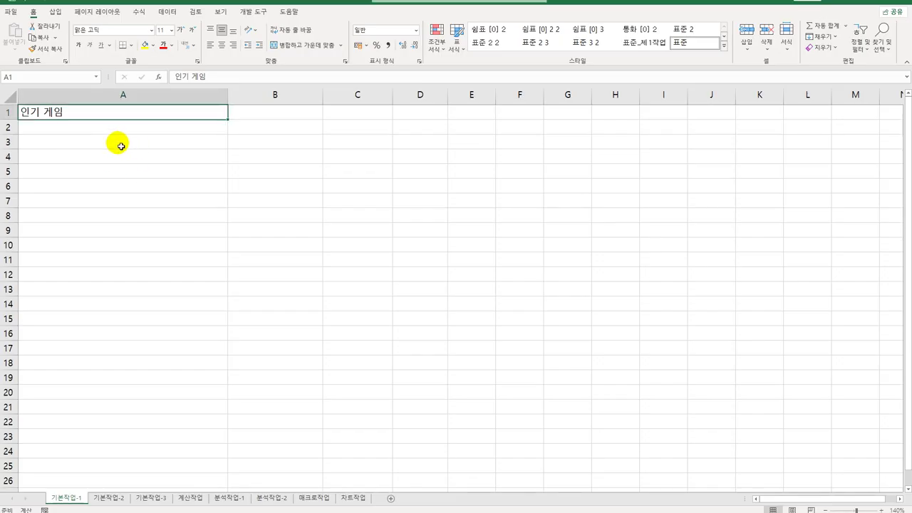
pyautogui.moveTo(121, 146)
pyautogui.mouseDown()
pyautogui.moveTo(449, 210)
pyautogui.moveTo(466, 261)
pyautogui.moveTo(461, 293)
pyautogui.mouseUp()
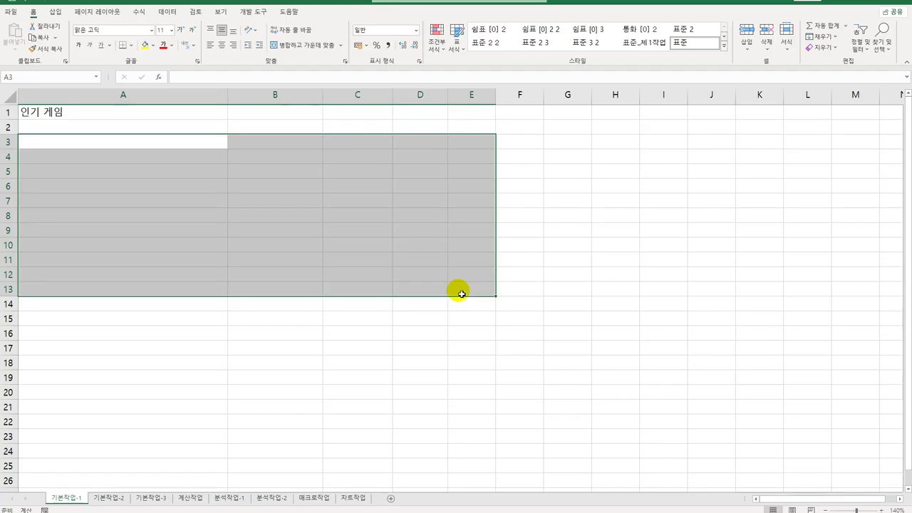
# - On the 기본작업-2 sheet, merge and center the title across cells A1:H1
pyautogui.click(92, 500)
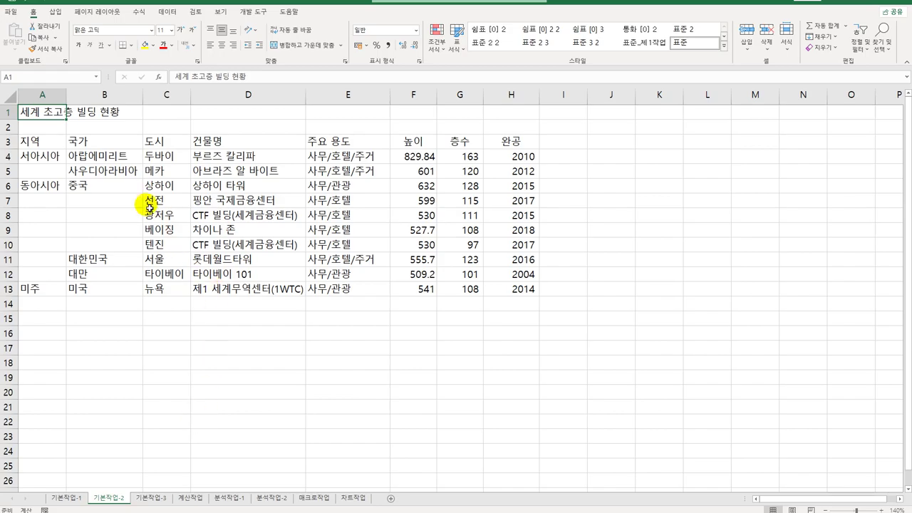
pyautogui.moveTo(58, 115); pyautogui.dragTo(511, 109)
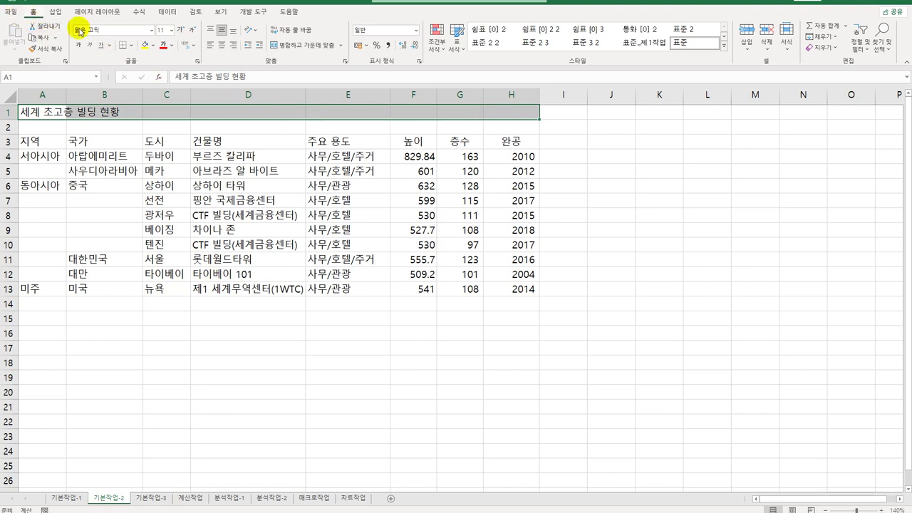
pyautogui.click(293, 46)
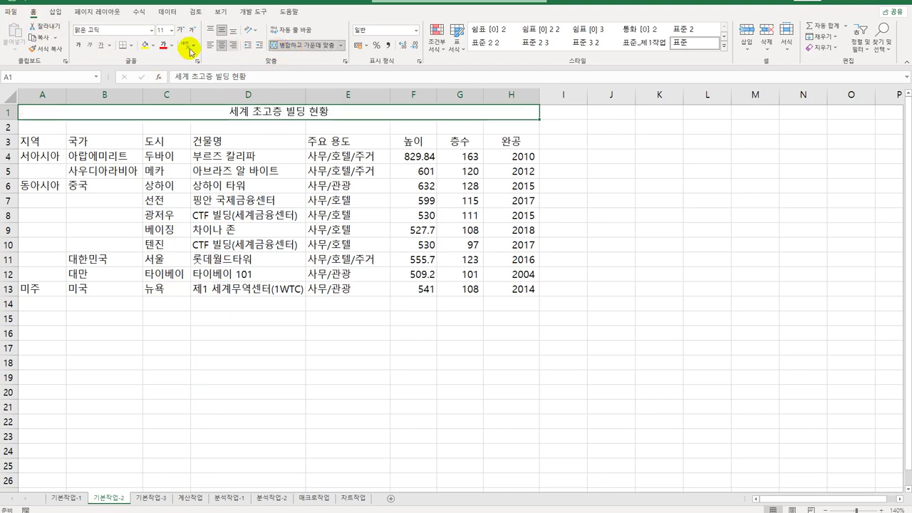
# - Format the title in A1 with the 굴림체 font at size 20 in bold italic
pyautogui.click(151, 31)
pyautogui.click(152, 31)
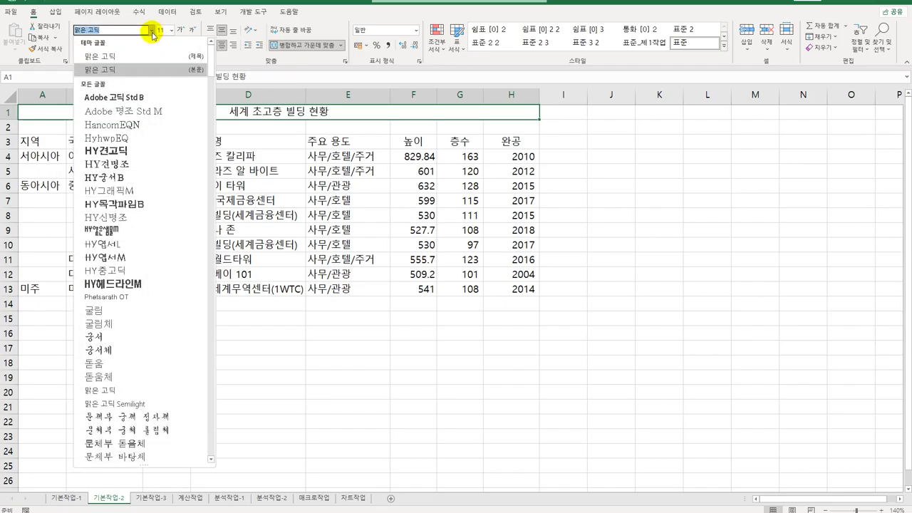
pyautogui.click(139, 324)
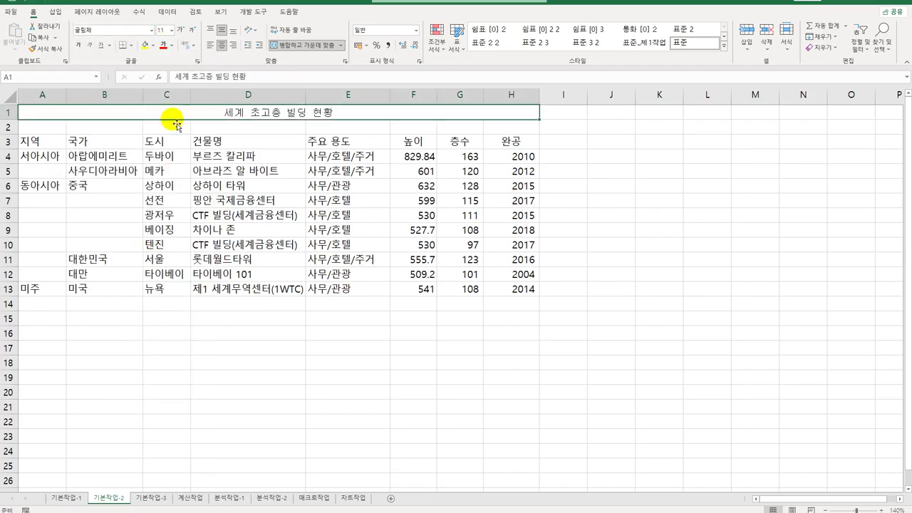
pyautogui.click(171, 30)
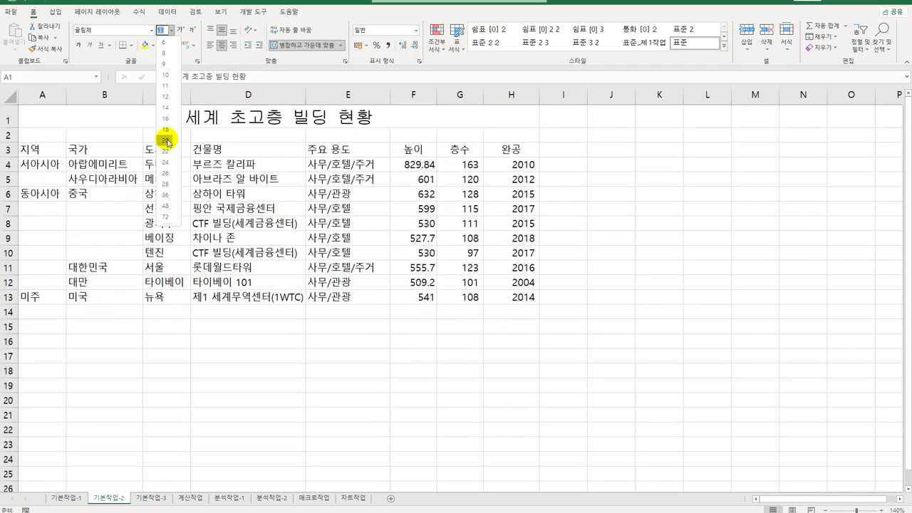
pyautogui.click(170, 141)
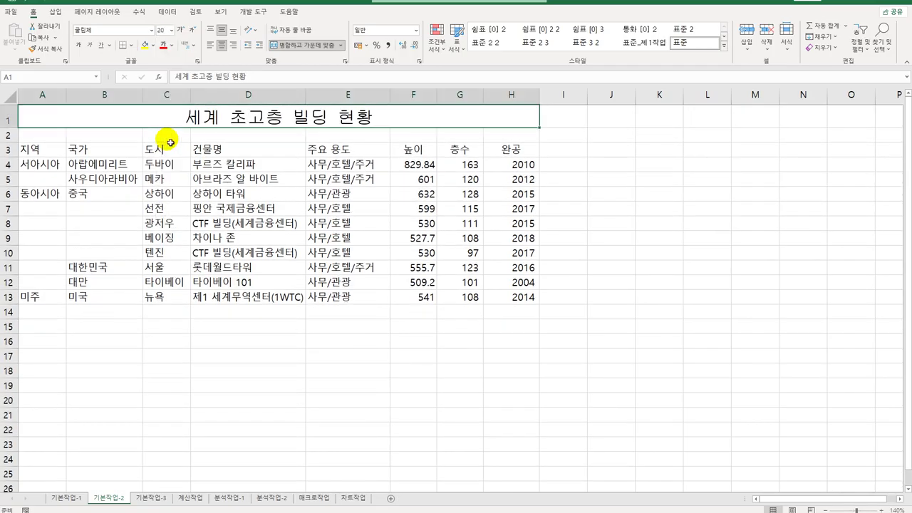
pyautogui.click(79, 45)
pyautogui.click(91, 47)
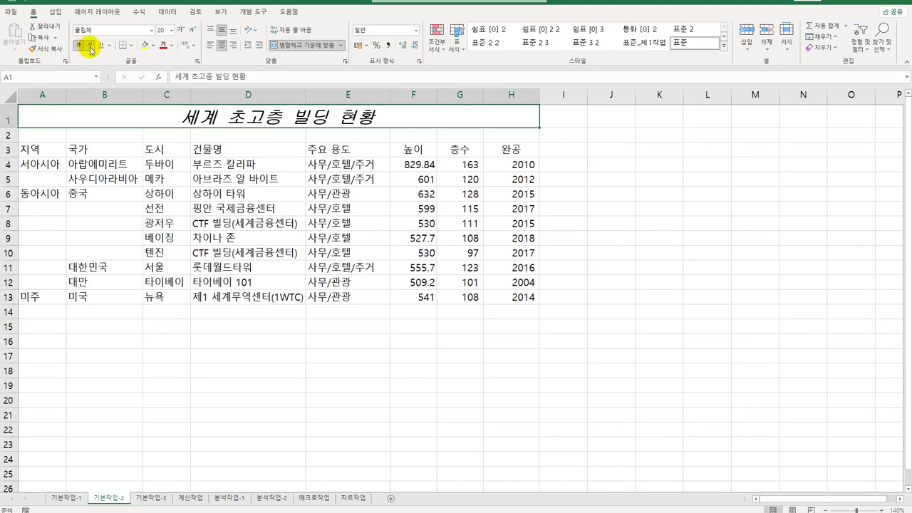
# - Set the height of row 1 to 30
pyautogui.click(18, 125)
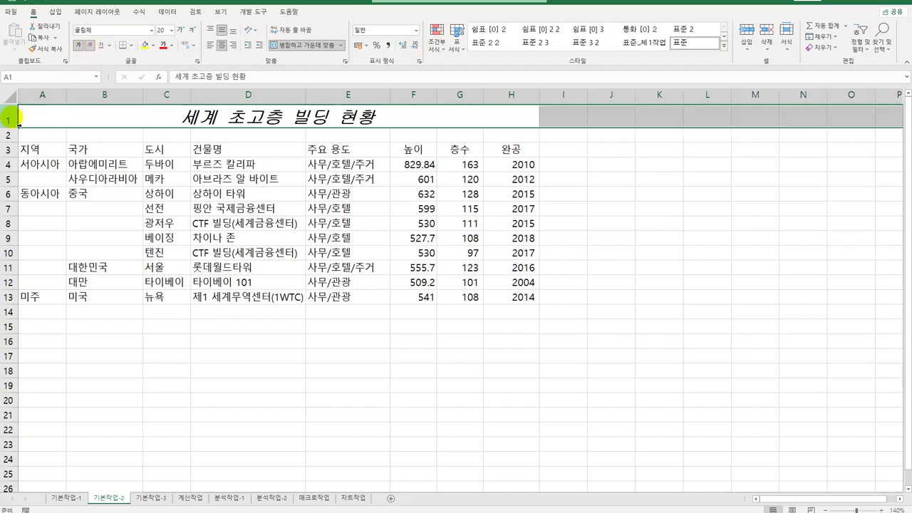
pyautogui.rightClick(16, 120)
pyautogui.click(57, 249)
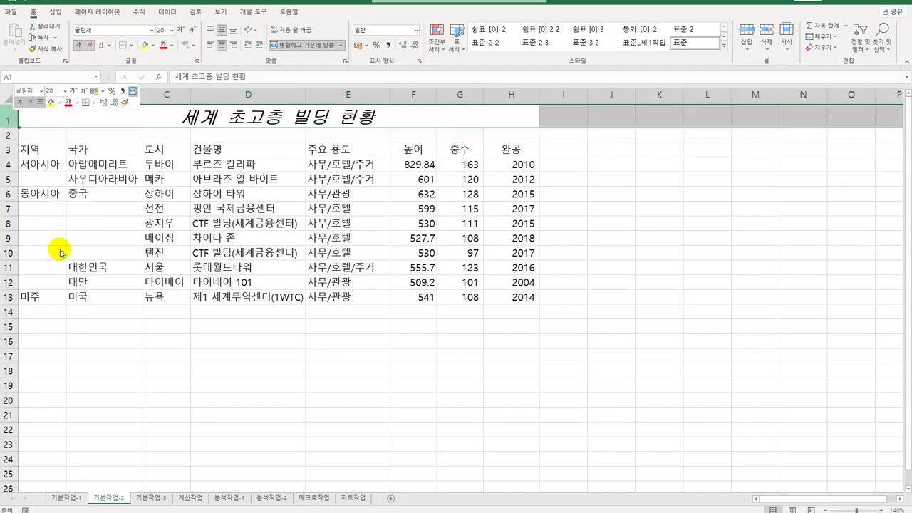
pyautogui.write('30')
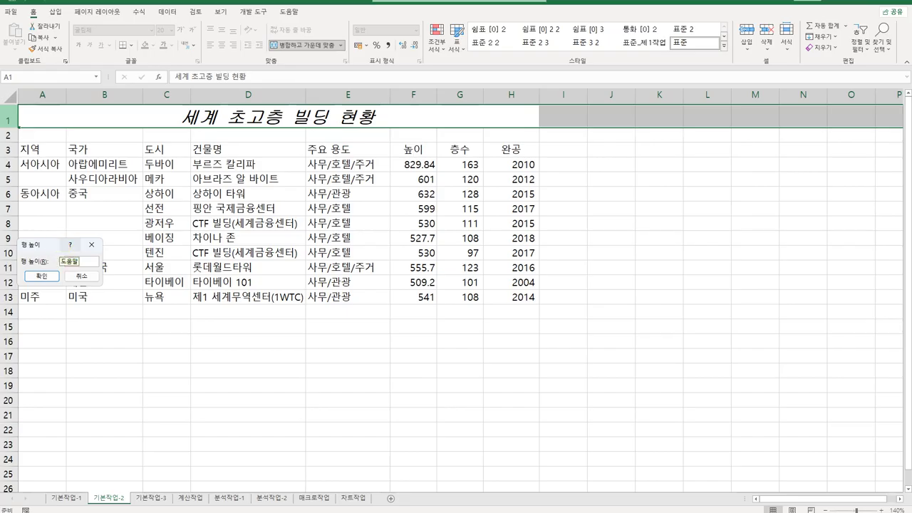
pyautogui.press('Return')
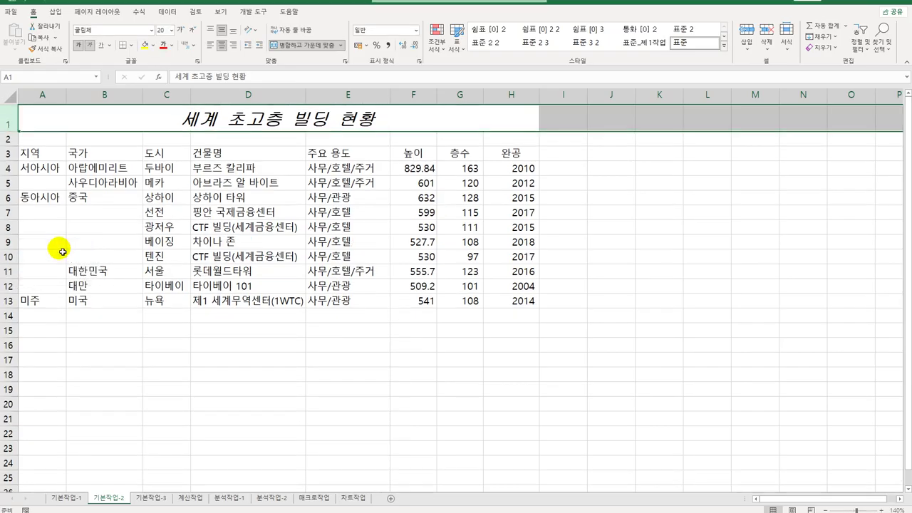
# - Insert the special character ♠ at the beginning of the title text in A1
pyautogui.click(185, 121)
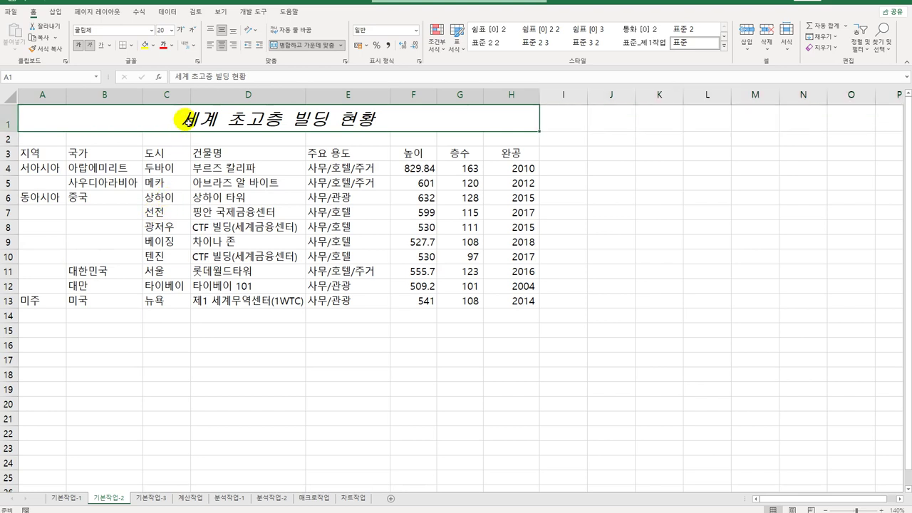
pyautogui.doubleClick(184, 120)
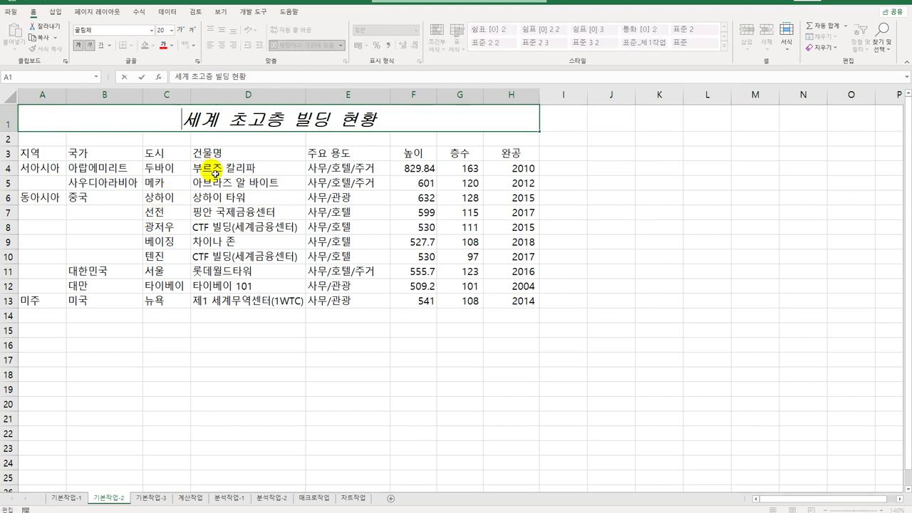
pyautogui.write('a')
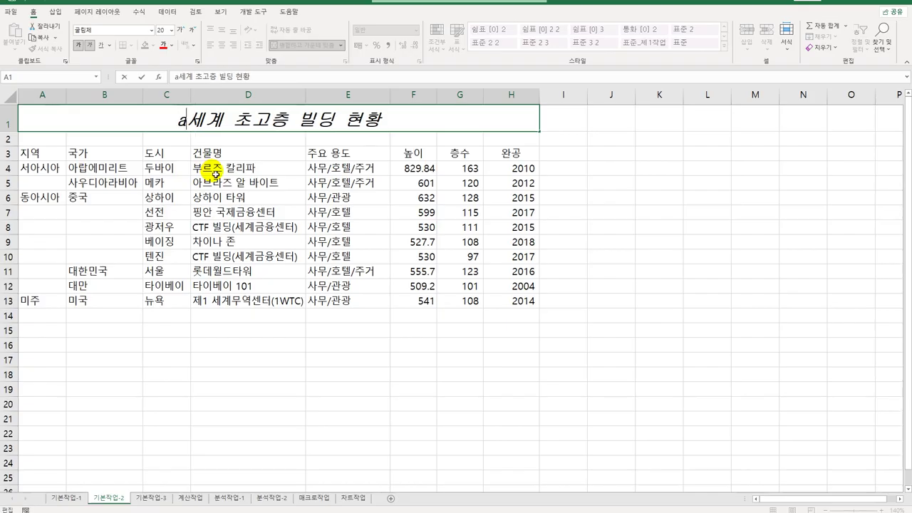
pyautogui.press('BackSpace')
pyautogui.write('ㅁ')
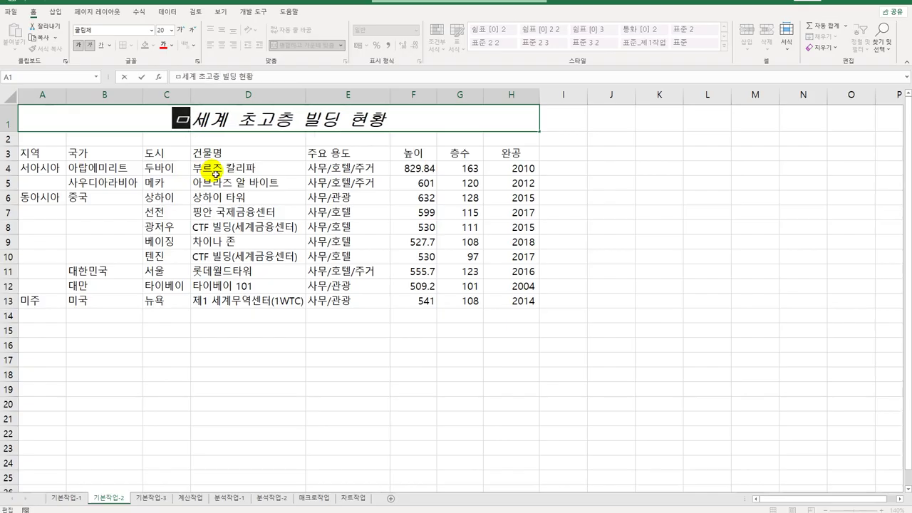
pyautogui.press('Hangul_Hanja')
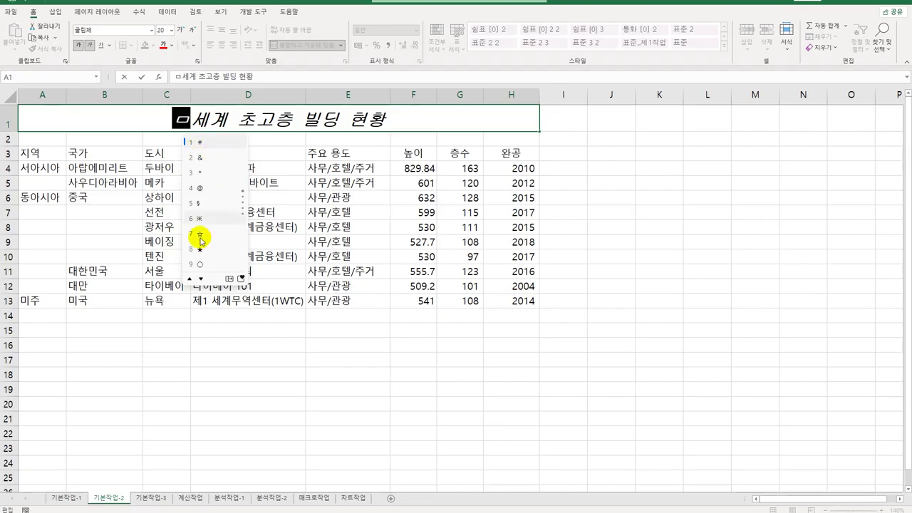
pyautogui.click(229, 280)
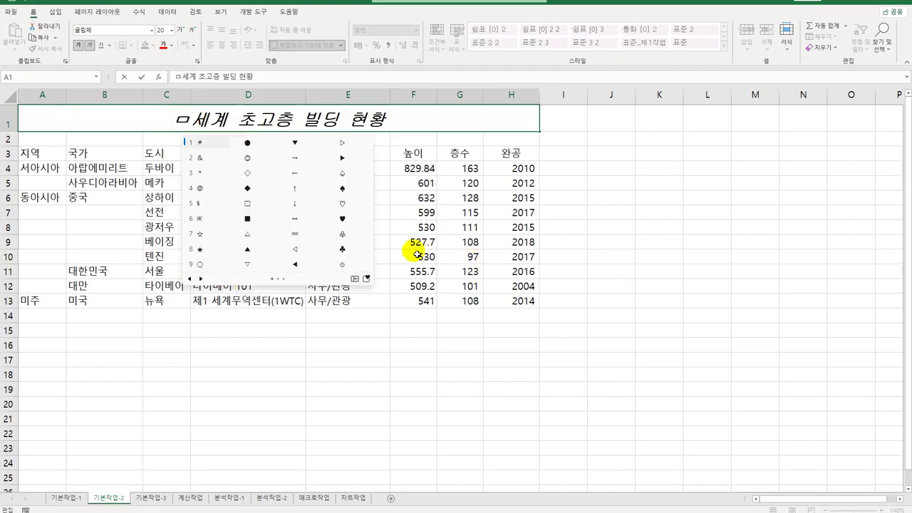
pyautogui.click(342, 188)
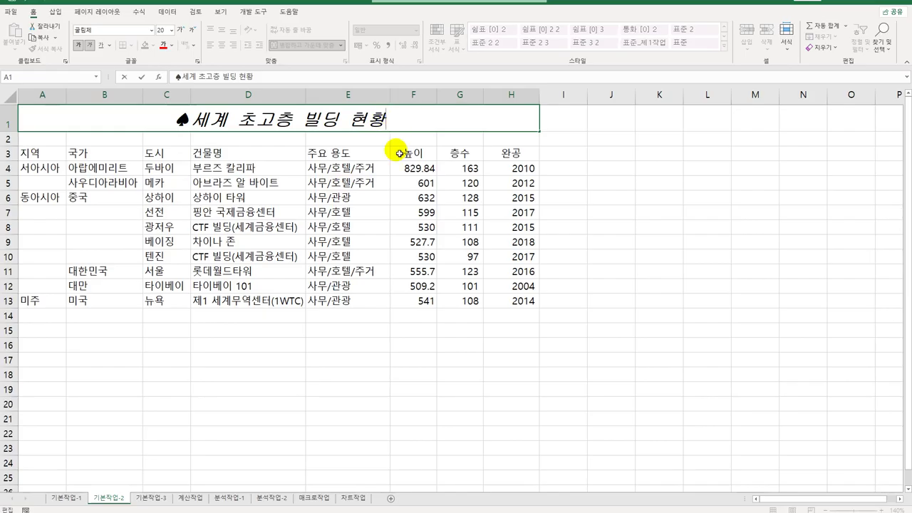
# - Add the special character ♠ at the end of the title text in A1
pyautogui.write('ㅁ')
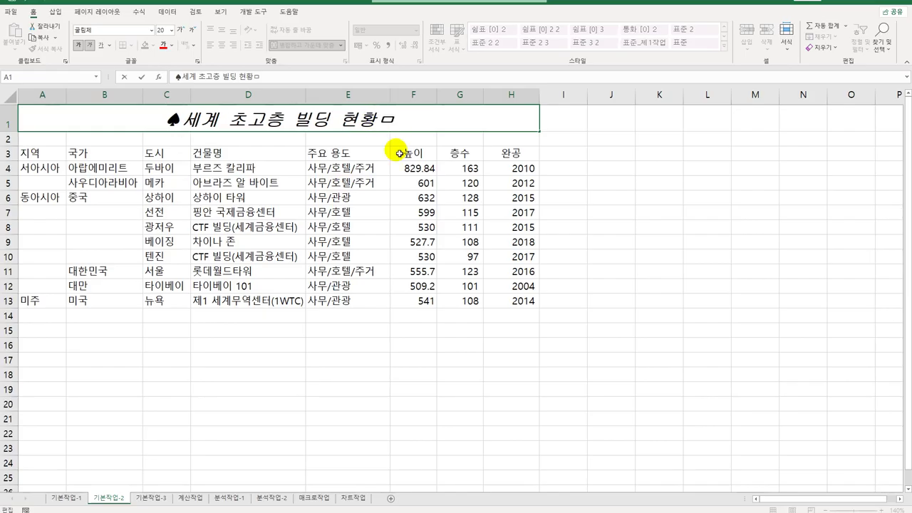
pyautogui.press('Hangul_Hanja')
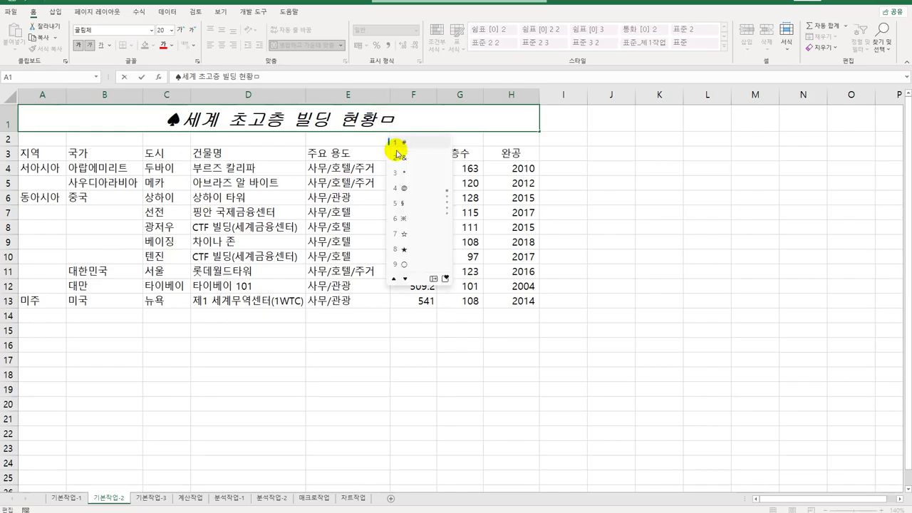
pyautogui.click(433, 278)
pyautogui.click(553, 193)
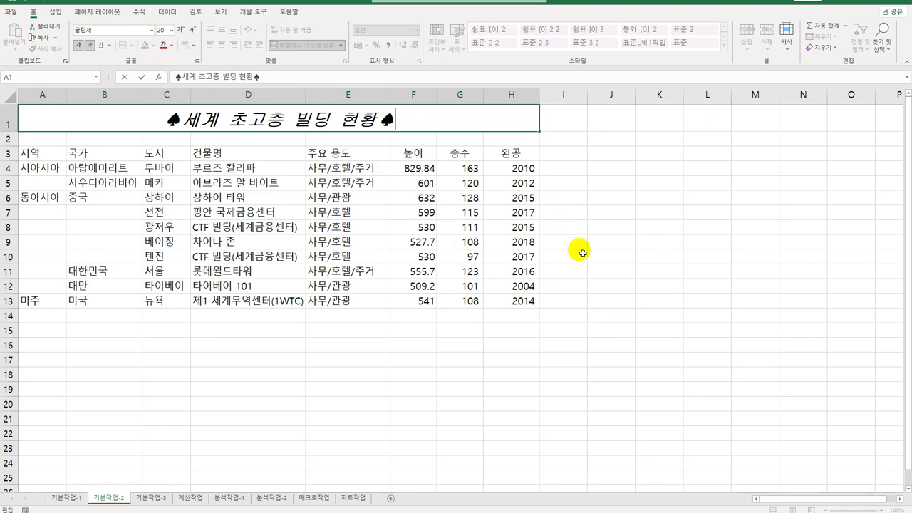
# - Center the contents of cells A3:E13 horizontally
pyautogui.click(56, 158)
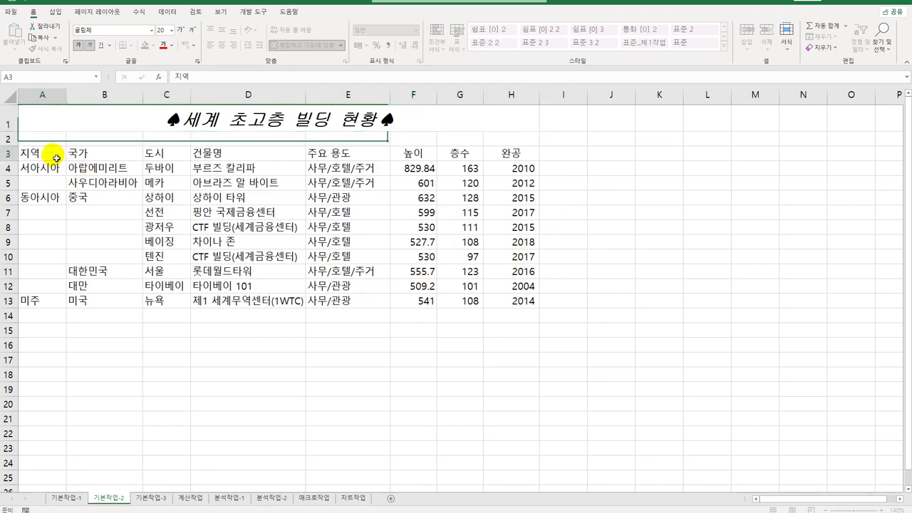
pyautogui.moveTo(57, 158); pyautogui.dragTo(323, 305)
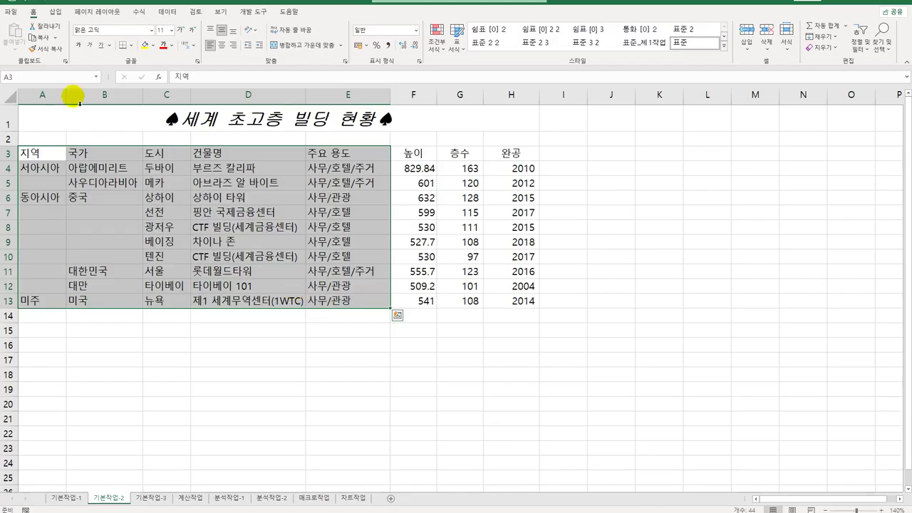
pyautogui.click(223, 46)
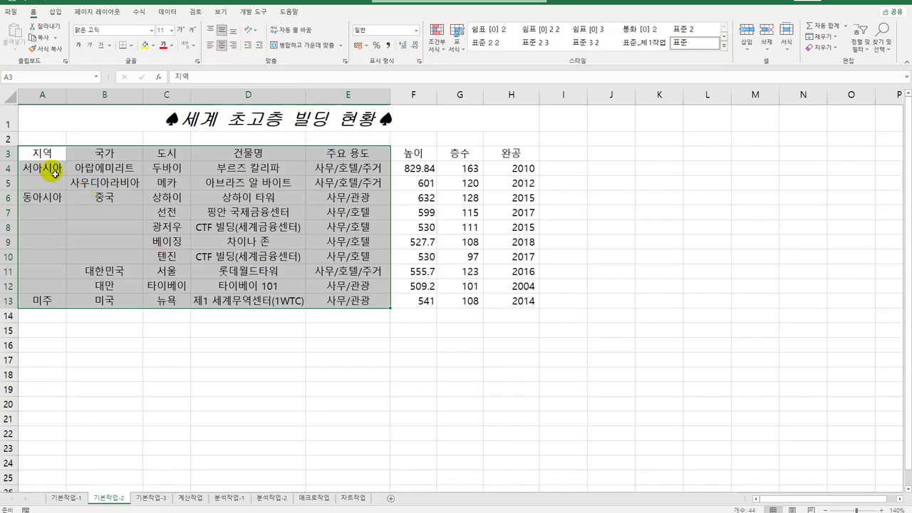
# - Merge and center the cell ranges A4:A5, A6:A12 and B6:B10 together
pyautogui.moveTo(51, 171); pyautogui.dragTo(46, 293)
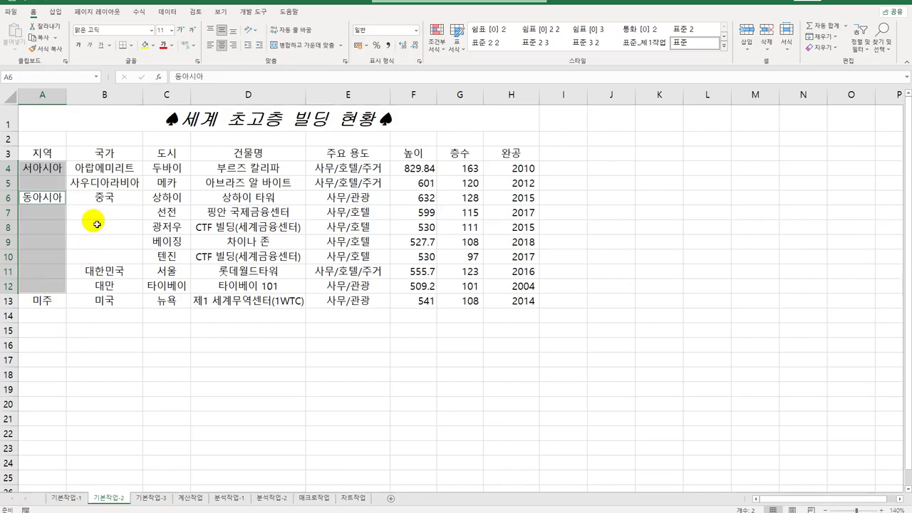
pyautogui.moveTo(106, 197); pyautogui.dragTo(107, 257)
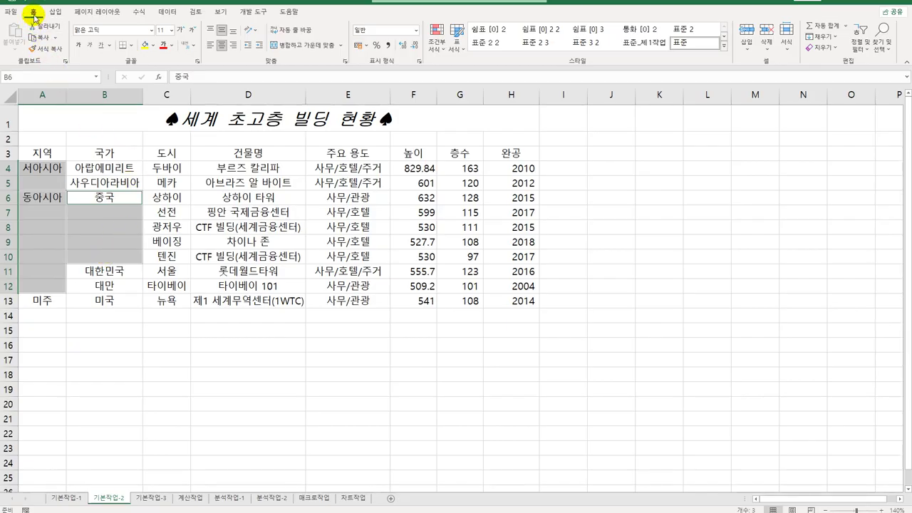
pyautogui.click(297, 49)
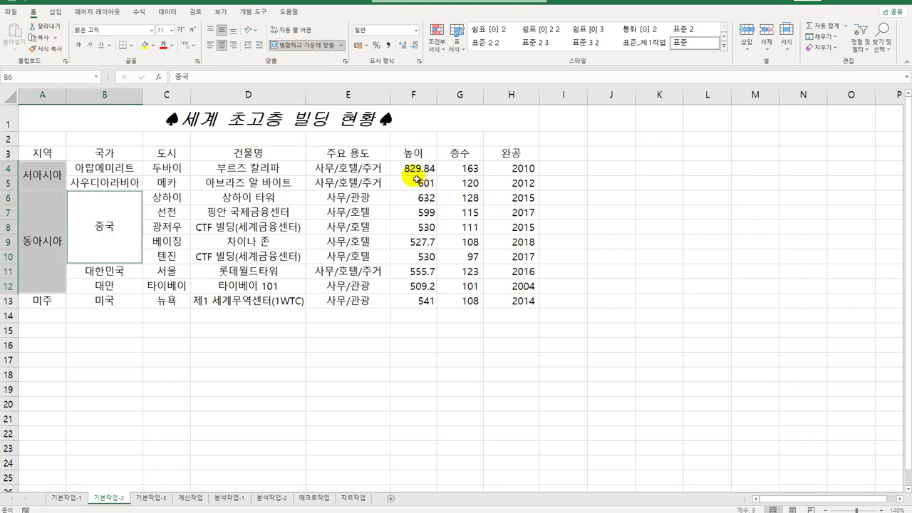
# - Apply the custom number format 0.0"m" to the height values in F4:F13
pyautogui.moveTo(410, 170); pyautogui.dragTo(419, 307)
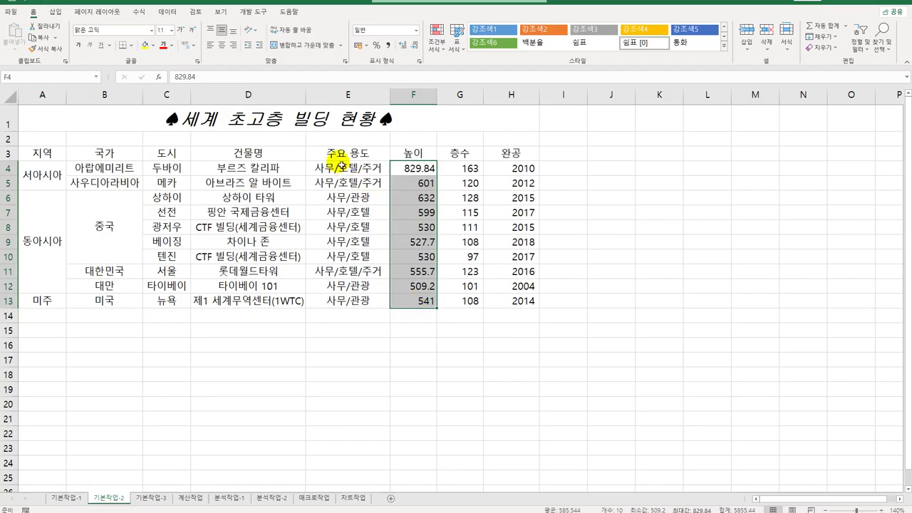
pyautogui.click(421, 62)
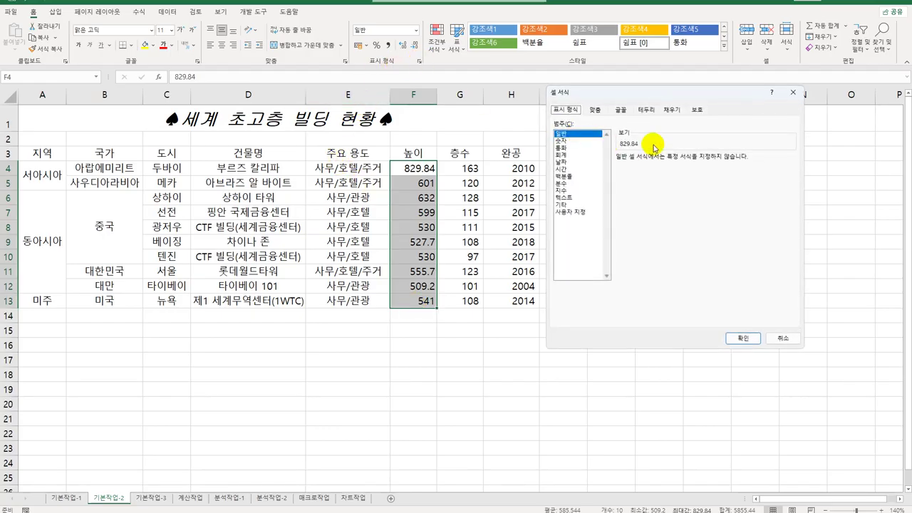
pyautogui.moveTo(688, 91); pyautogui.dragTo(709, 113)
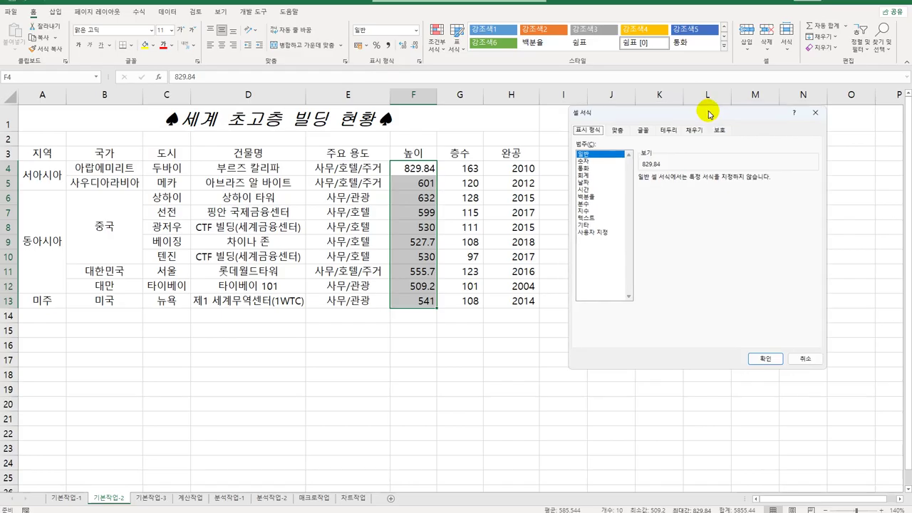
pyautogui.click(603, 234)
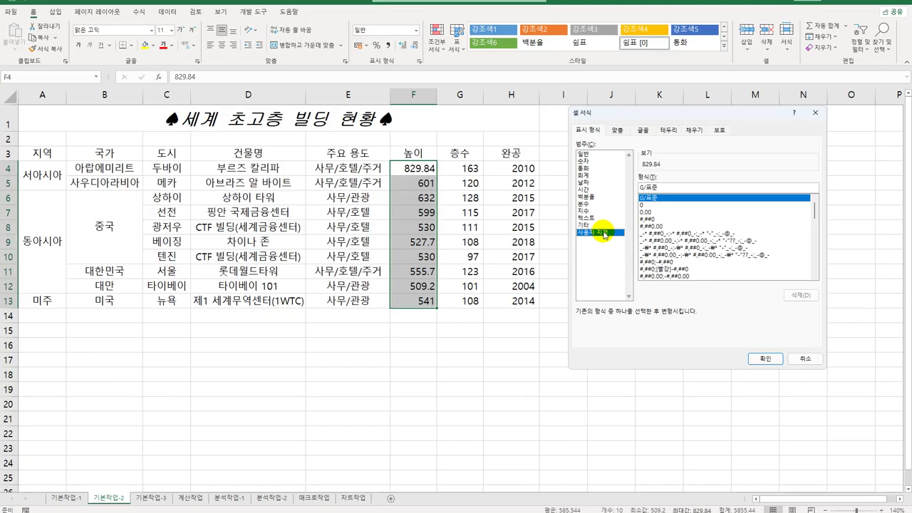
pyautogui.click(670, 187)
pyautogui.write('0')
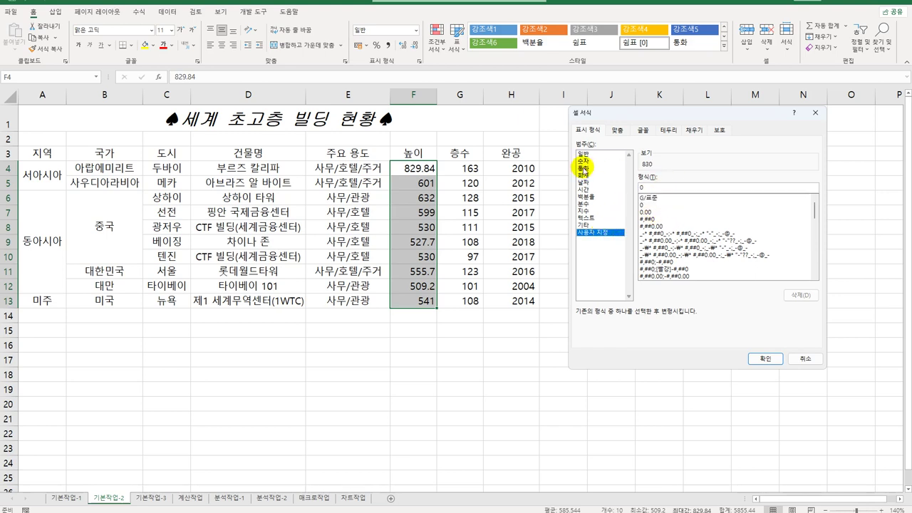
pyautogui.write('.0"m')
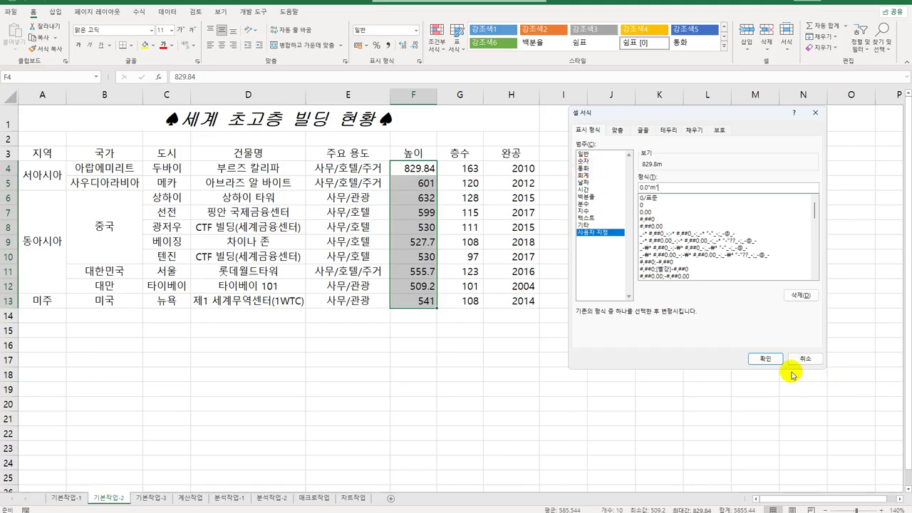
pyautogui.click(768, 358)
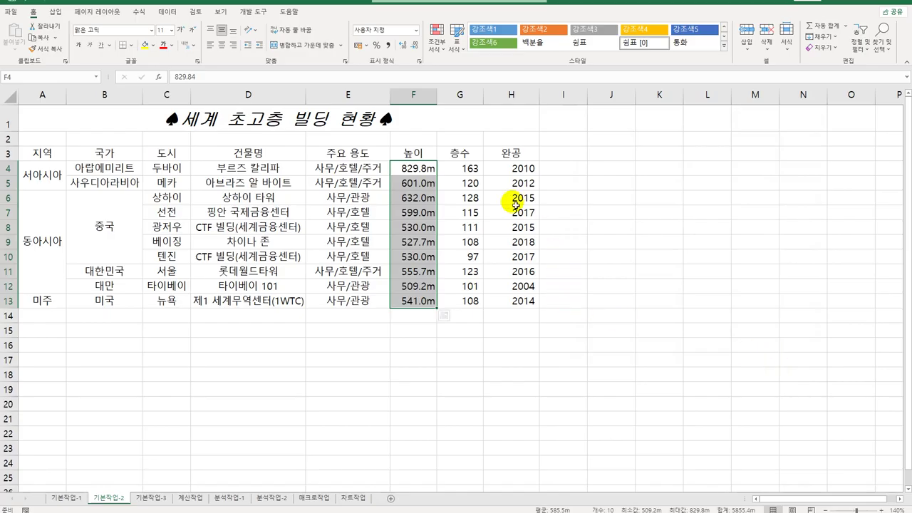
# - Apply the custom number format 0년 to the completion years in H4:H13
pyautogui.moveTo(528, 168); pyautogui.dragTo(507, 304)
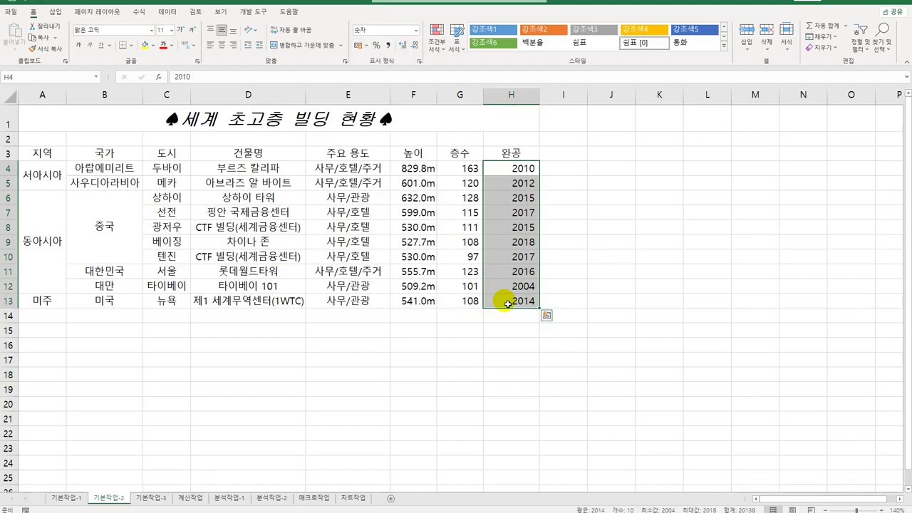
pyautogui.click(419, 62)
pyautogui.click(602, 232)
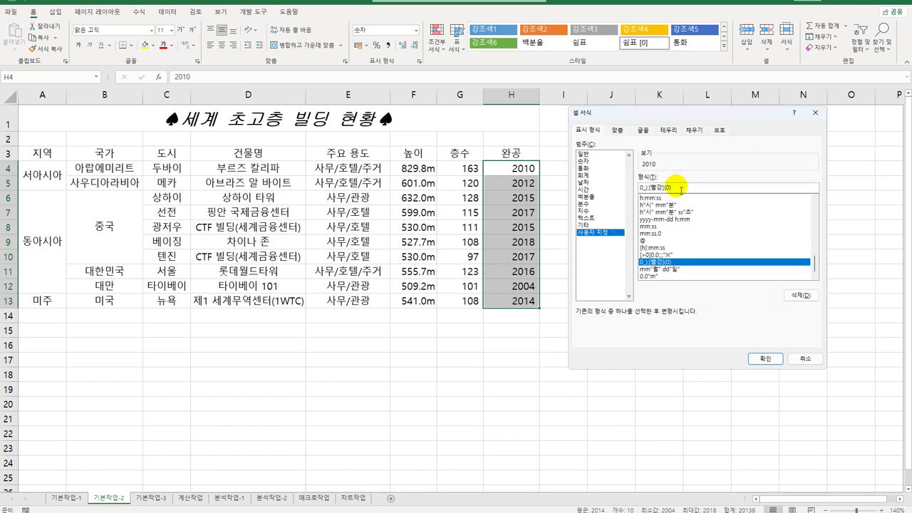
pyautogui.moveTo(687, 190); pyautogui.dragTo(639, 187)
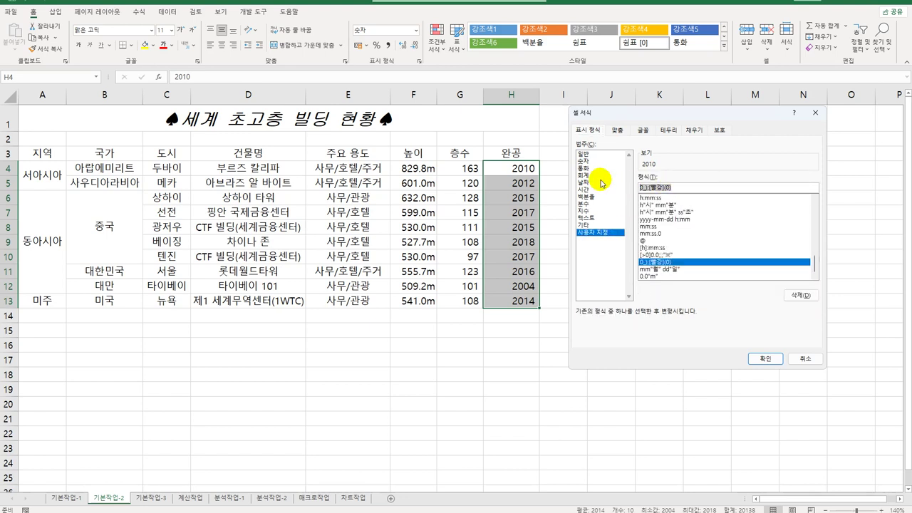
pyautogui.write('0')
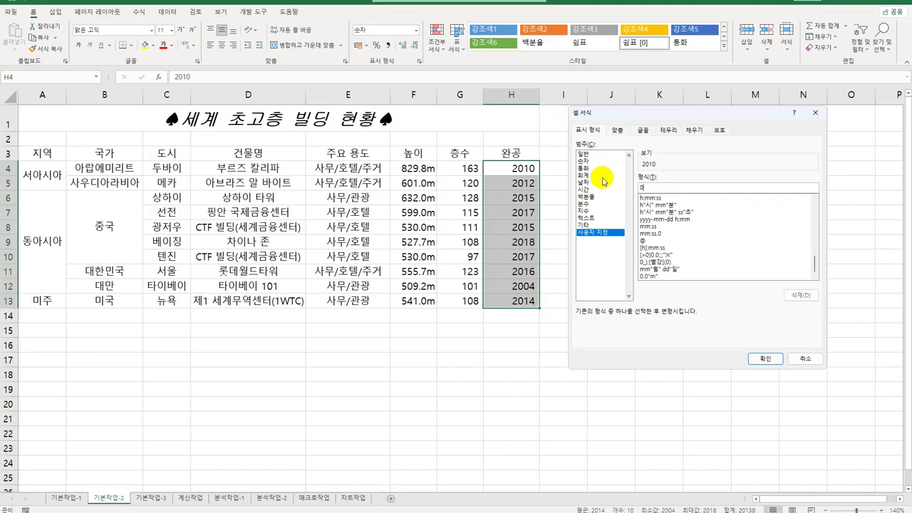
pyautogui.write('여')
pyautogui.press('BackSpace')
pyautogui.write('년')
pyautogui.press('Right')
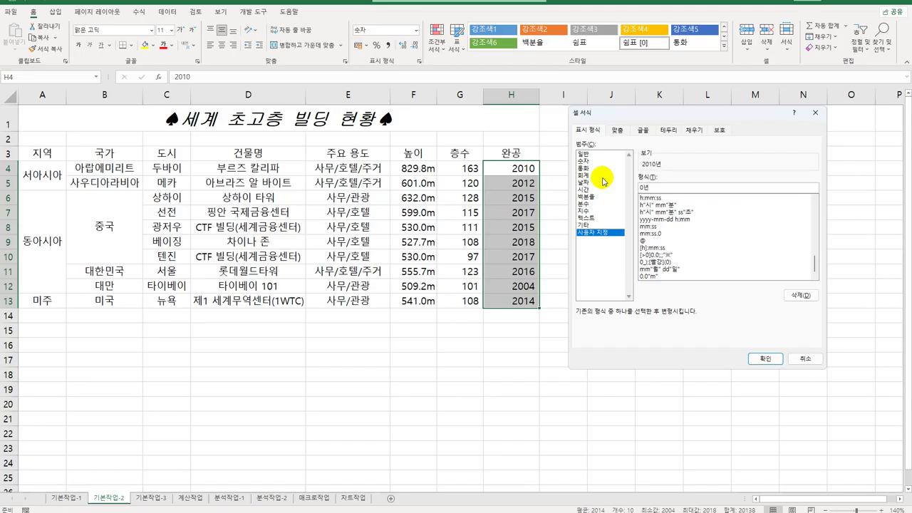
pyautogui.click(766, 360)
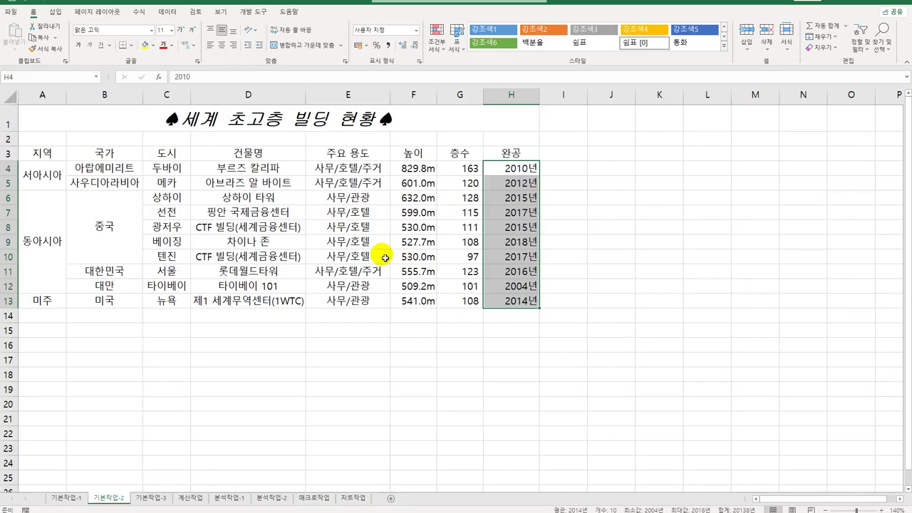
# - Apply the 강조색4 cell style to the header row A3:H3
pyautogui.click(43, 156)
pyautogui.moveTo(505, 165); pyautogui.dragTo(517, 156)
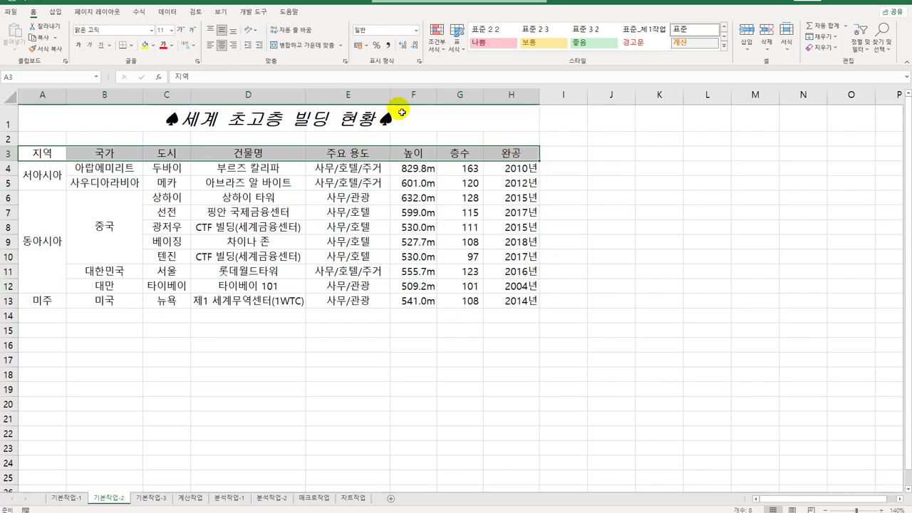
pyautogui.click(723, 46)
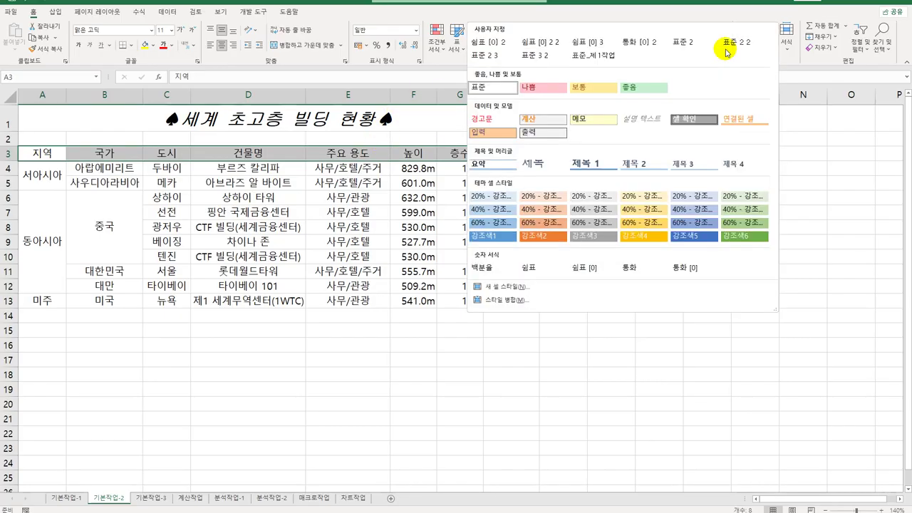
pyautogui.click(625, 237)
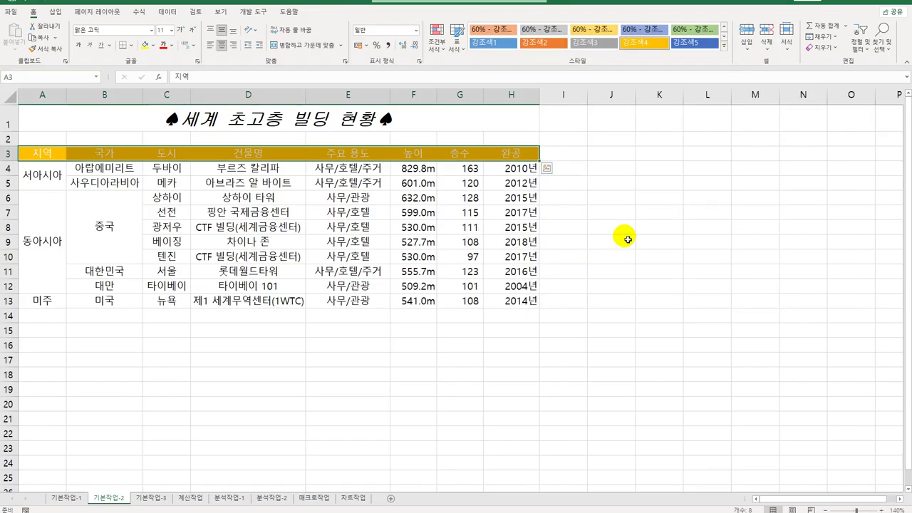
# - Add all borders to the table range A3:H13
pyautogui.moveTo(45, 153); pyautogui.dragTo(505, 308)
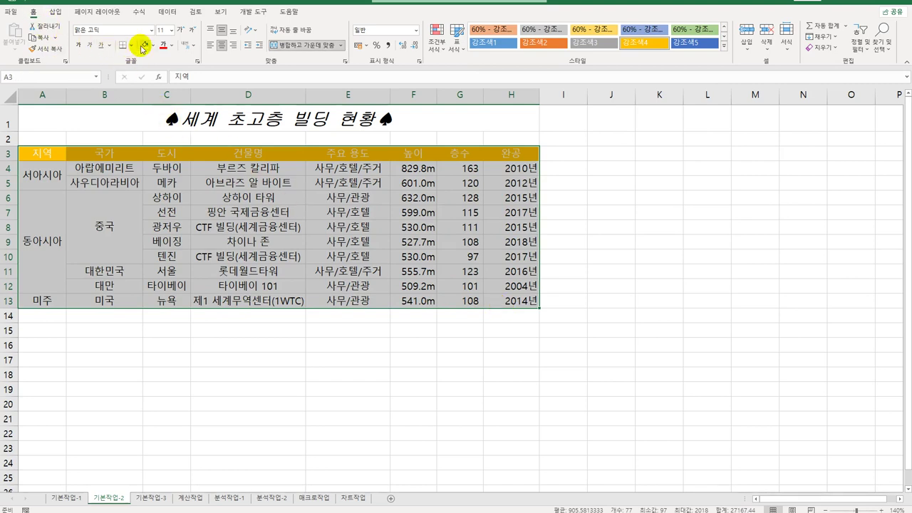
pyautogui.click(131, 45)
pyautogui.click(147, 139)
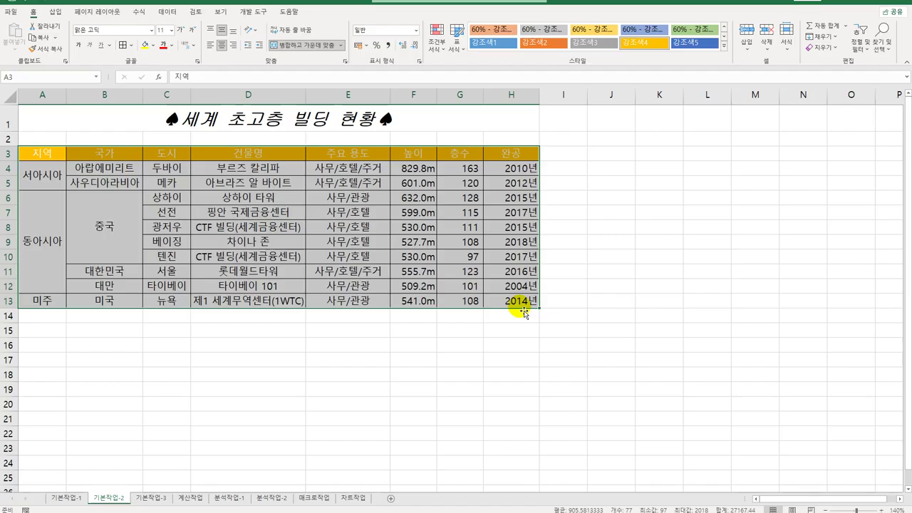
# - On the 기본작업-3 sheet, copy the 과목ID header from A3 to A19
pyautogui.click(146, 498)
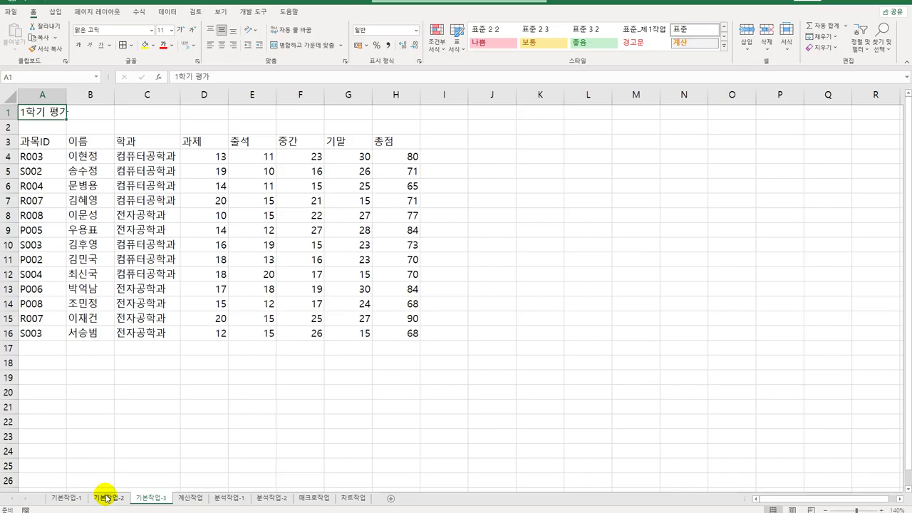
pyautogui.click(47, 142)
pyautogui.hotkey('ctrl', 'c')
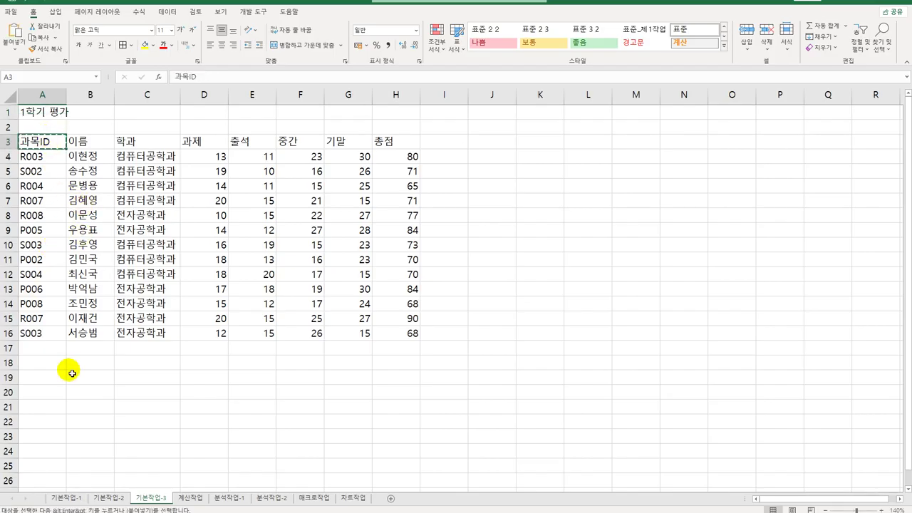
pyautogui.click(35, 382)
pyautogui.hotkey('ctrl', 'v')
# - Enter the 과목ID filter criteria R* in A20 and P* in A21
pyautogui.click(40, 393)
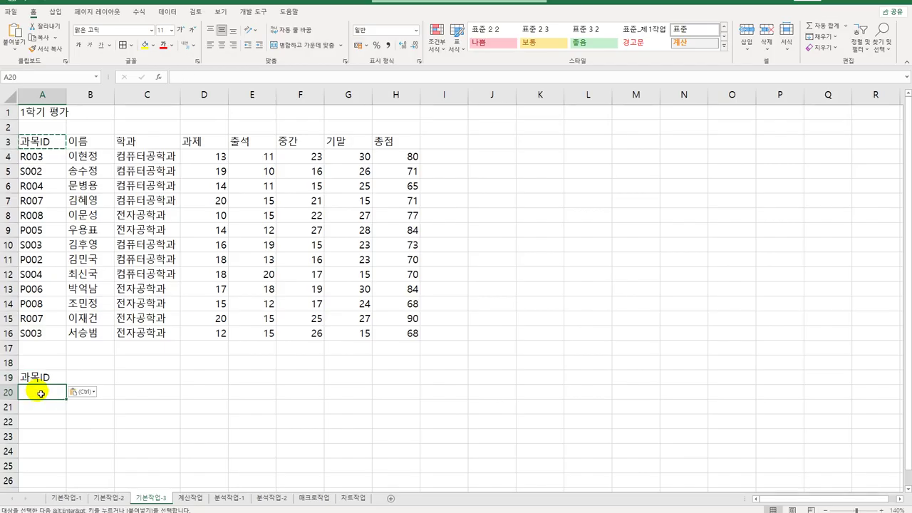
pyautogui.write('R*')
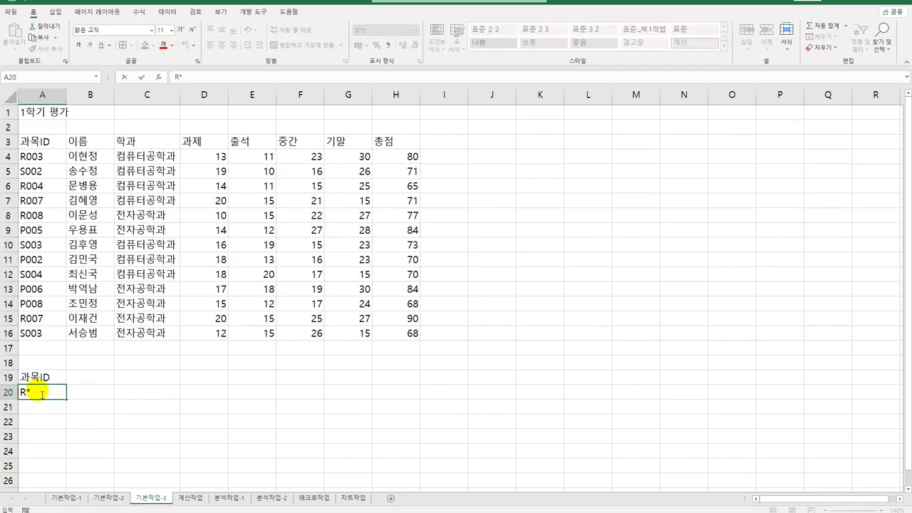
pyautogui.press('Return')
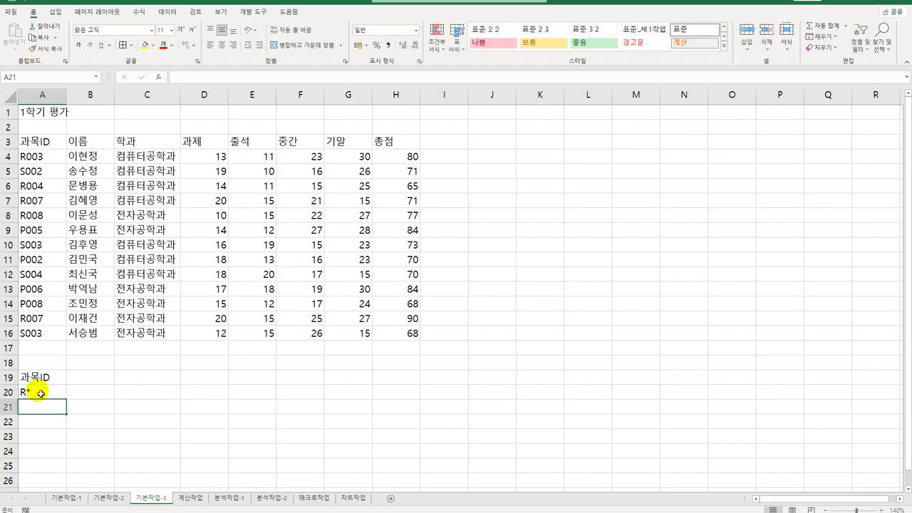
pyautogui.write('P')
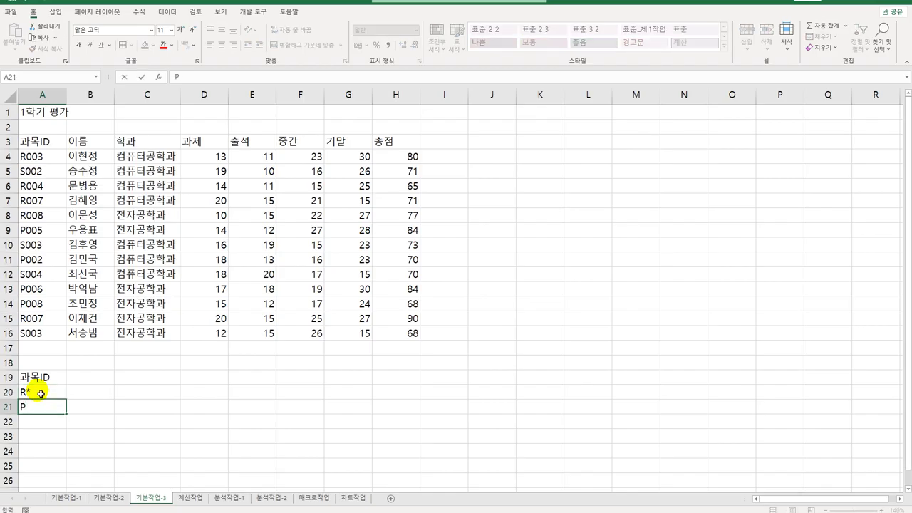
pyautogui.write('*')
pyautogui.press('Return')
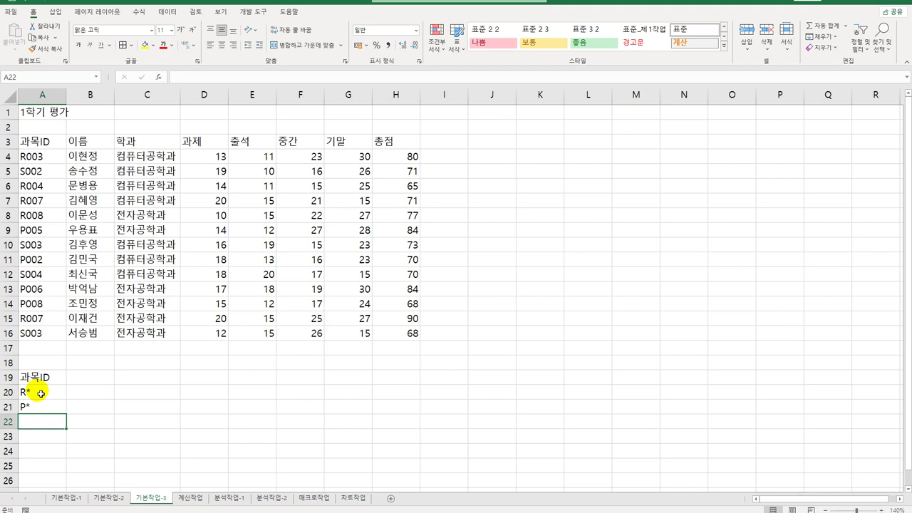
# - Copy the 총점 header from H3 to B19 beside the 과목ID criteria header
pyautogui.click(404, 143)
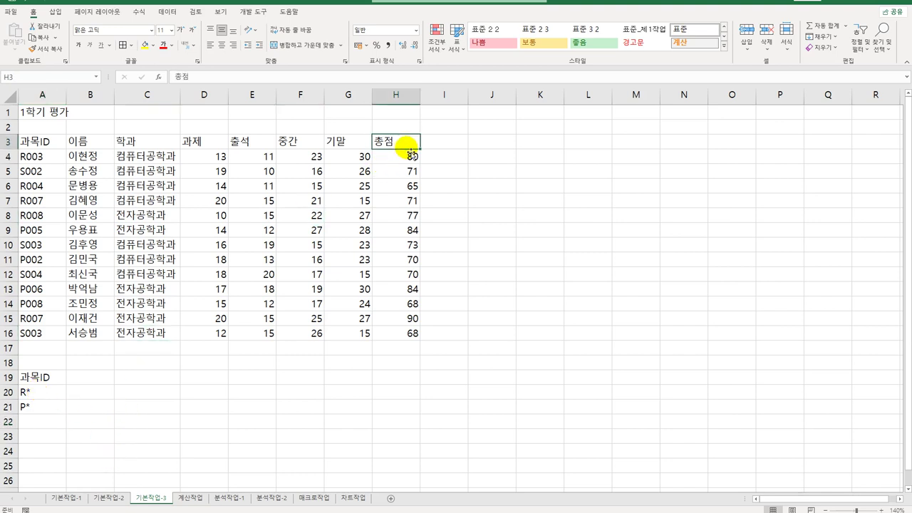
pyautogui.hotkey('ctrl', 'c')
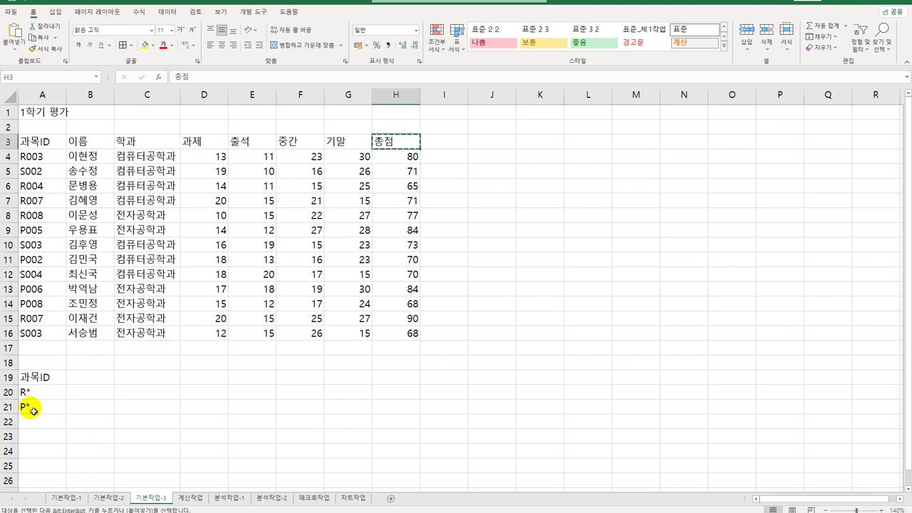
pyautogui.click(78, 381)
pyautogui.hotkey('ctrl', 'v')
# - Enter the 총점 filter criterion >=75 in both B20 and B21
pyautogui.click(96, 396)
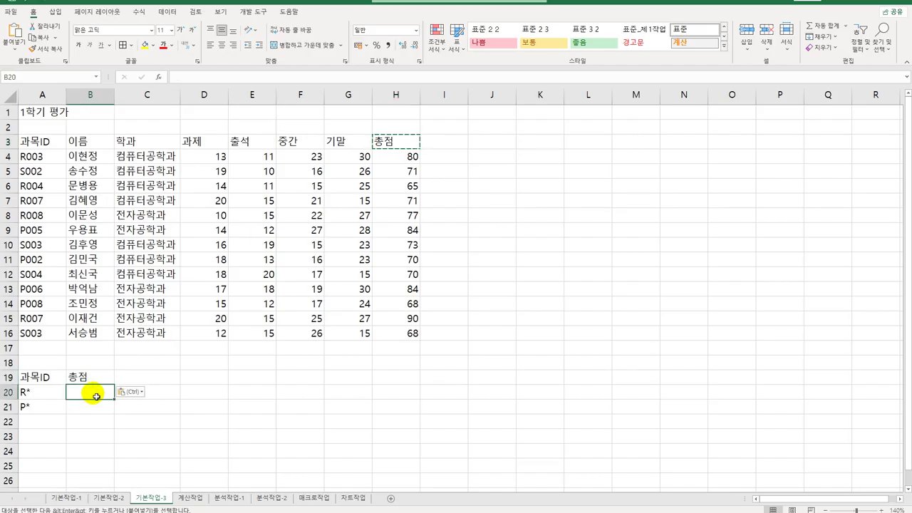
pyautogui.write('>=')
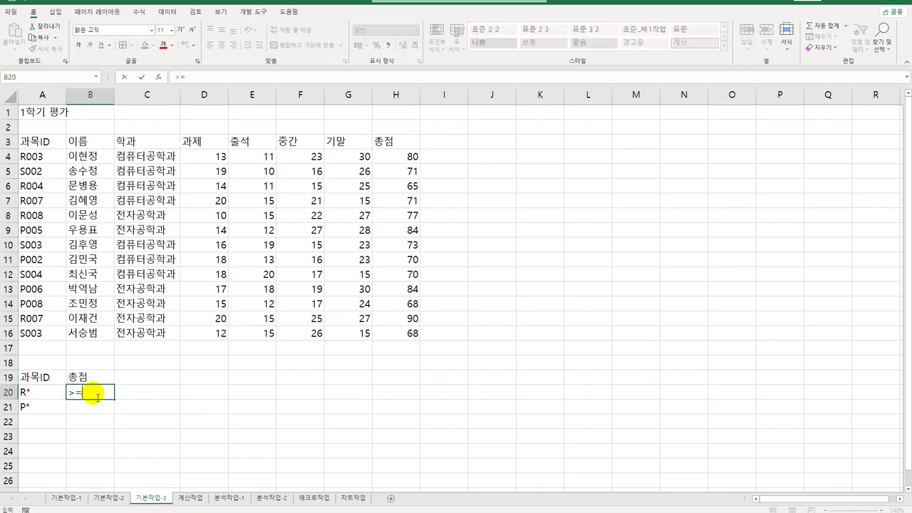
pyautogui.write('75')
pyautogui.press('Return')
pyautogui.write('>')
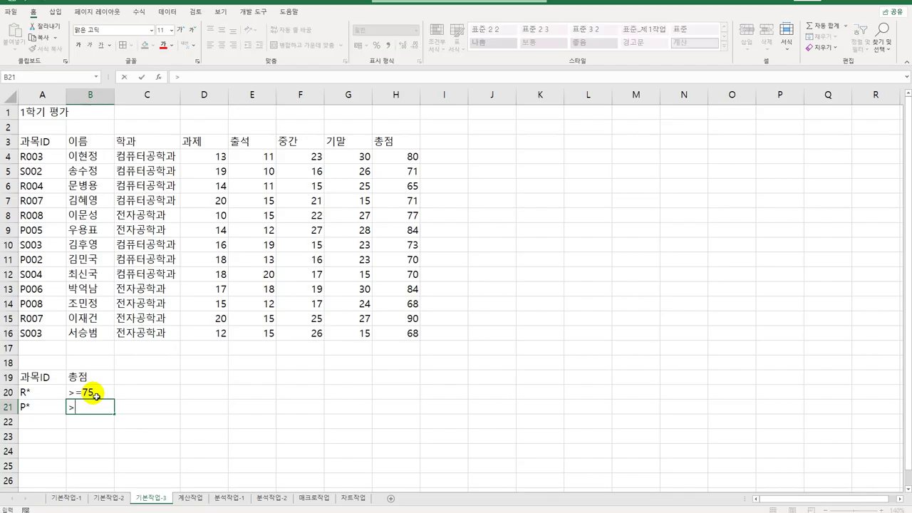
pyautogui.write('=75')
pyautogui.press('Return')
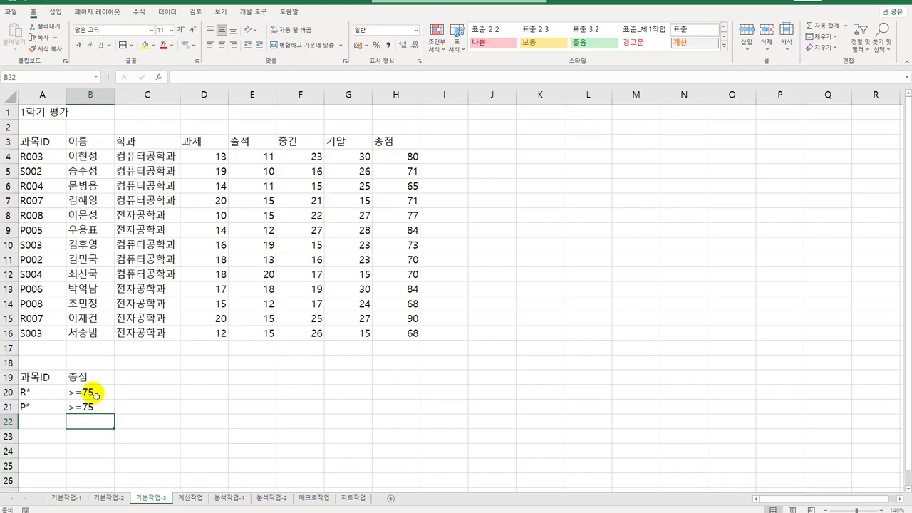
pyautogui.click(44, 392)
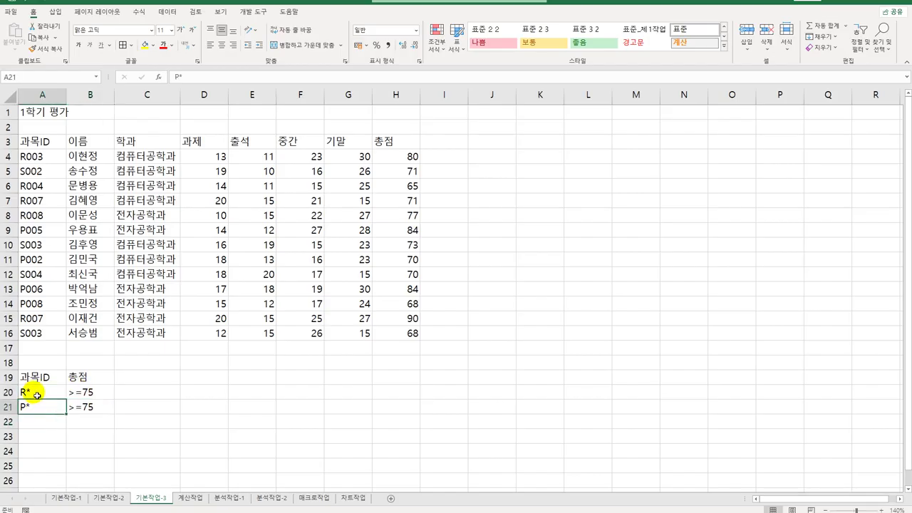
pyautogui.hotkey('shift', 'Right')
pyautogui.moveTo(37, 410); pyautogui.dragTo(86, 409)
pyautogui.click(87, 379)
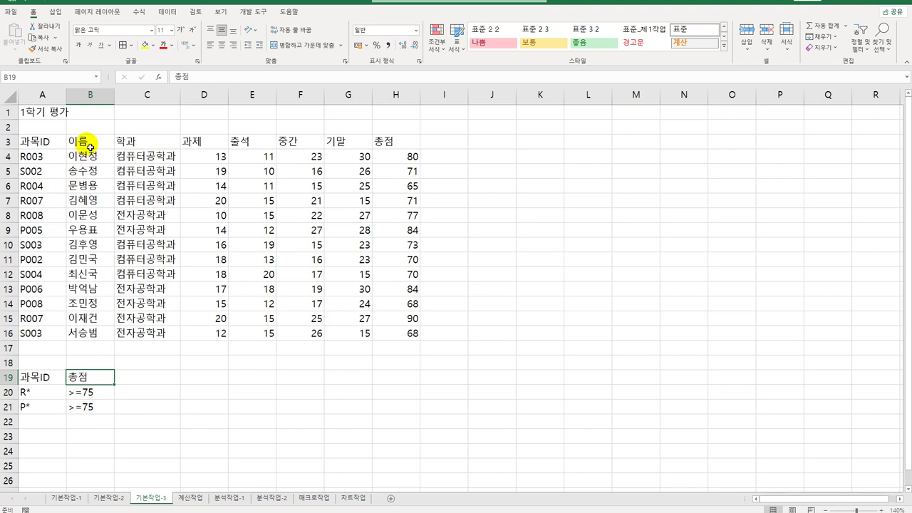
# - Copy the headers 이름 through 기말 from B3:G3 to A24 as the filter output headings
pyautogui.moveTo(84, 144); pyautogui.dragTo(374, 151)
pyautogui.moveTo(99, 143); pyautogui.dragTo(355, 147)
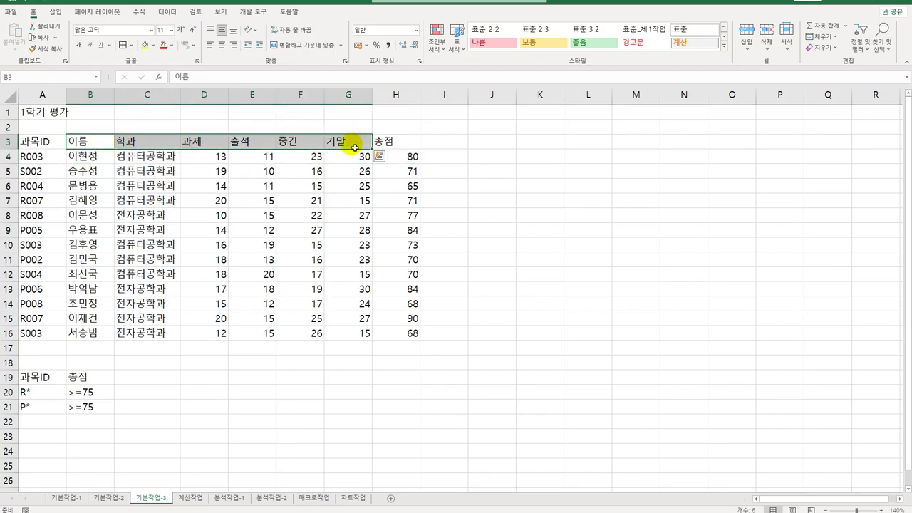
pyautogui.hotkey('ctrl', 'c')
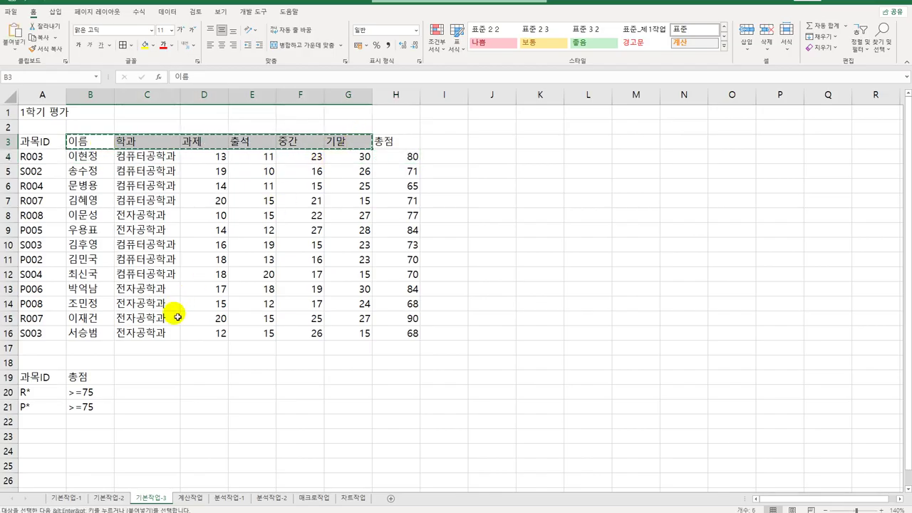
pyautogui.click(54, 455)
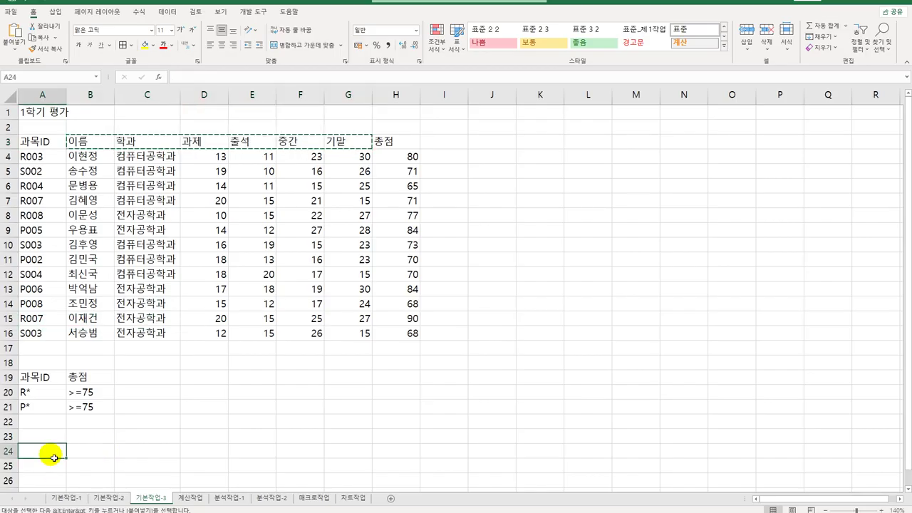
pyautogui.hotkey('ctrl', 'v')
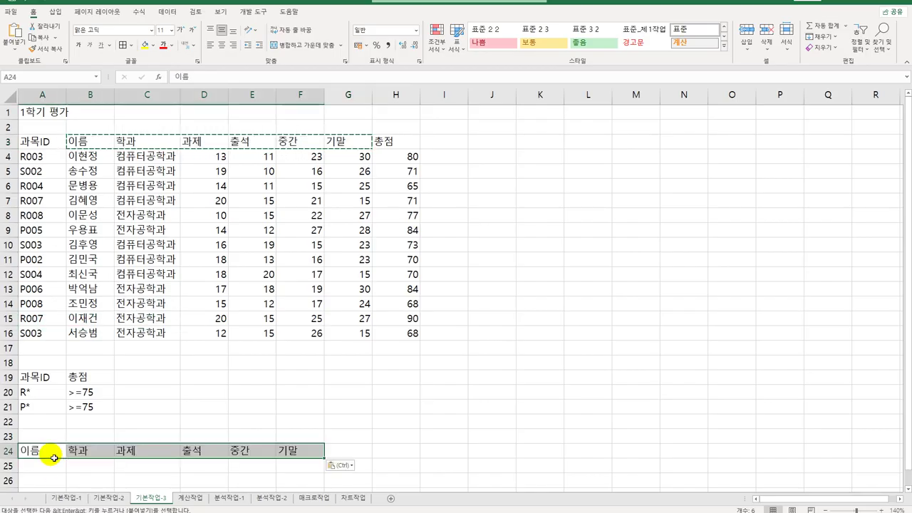
# - Start an advanced filter on the 1학기 평가 table, using A3:H16 as the list range and A19:B21 as the criteria range
pyautogui.click(174, 203)
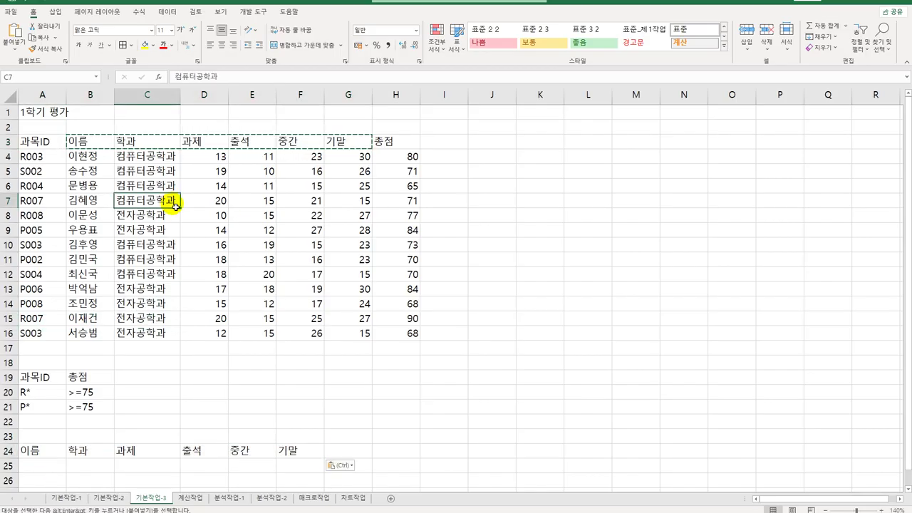
pyautogui.click(171, 12)
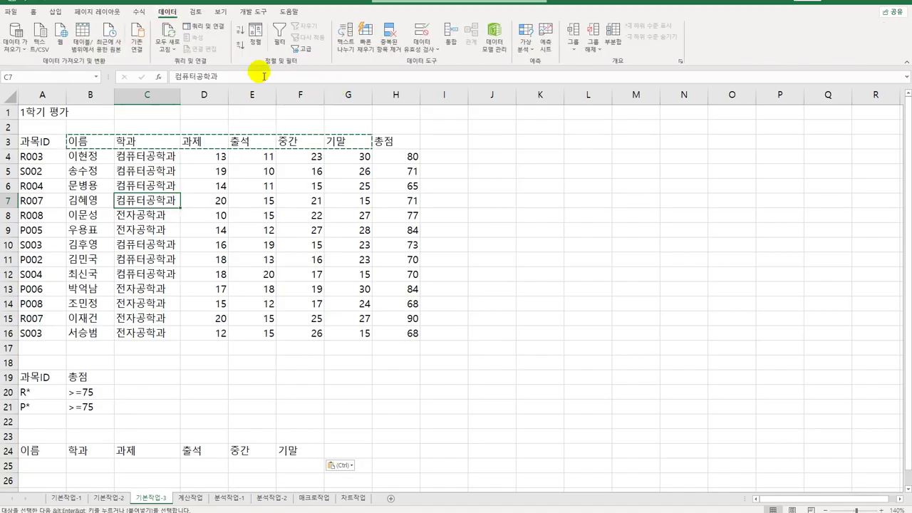
pyautogui.click(304, 50)
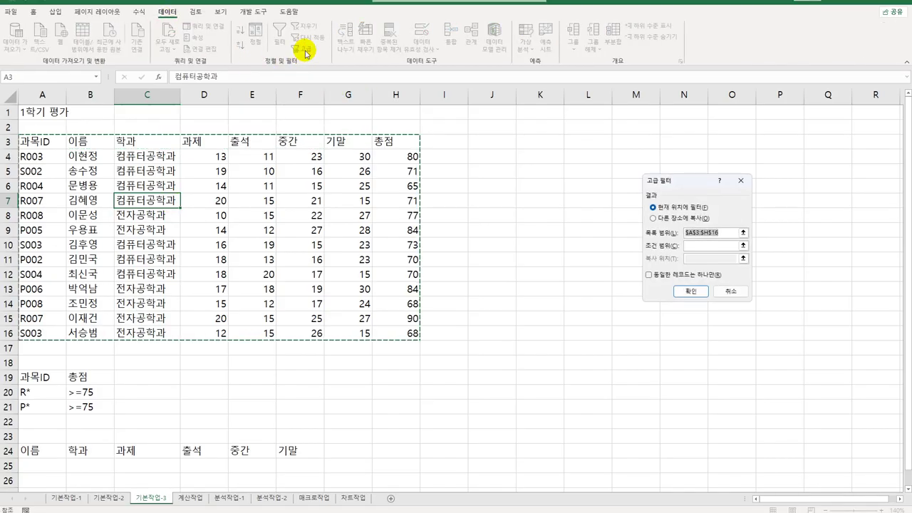
pyautogui.moveTo(693, 188); pyautogui.dragTo(525, 142)
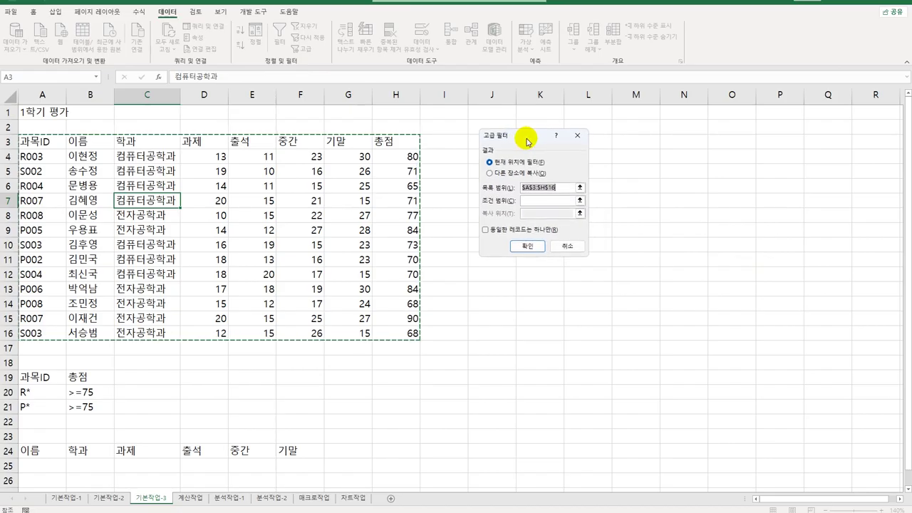
pyautogui.click(540, 200)
pyautogui.moveTo(31, 381); pyautogui.dragTo(85, 410)
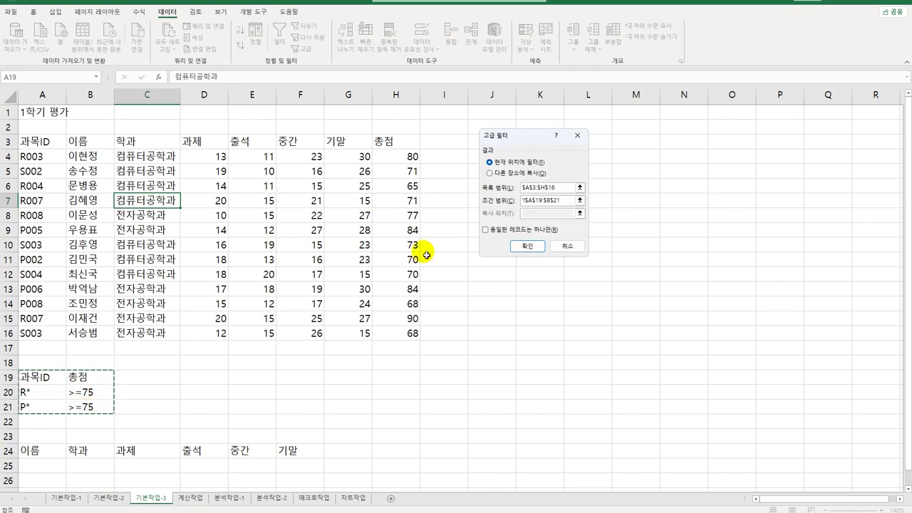
# - Run the advanced filter with results copied to another location at A24:F24, and auto-fit column B's width
pyautogui.click(492, 173)
pyautogui.click(538, 213)
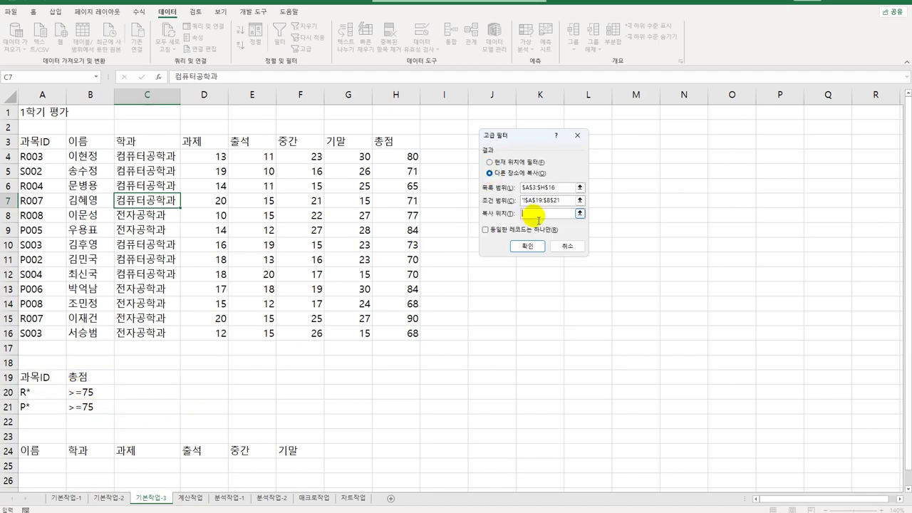
pyautogui.moveTo(49, 450); pyautogui.dragTo(293, 451)
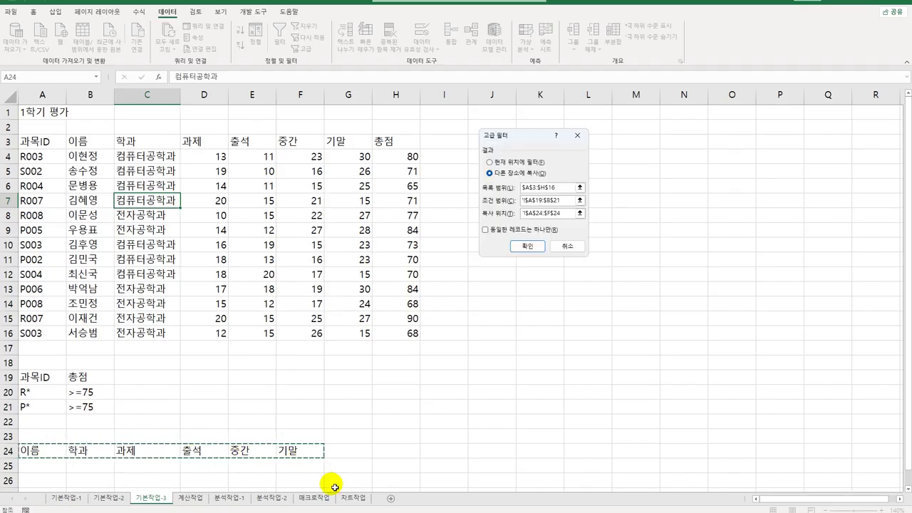
pyautogui.click(541, 247)
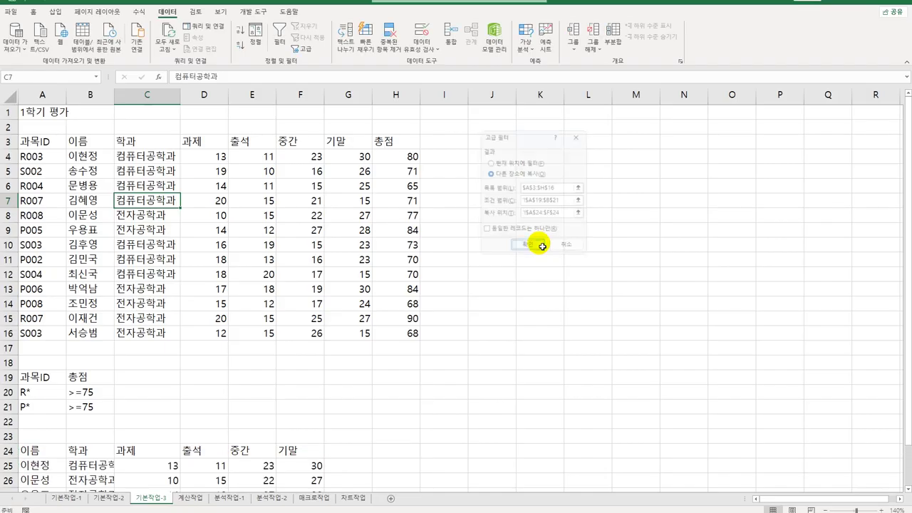
pyautogui.scroll(-3, 328, 410)
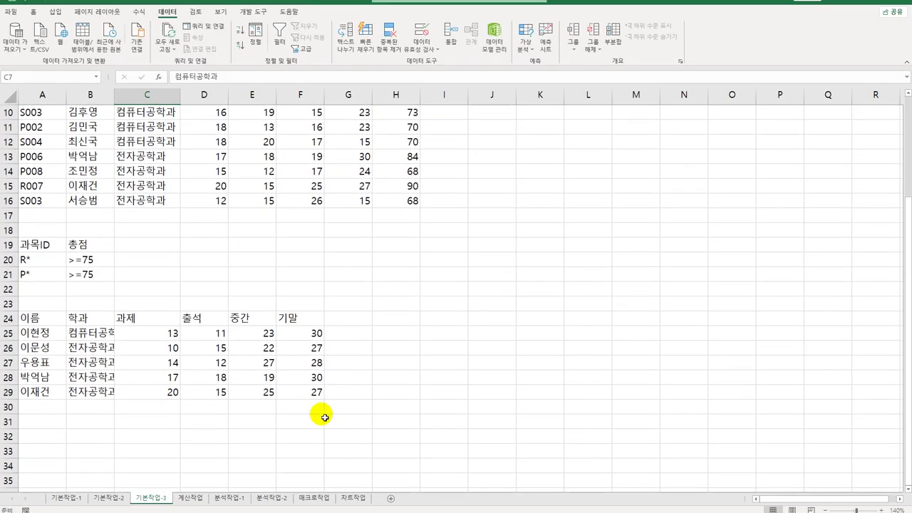
pyautogui.doubleClick(115, 95)
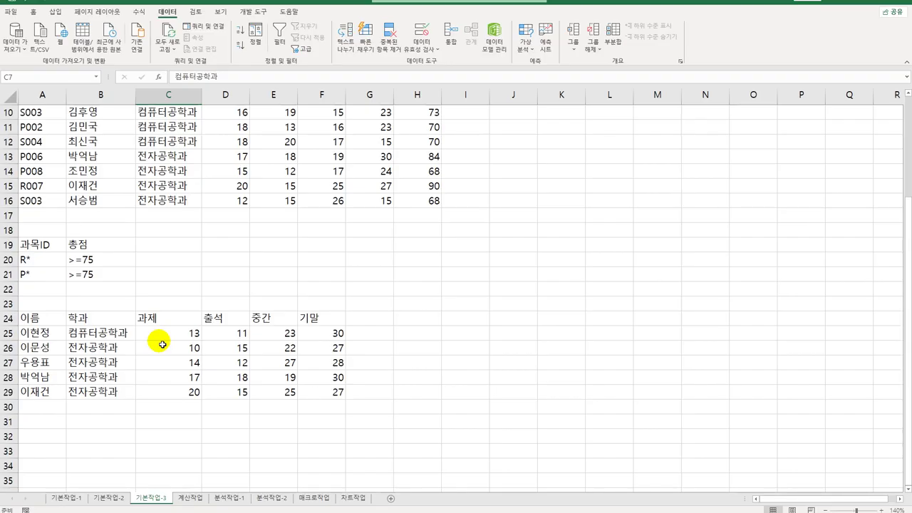
# - On the 계산작업 sheet, enter =MID(A3,6,1) in D3 of the 분류 column and fill it down to D12
pyautogui.click(199, 499)
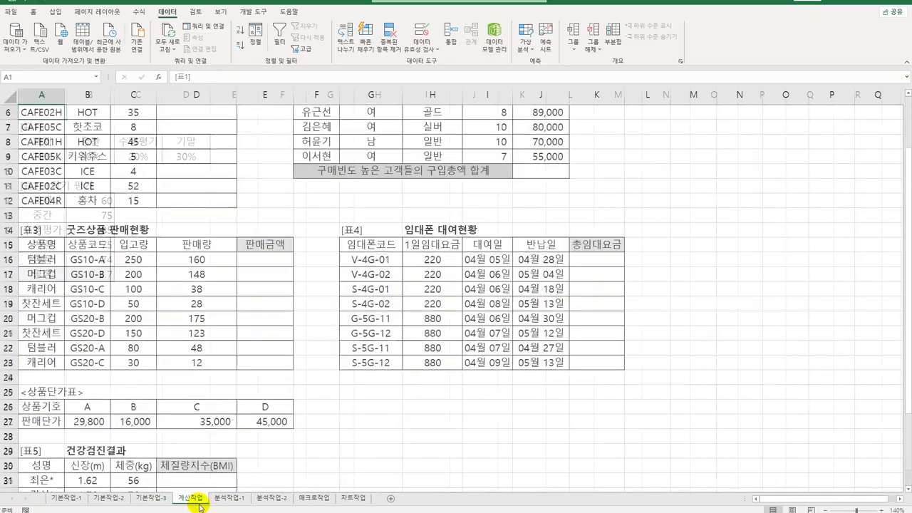
pyautogui.scroll(2, 223, 442)
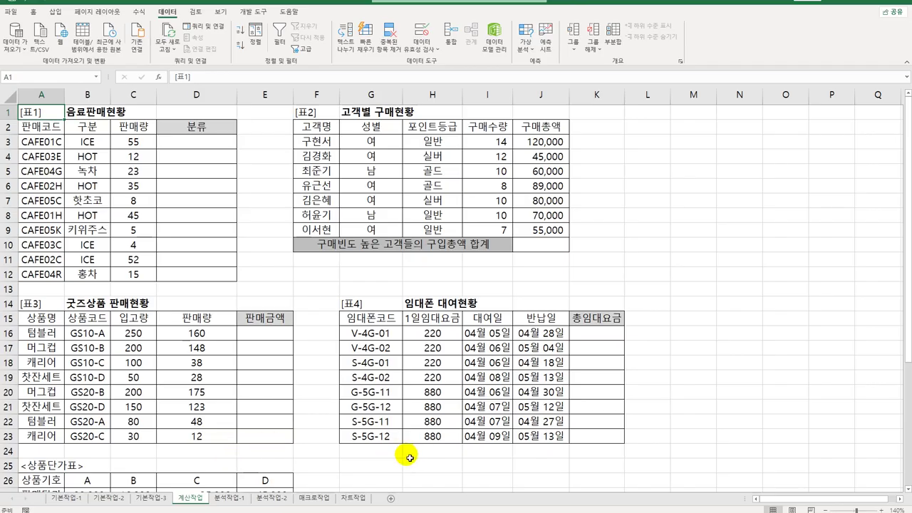
pyautogui.click(216, 146)
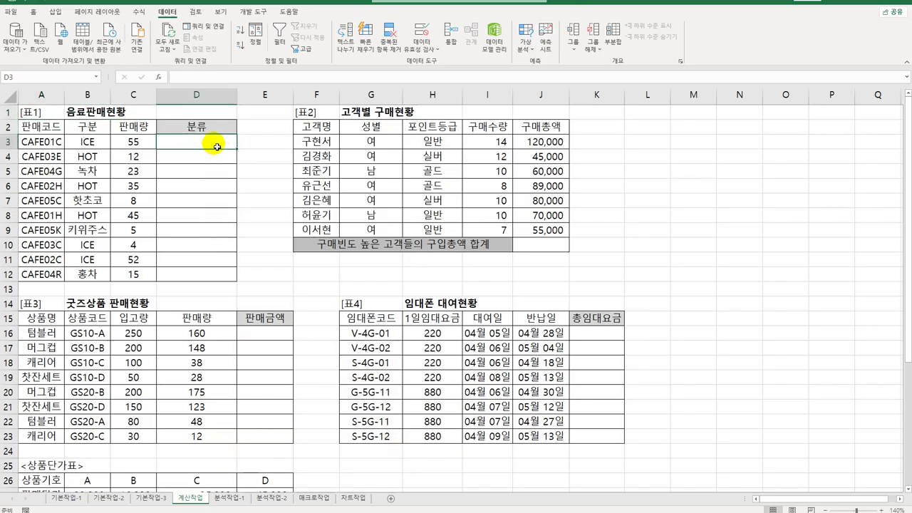
pyautogui.write('=')
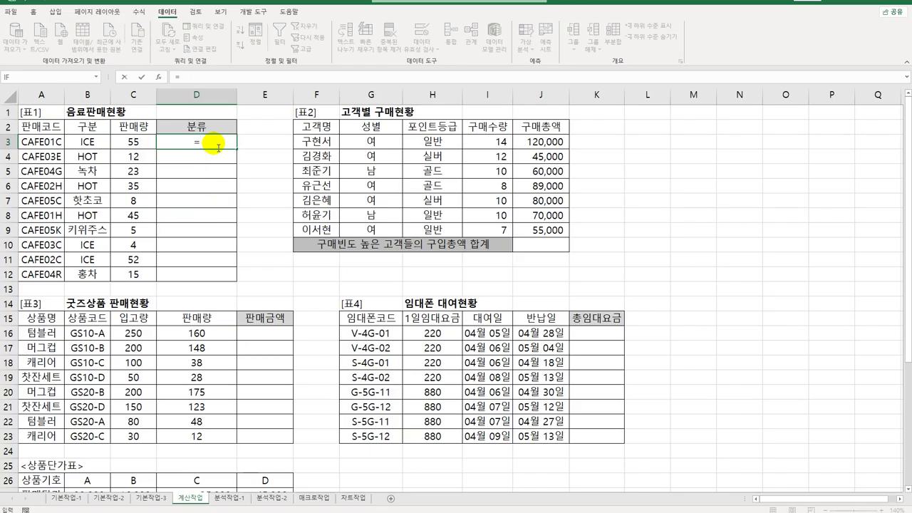
pyautogui.write('MID(')
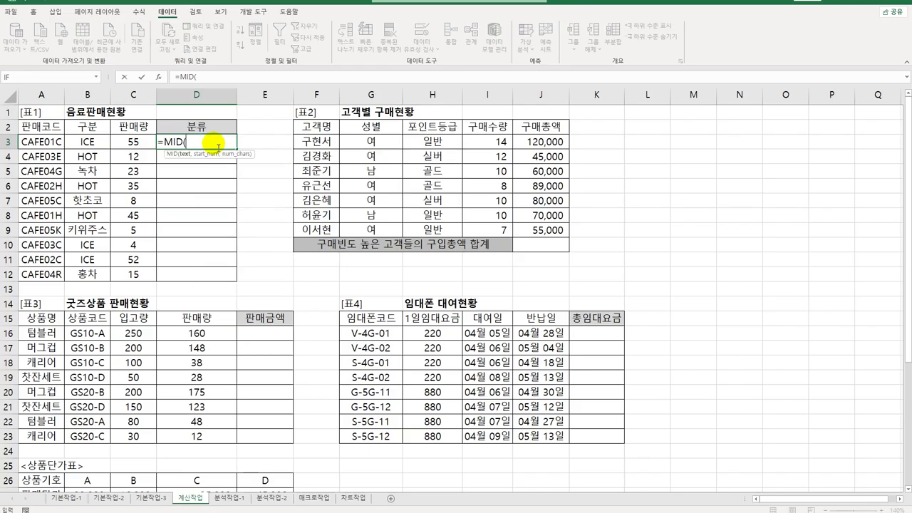
pyautogui.click(54, 141)
pyautogui.write(',')
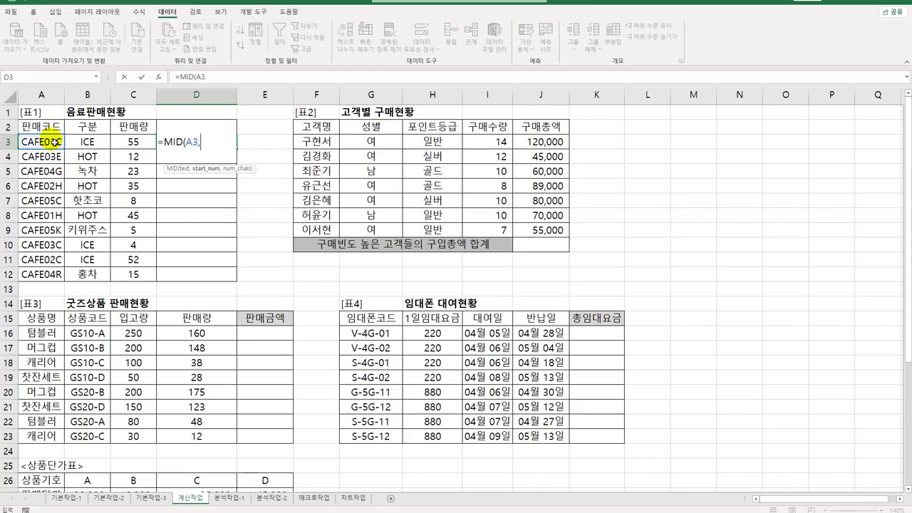
pyautogui.write('6,1)')
pyautogui.press('Return')
pyautogui.click(217, 142)
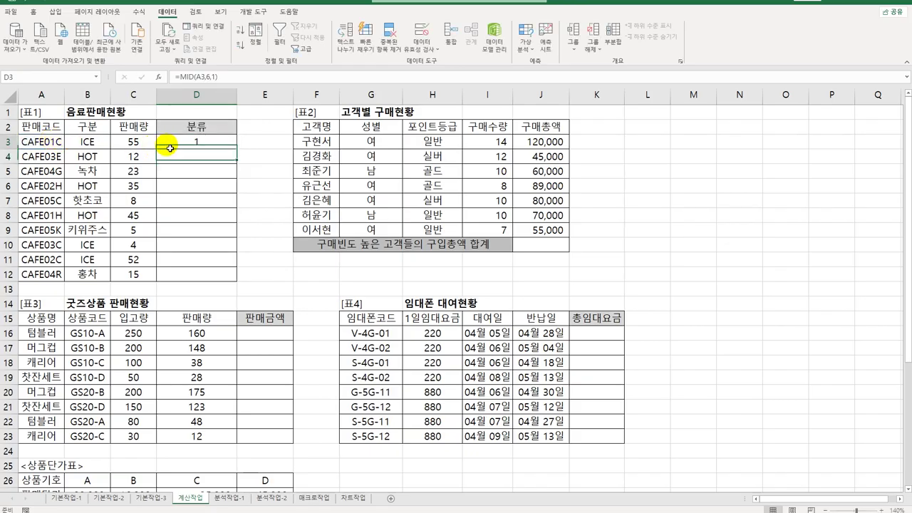
pyautogui.moveTo(228, 149); pyautogui.dragTo(226, 282)
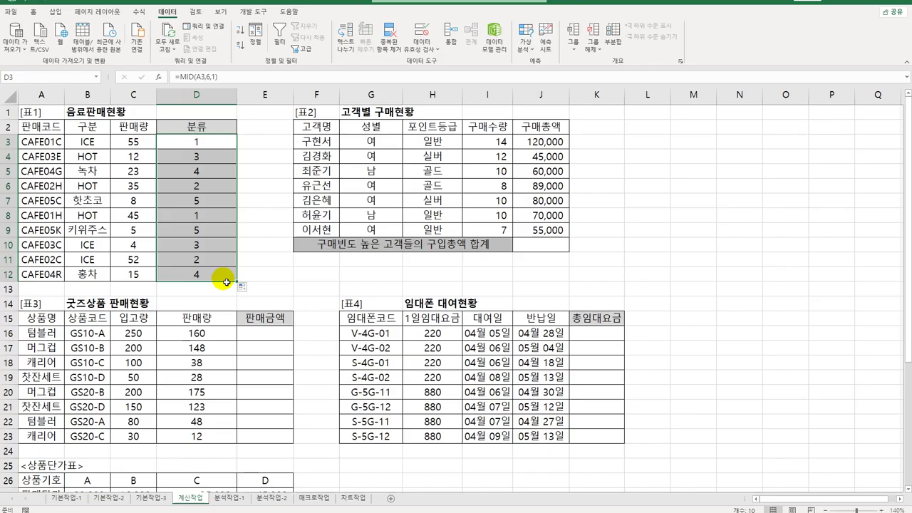
# - Change the D3 formula to =SWITCH(MID(A3,6,1),1,"아메리카노",2,"카페라떼",3,"카푸치노")
pyautogui.click(206, 146)
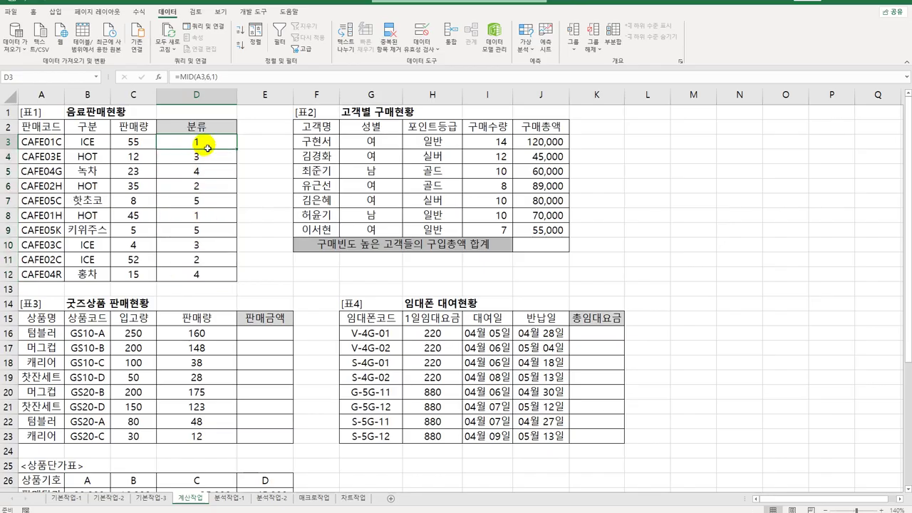
pyautogui.doubleClick(206, 147)
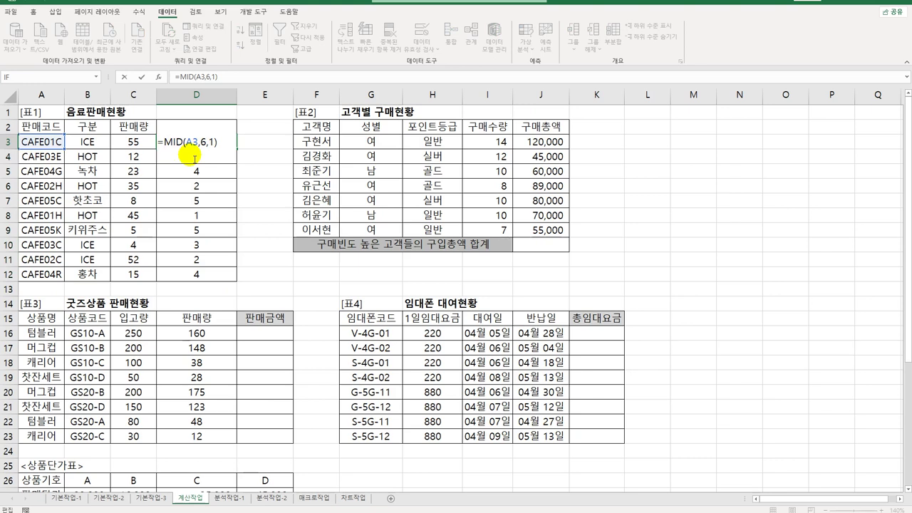
pyautogui.write('swi')
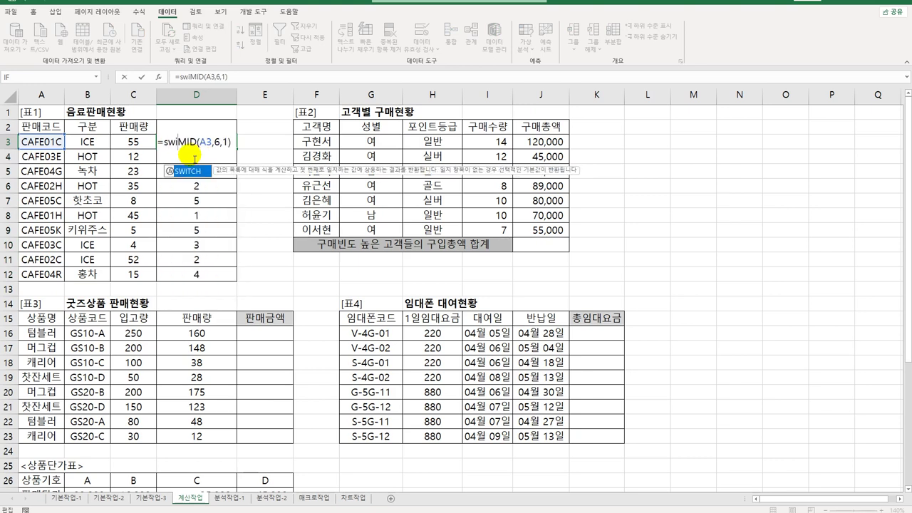
pyautogui.press('Tab')
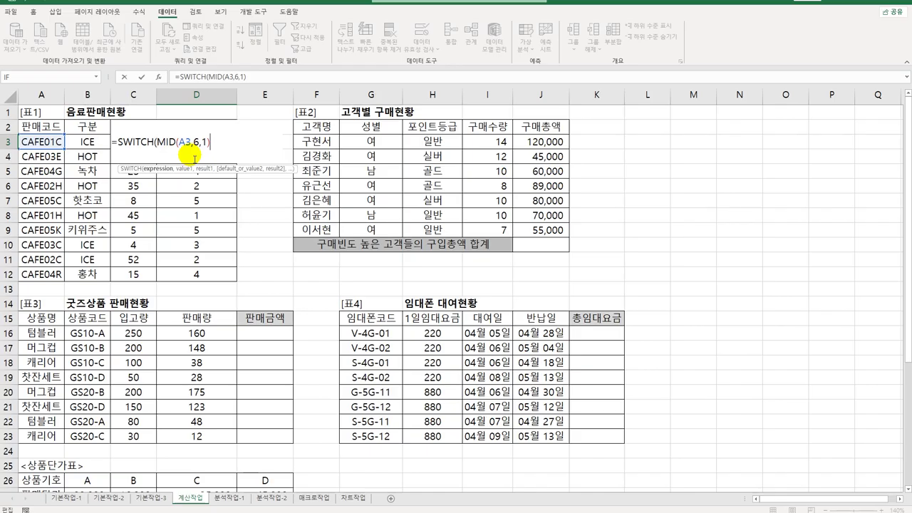
pyautogui.write(',')
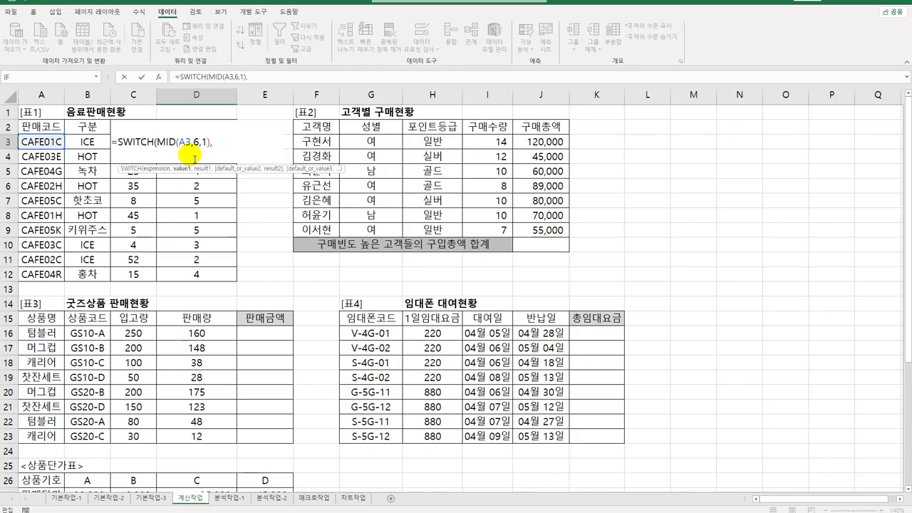
pyautogui.write('1,')
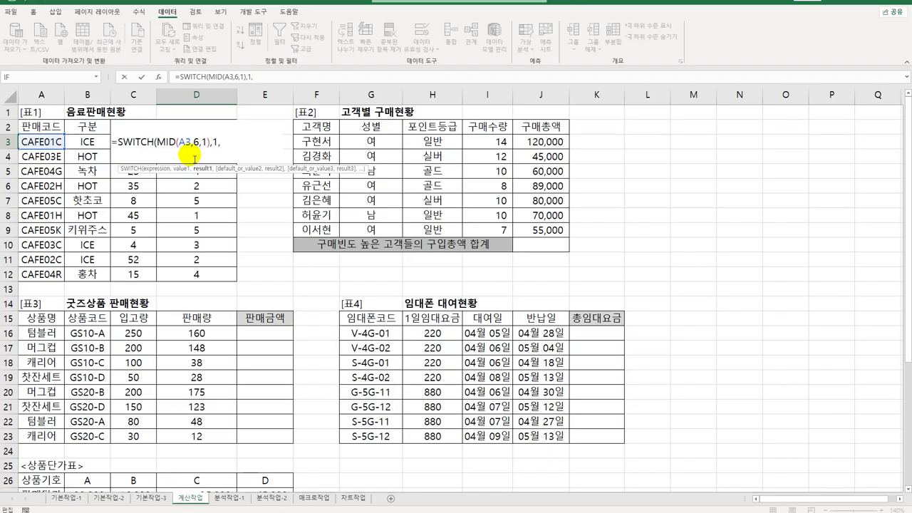
pyautogui.write('"아메리카')
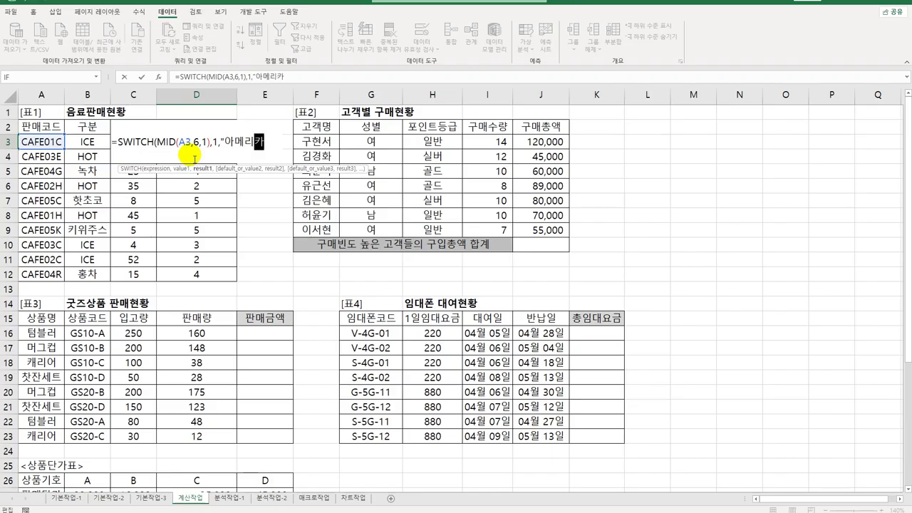
pyautogui.write('노",2,')
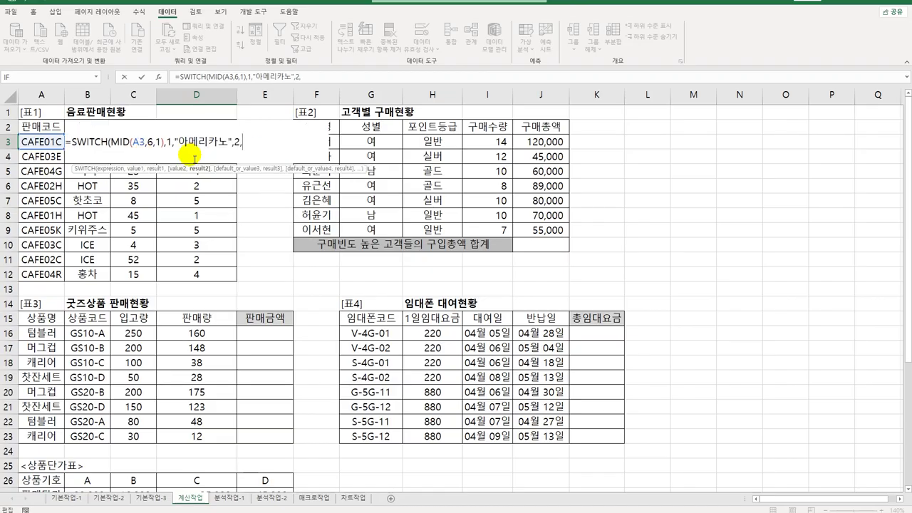
pyautogui.write('"카페라')
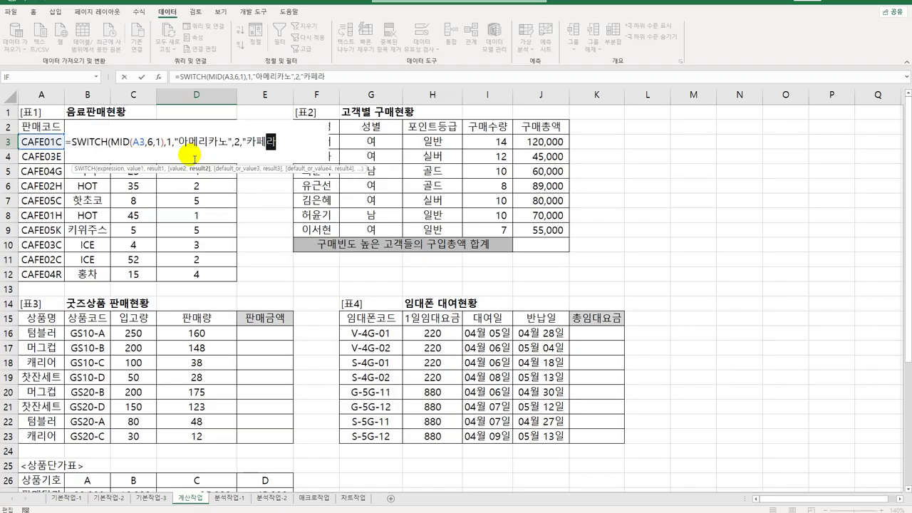
pyautogui.write('떼",3,"')
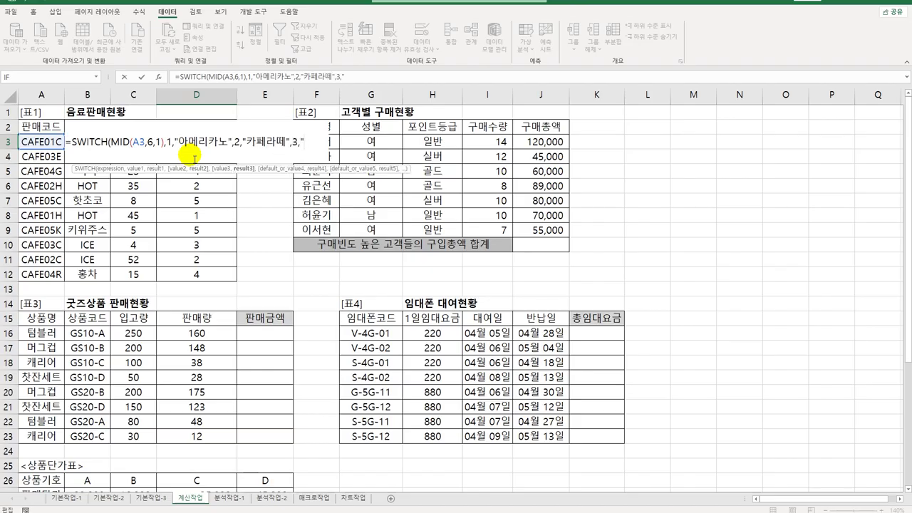
pyautogui.write('카푸치노"')
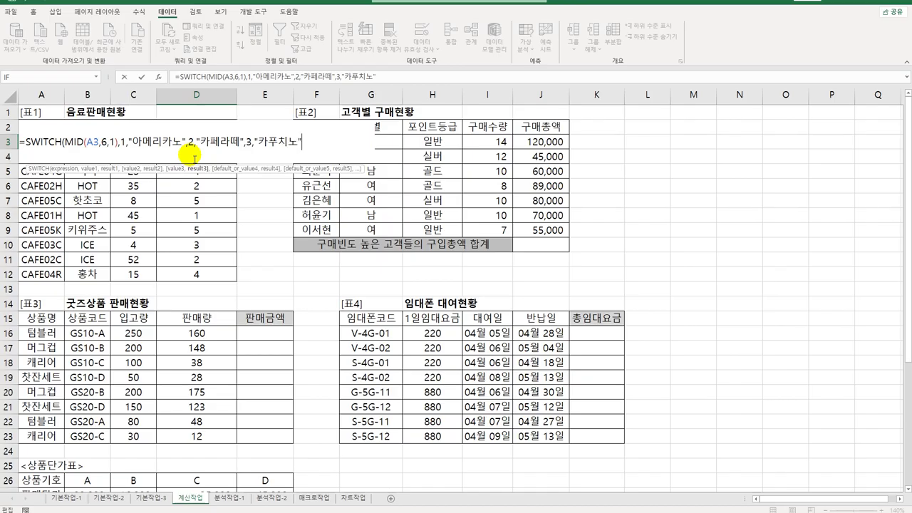
pyautogui.write(')')
pyautogui.press('Return')
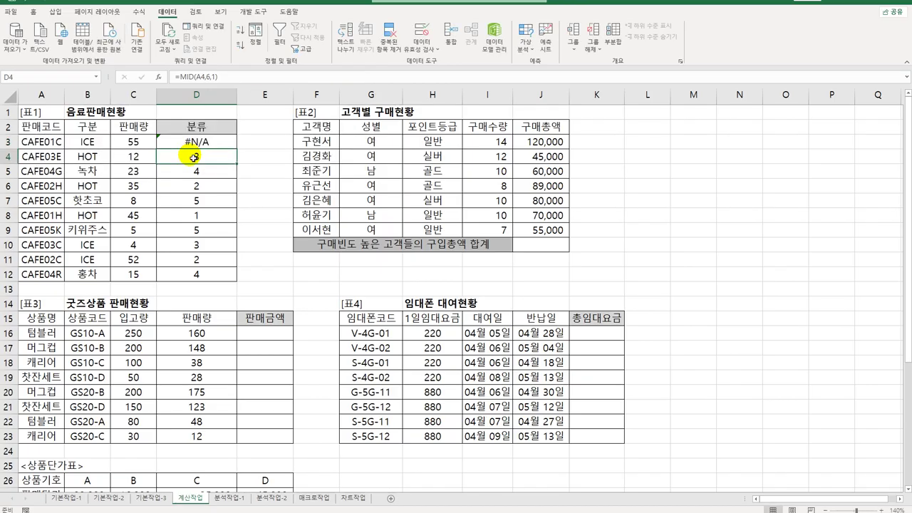
pyautogui.click(197, 142)
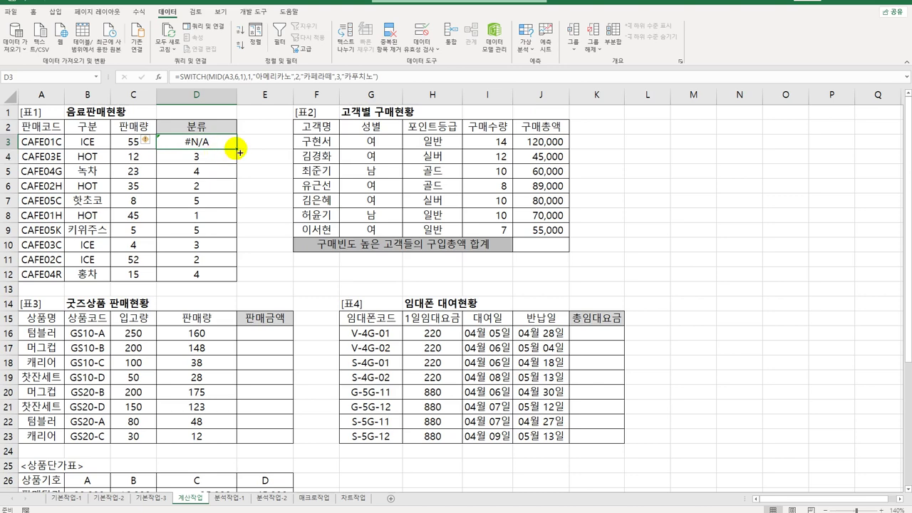
# - Fill the SWITCH formula in D3 down through D12
pyautogui.moveTo(237, 148); pyautogui.dragTo(221, 279)
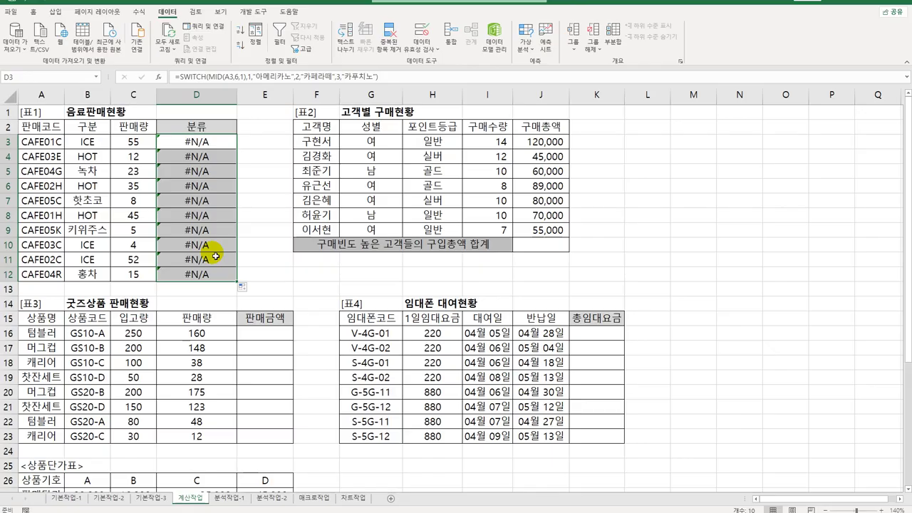
pyautogui.click(213, 141)
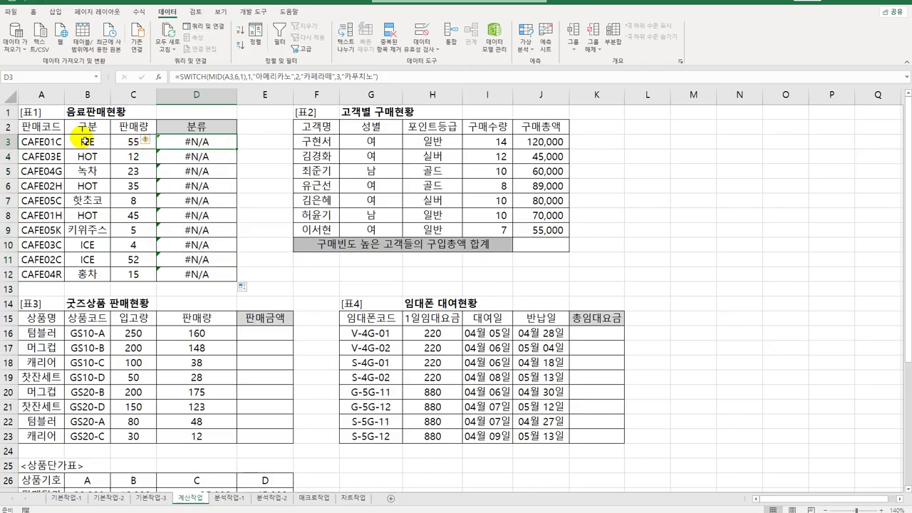
# - In the D3 SWITCH formula, enclose the match values 1 and 2 in double quotation marks
pyautogui.doubleClick(203, 141)
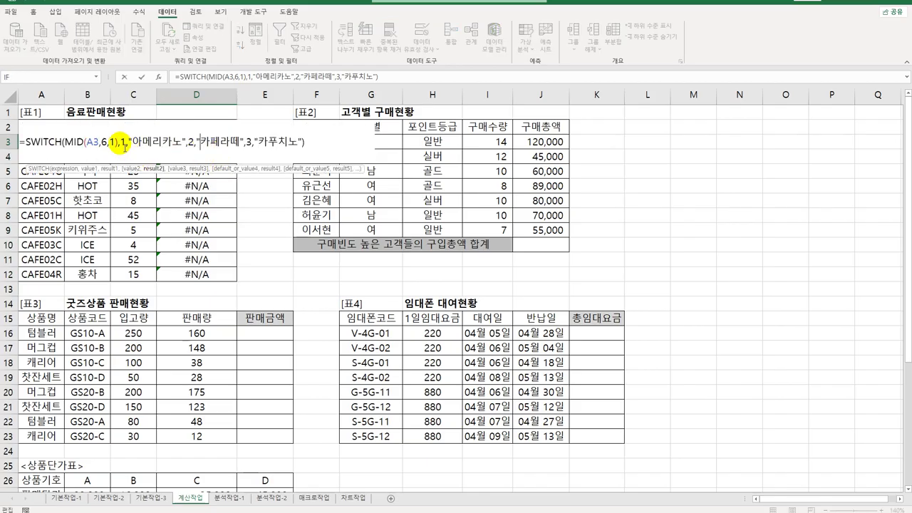
pyautogui.click(120, 142)
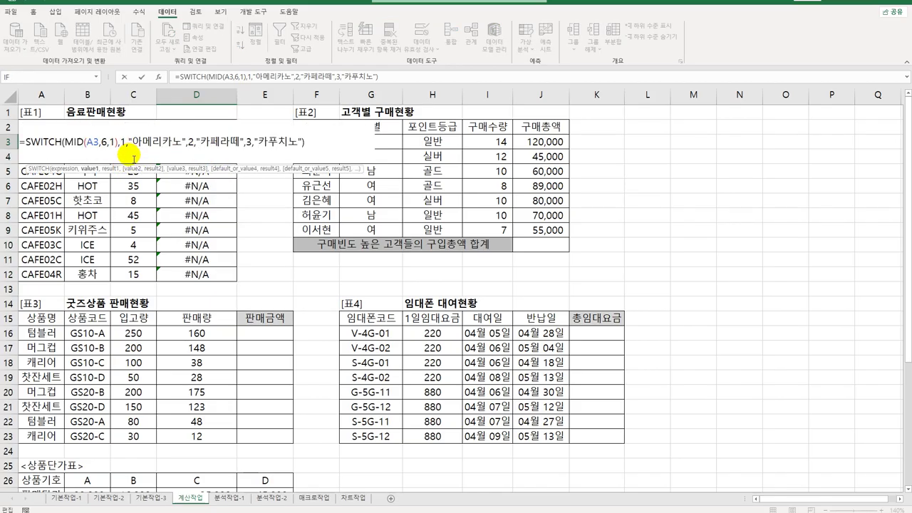
pyautogui.write('"')
pyautogui.click(131, 142)
pyautogui.write('"')
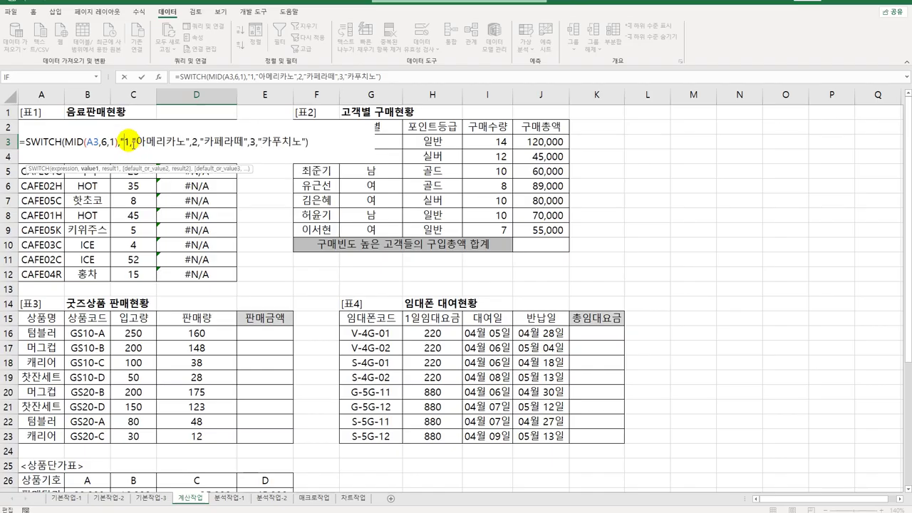
pyautogui.click(38, 143)
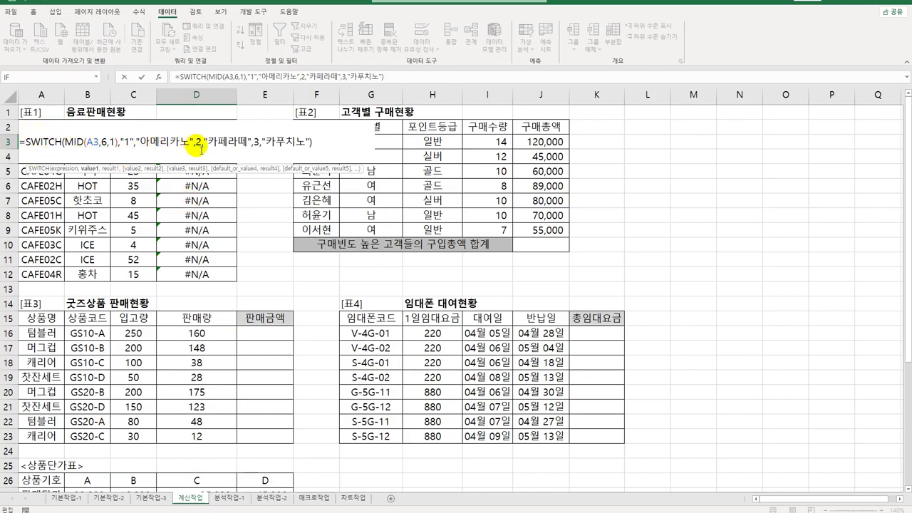
pyautogui.click(195, 142)
pyautogui.write('"')
pyautogui.press('Right')
pyautogui.write('"')
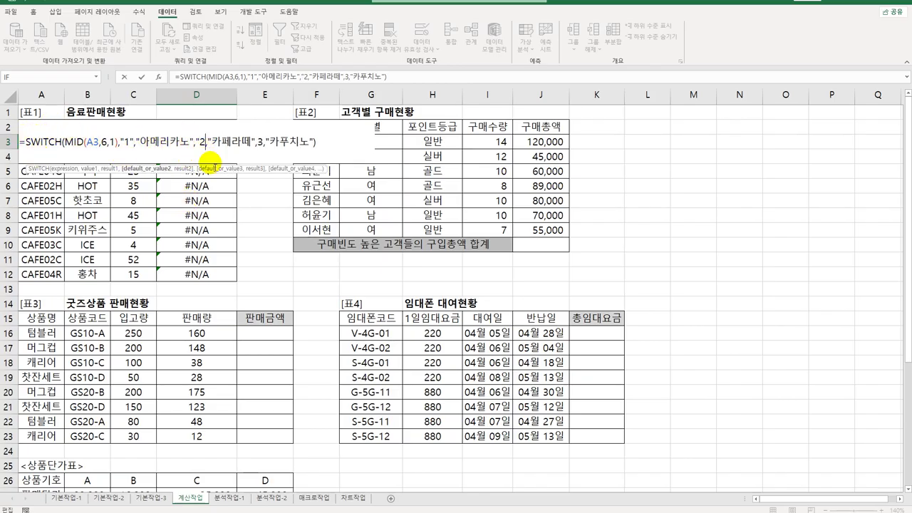
# - Enclose the match value 3 in double quotation marks as well, and fill the D3 formula down to D12
pyautogui.click(263, 142)
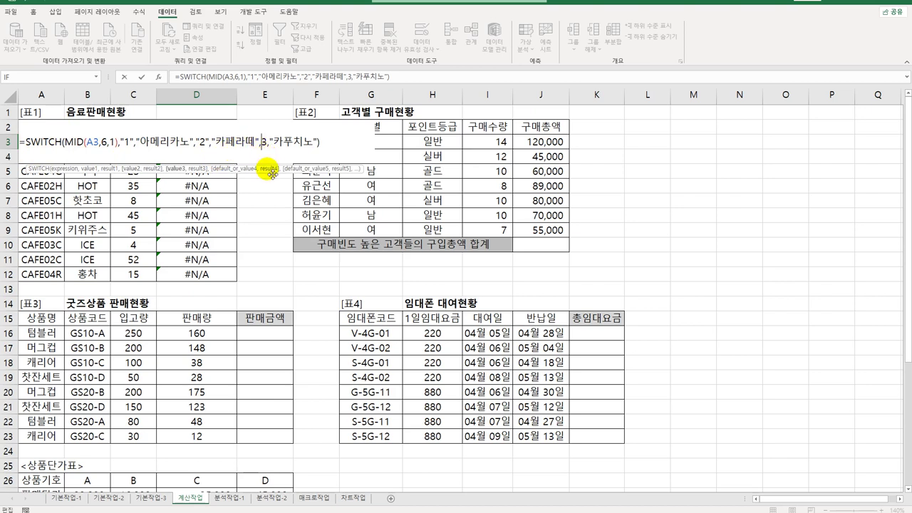
pyautogui.write('"')
pyautogui.press('Right')
pyautogui.write('"')
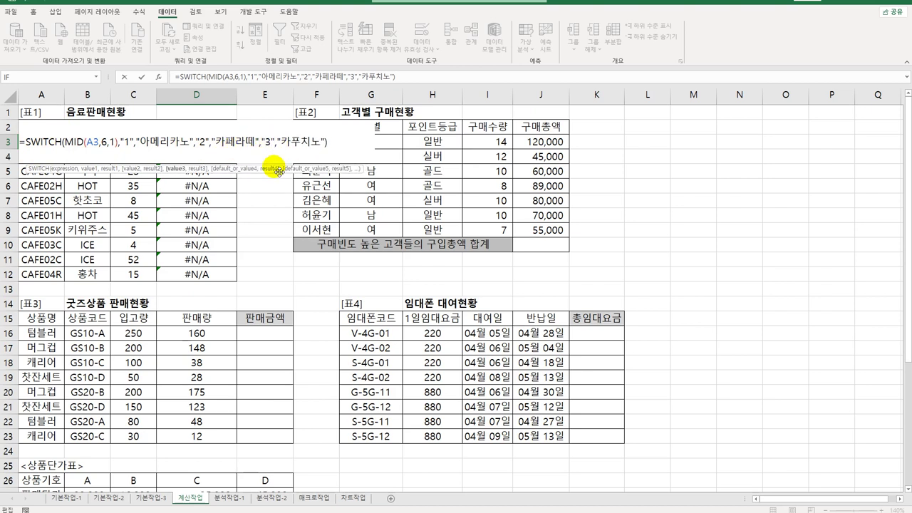
pyautogui.press('Return')
pyautogui.click(227, 143)
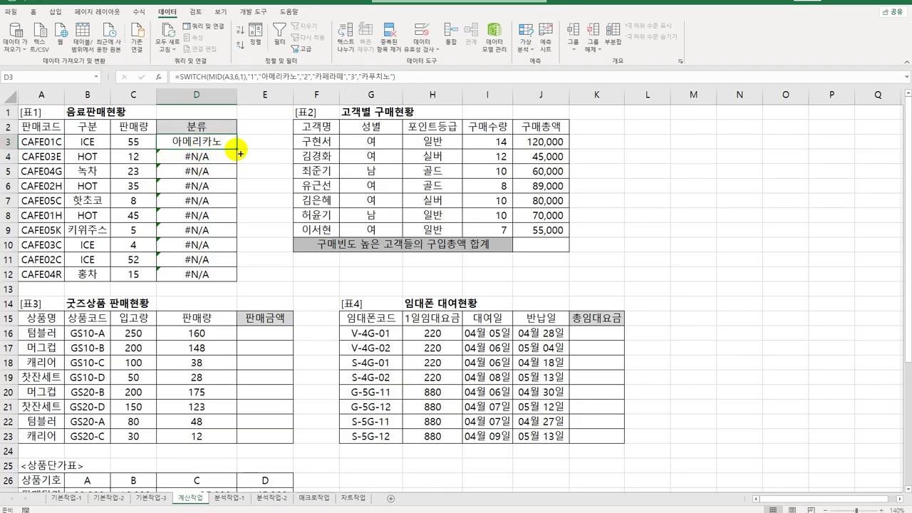
pyautogui.moveTo(237, 152); pyautogui.dragTo(235, 288)
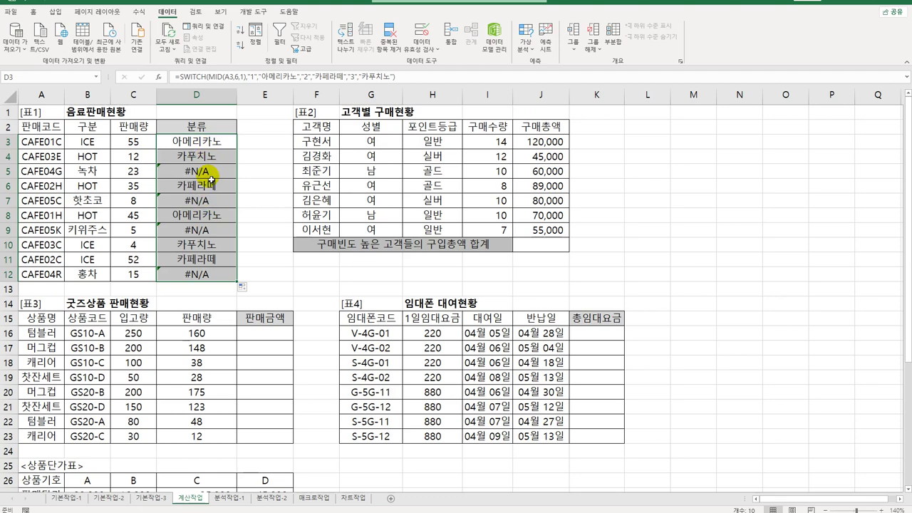
# - Wrap the D3 SWITCH formula in IFERROR with "기타음료" as the error value and fill it down to D12
pyautogui.doubleClick(211, 148)
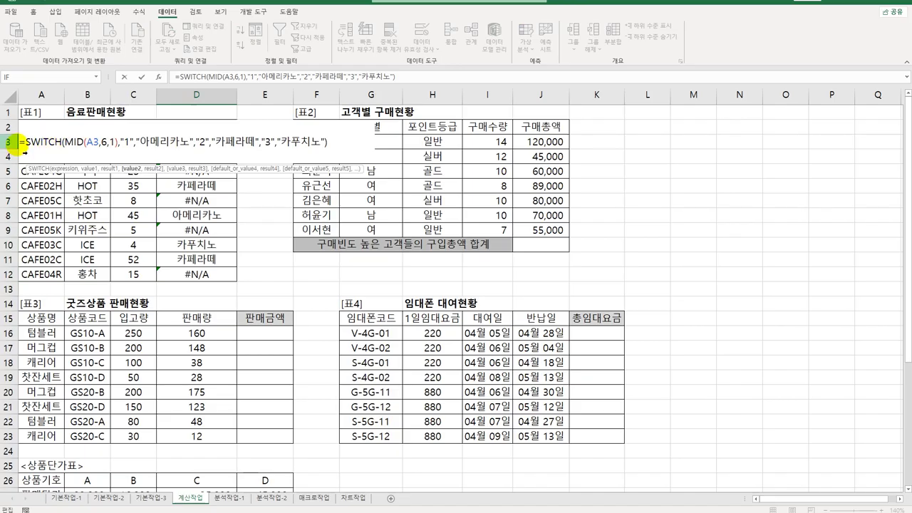
pyautogui.press('Home')
pyautogui.press('Right')
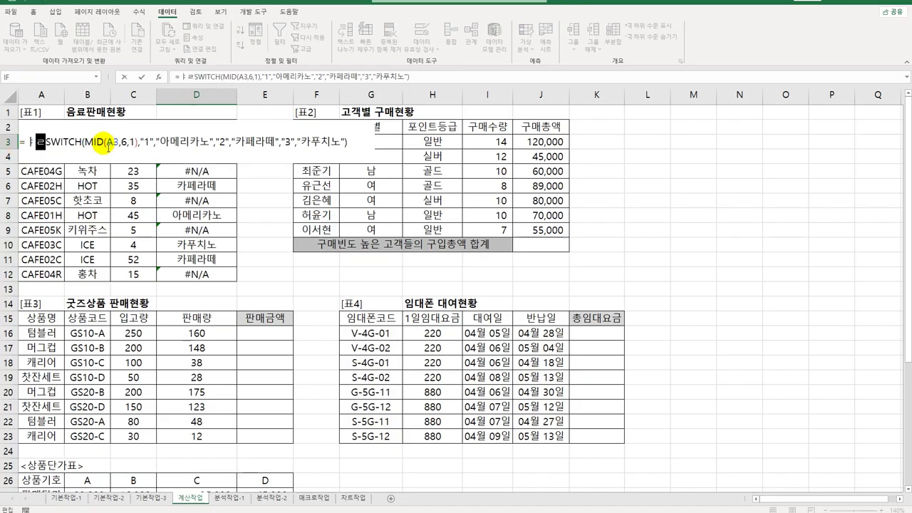
pyautogui.write('ife')
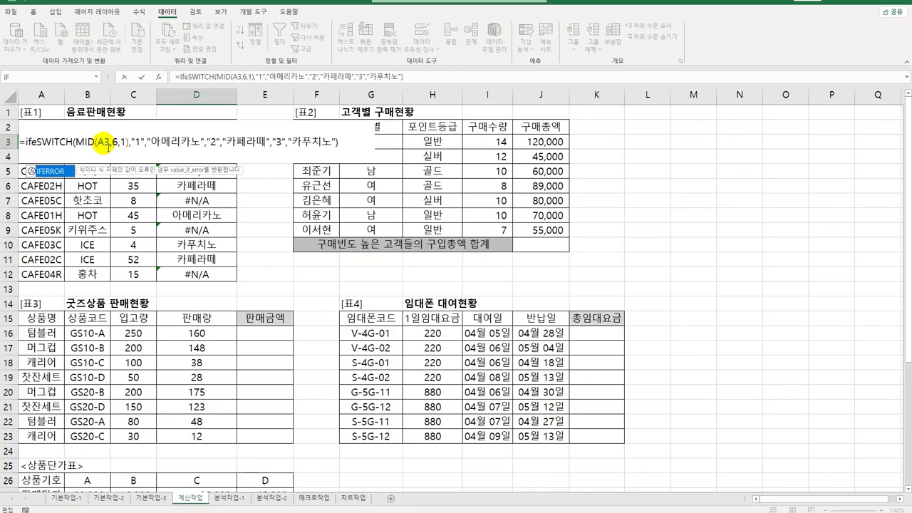
pyautogui.press('Tab')
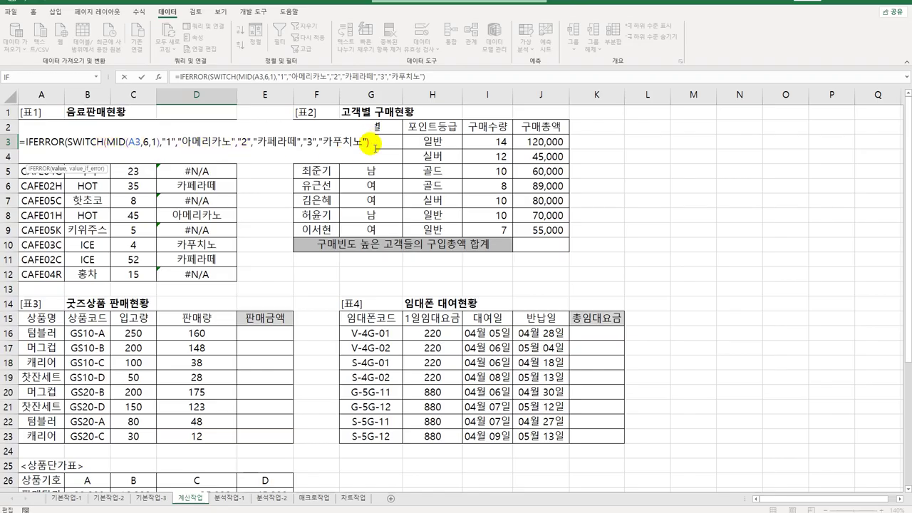
pyautogui.write(',"ㄱ')
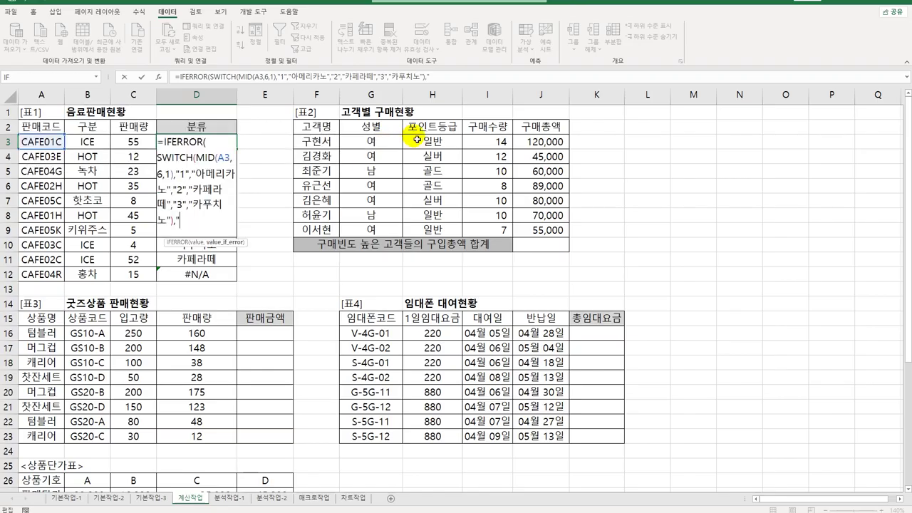
pyautogui.write('기타음료")')
pyautogui.press('Return')
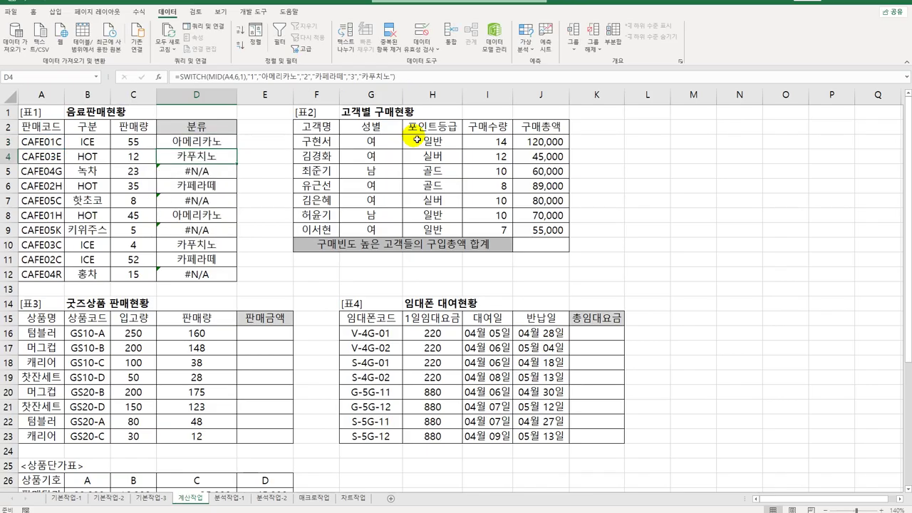
pyautogui.click(223, 148)
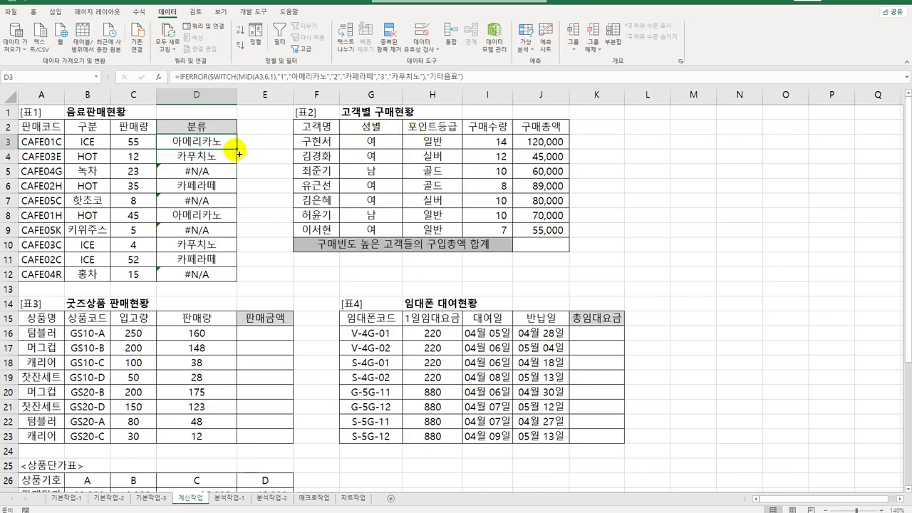
pyautogui.doubleClick(240, 151)
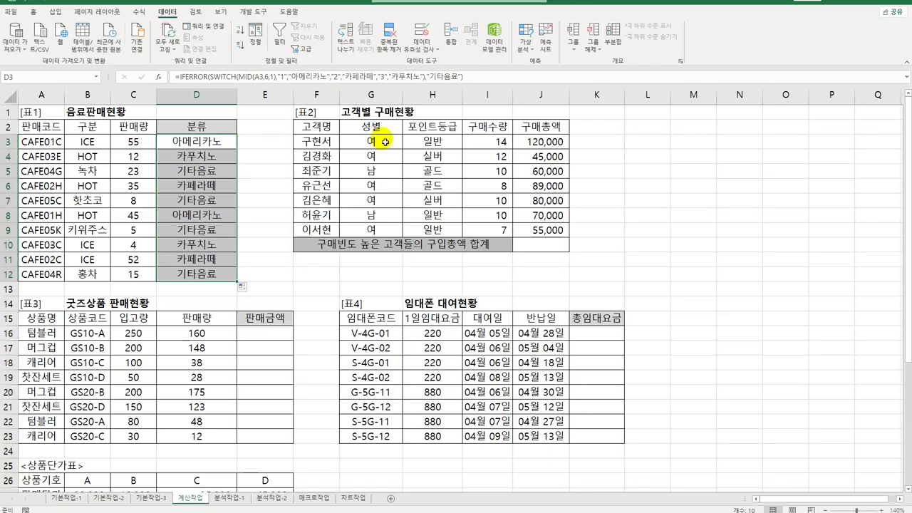
# - In J10 of the 고객별 구매현황 table, enter =MODE.SNGL(I3:I9) to get the most frequent 구매수량
pyautogui.click(499, 146)
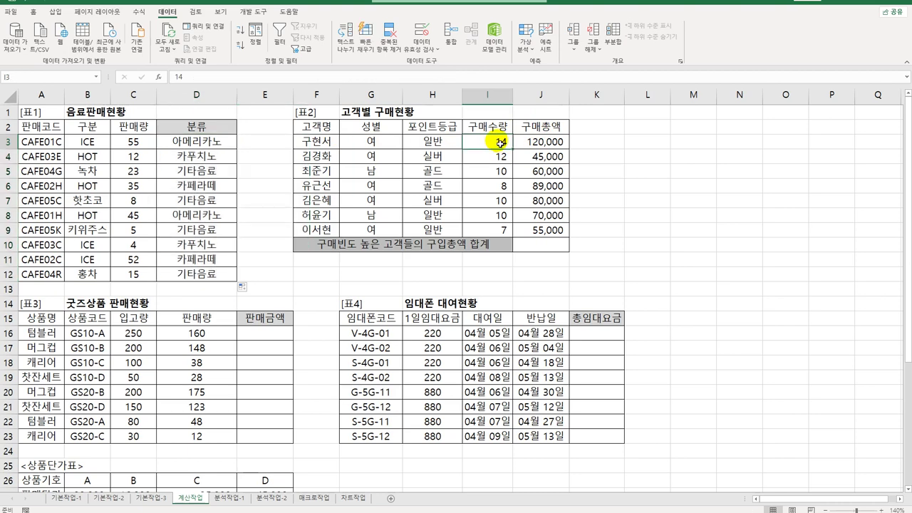
pyautogui.moveTo(498, 146); pyautogui.dragTo(499, 228)
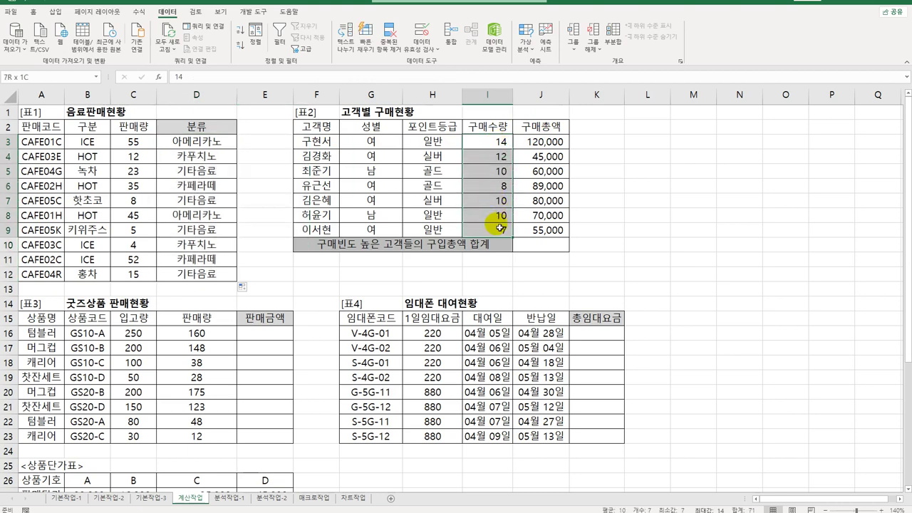
pyautogui.moveTo(541, 142); pyautogui.dragTo(557, 230)
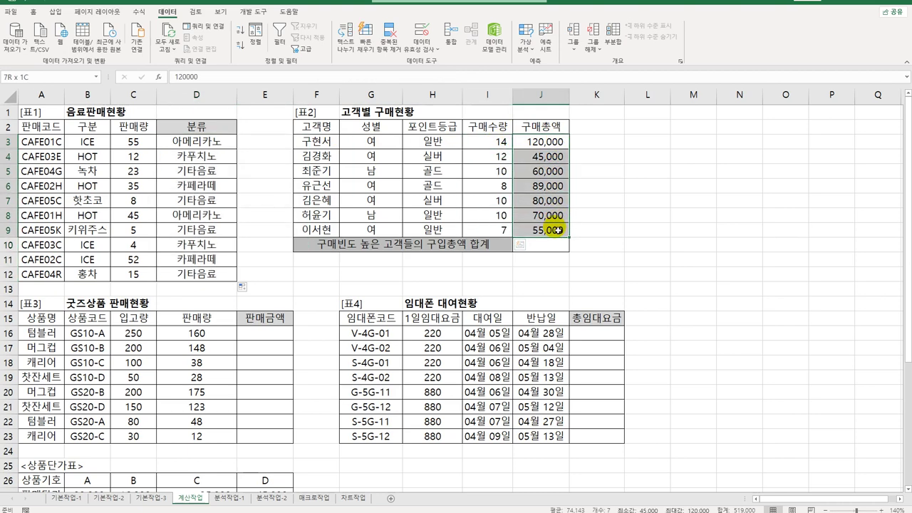
pyautogui.click(553, 247)
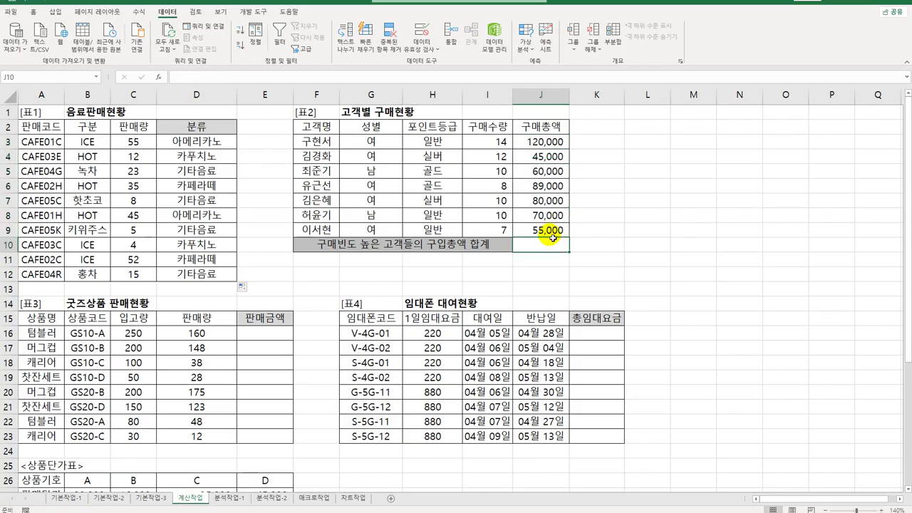
pyautogui.write('=')
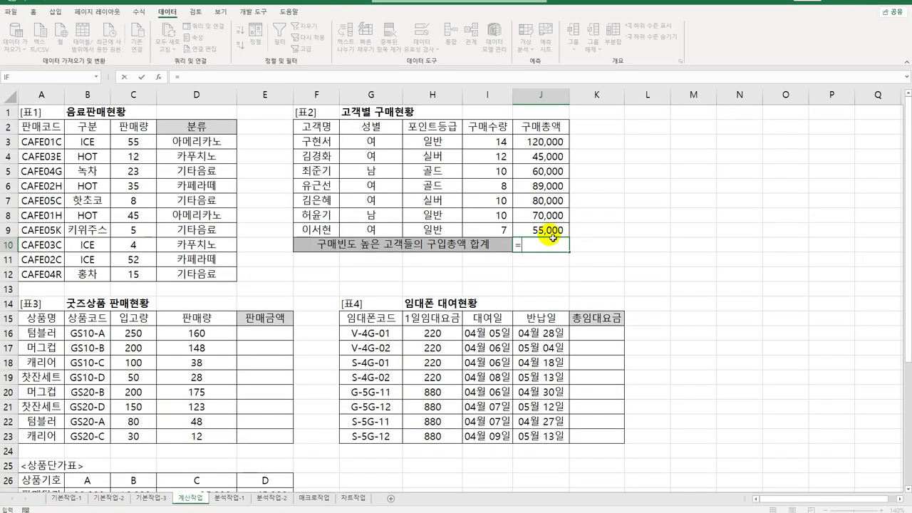
pyautogui.write('mod')
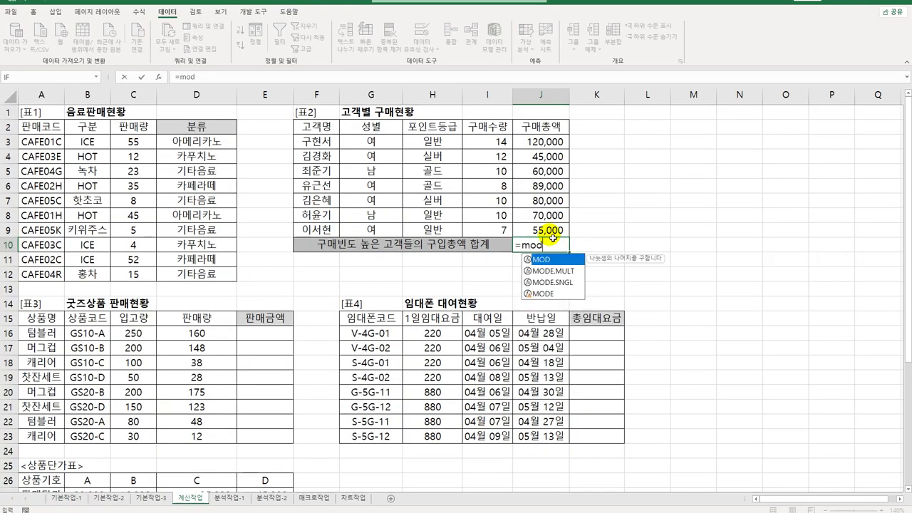
pyautogui.press('Down')
pyautogui.press('Down')
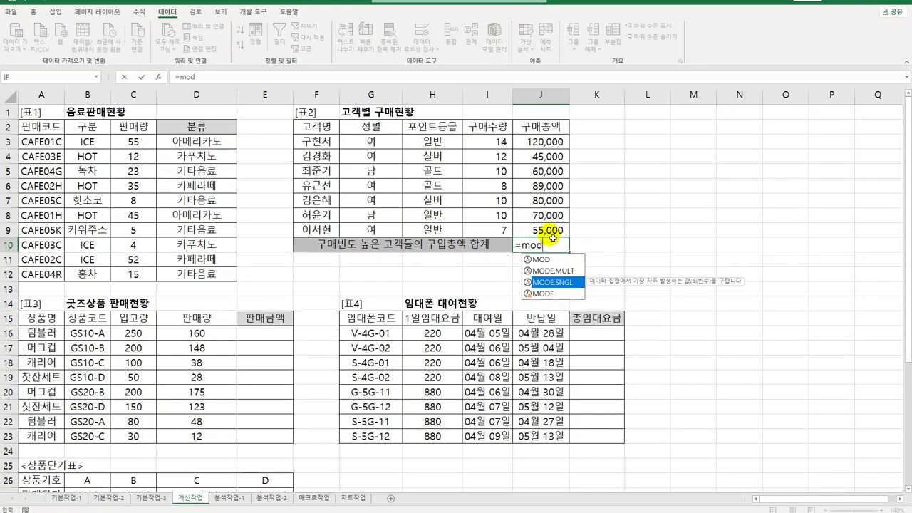
pyautogui.press('Tab')
pyautogui.moveTo(499, 146); pyautogui.dragTo(497, 226)
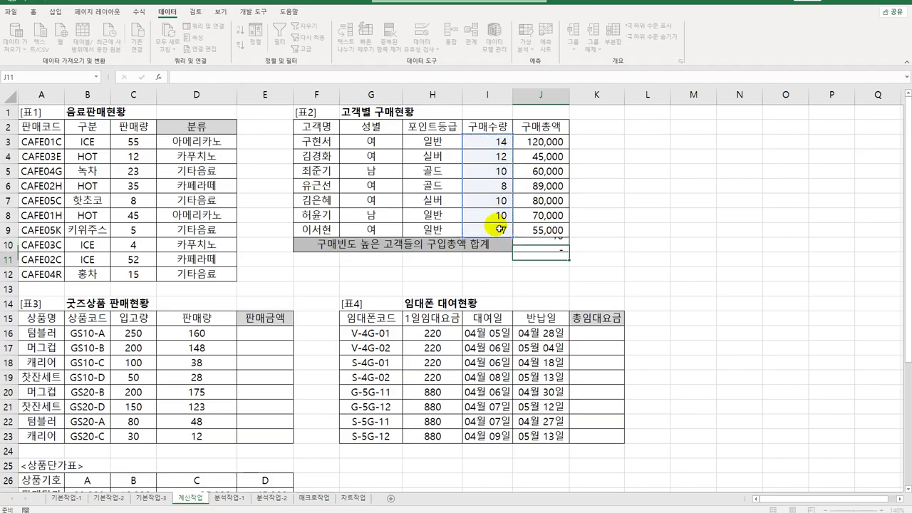
pyautogui.press('Return')
pyautogui.press('Up')
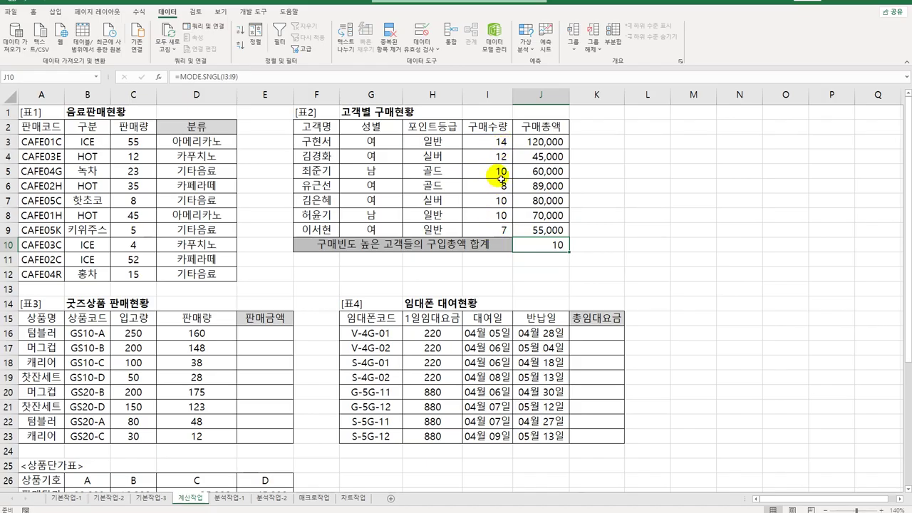
# - Check the sum of the 구매총액 cells J5, J7 and J8, whose 구매수량 is 10
pyautogui.click(499, 201)
pyautogui.click(535, 245)
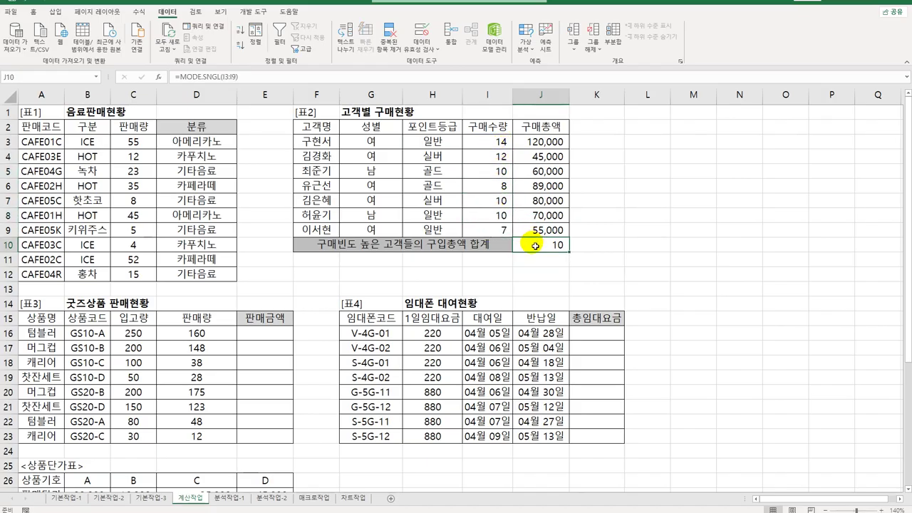
pyautogui.click(550, 172)
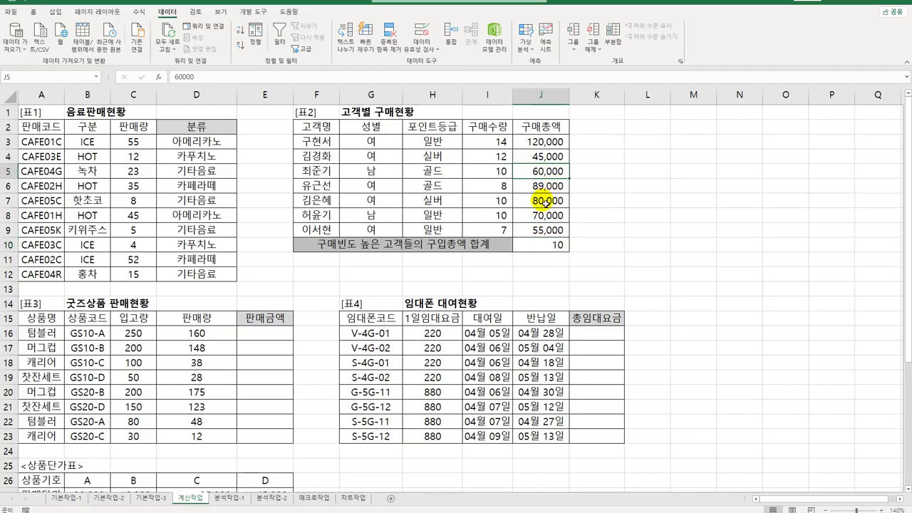
pyautogui.keyDown('ctrl'); pyautogui.click(544, 200); pyautogui.keyUp('ctrl')
pyautogui.keyDown('ctrl'); pyautogui.click(543, 215); pyautogui.keyUp('ctrl')
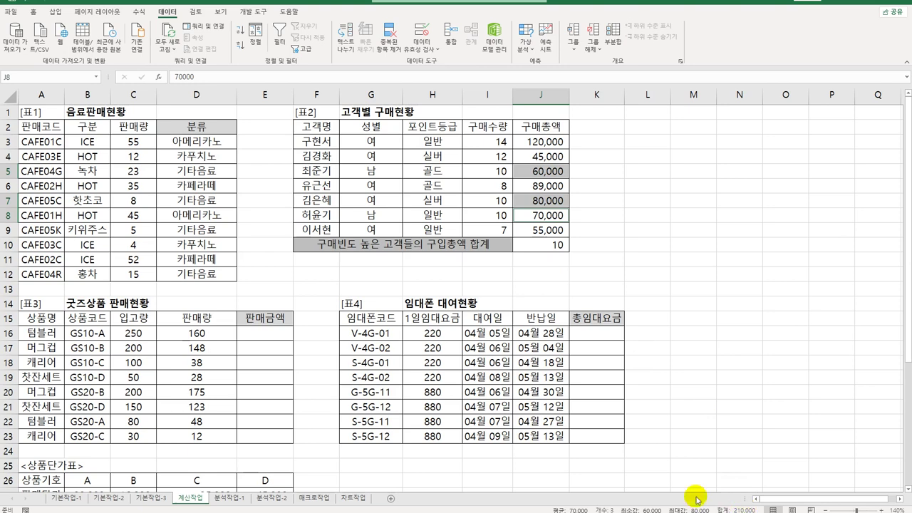
# - Wrap the J10 MODE.SNGL formula in SUMIF to make =SUMIF(I3:I9,MODE.SNGL(I3:I9),J3:J9), totalling 구매총액 at the most frequent 구매수량
pyautogui.click(527, 251)
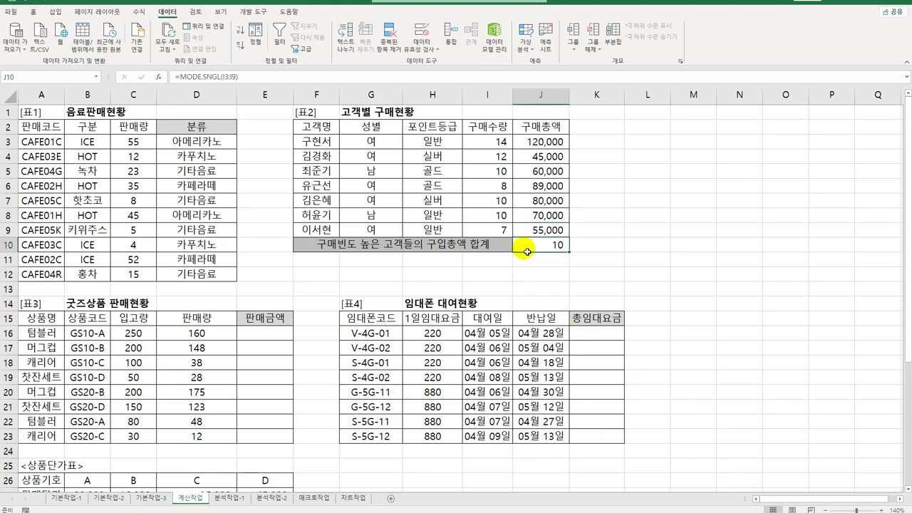
pyautogui.doubleClick(527, 252)
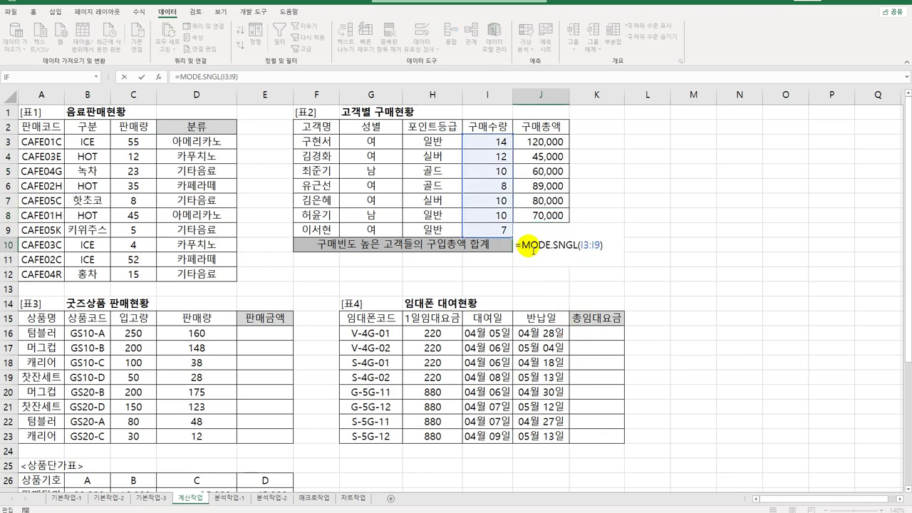
pyautogui.write('SUMIF(')
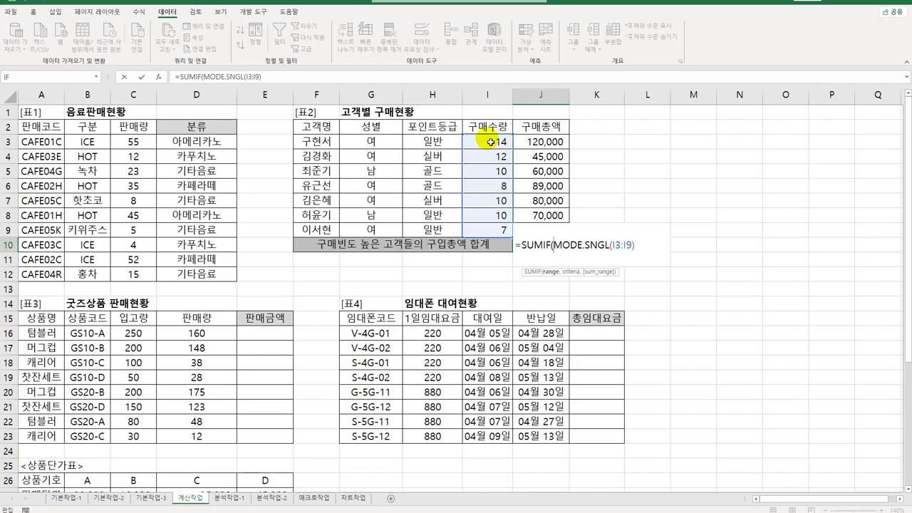
pyautogui.moveTo(491, 142); pyautogui.dragTo(492, 237)
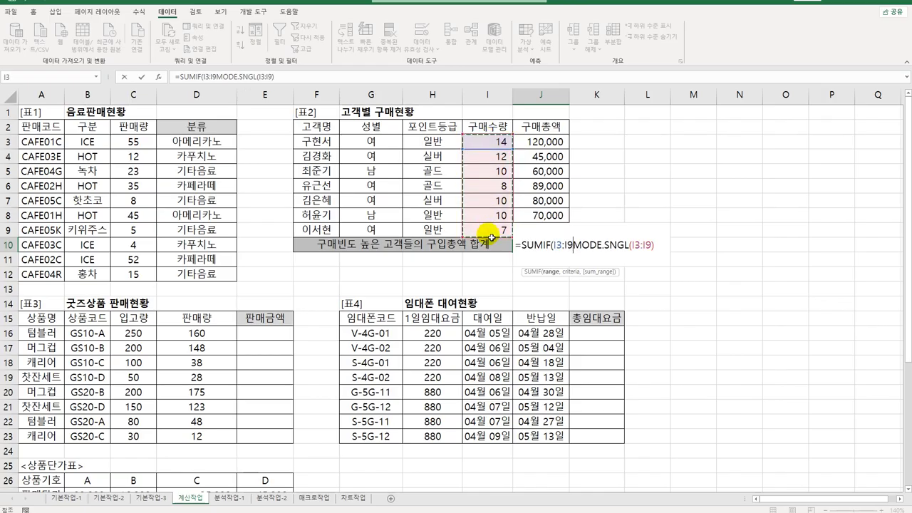
pyautogui.write(',')
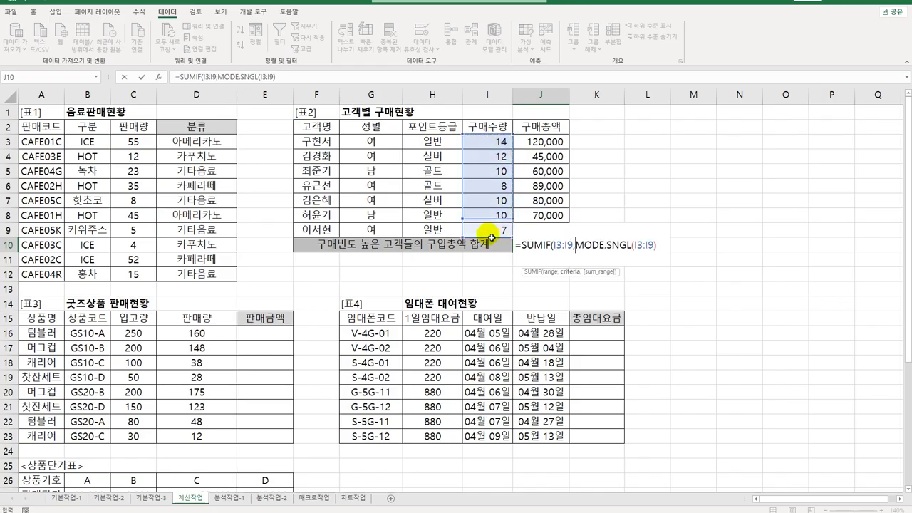
pyautogui.click(657, 245)
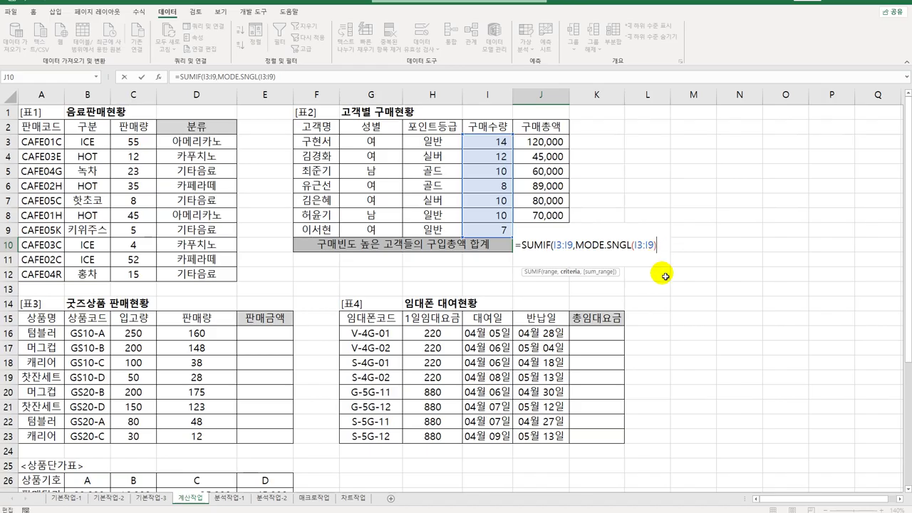
pyautogui.write(',')
pyautogui.moveTo(545, 142); pyautogui.dragTo(537, 234)
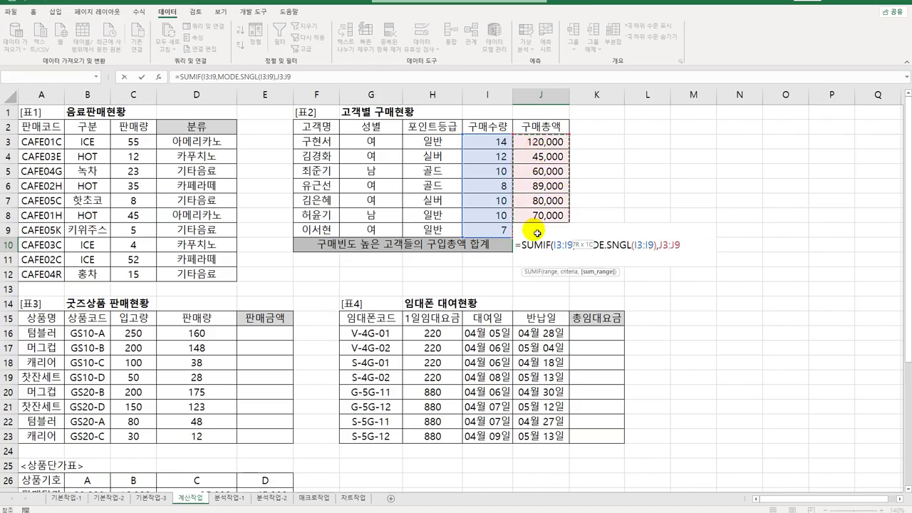
pyautogui.write(')')
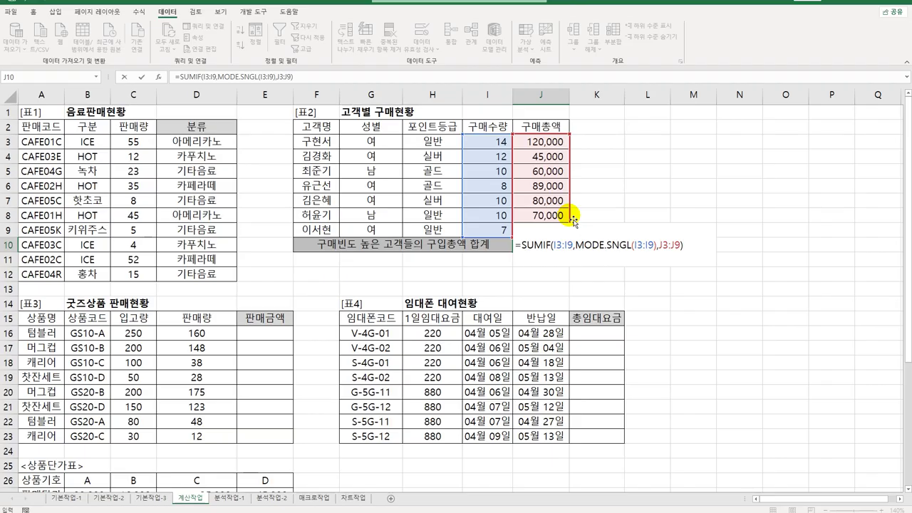
pyautogui.hotkey('ctrl', 'Return')
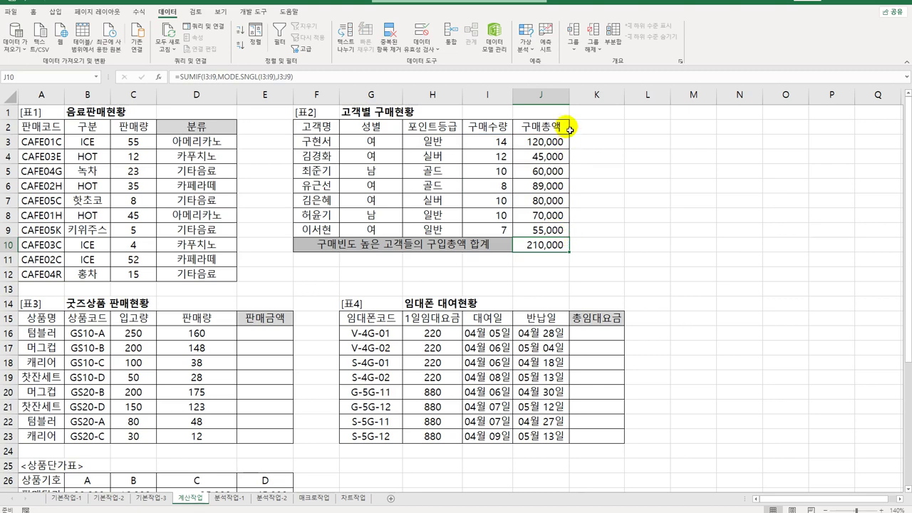
# - Correct the total label in F10 of 고객별 구매현황 to read 구매빈도 높은 고객들의 구매총액 합계
pyautogui.click(450, 245)
pyautogui.click(537, 128)
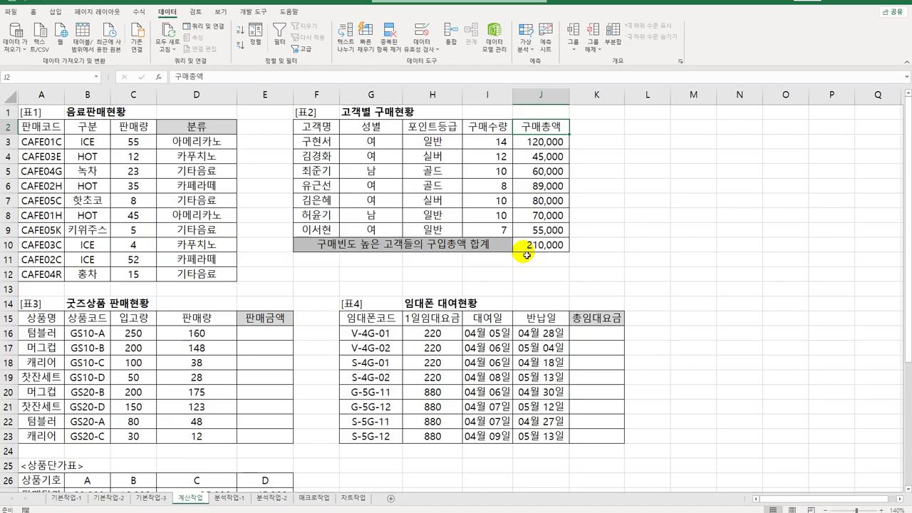
pyautogui.click(289, 333)
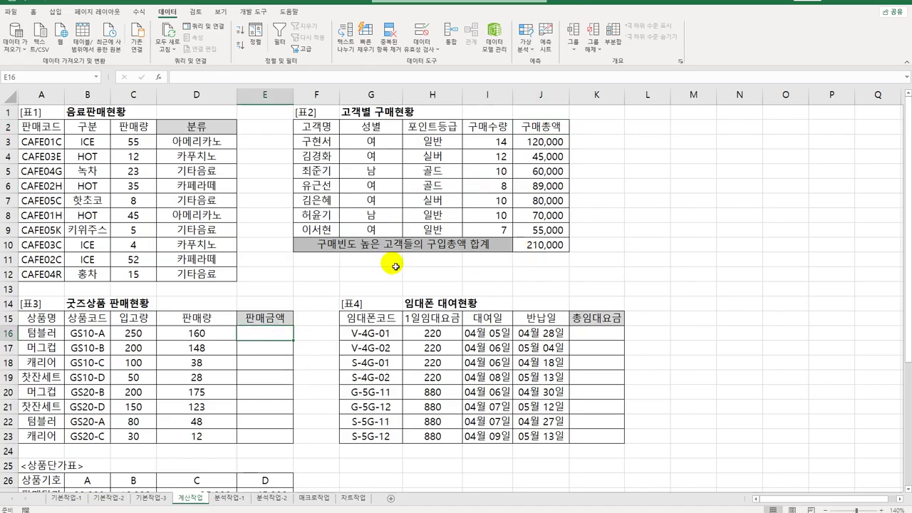
pyautogui.click(438, 246)
pyautogui.doubleClick(438, 246)
pyautogui.moveTo(445, 246); pyautogui.dragTo(492, 246)
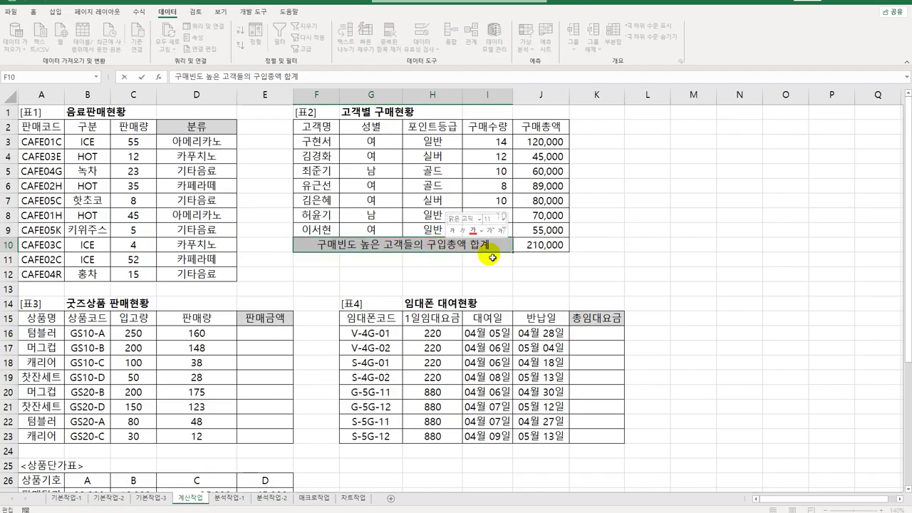
pyautogui.write('매')
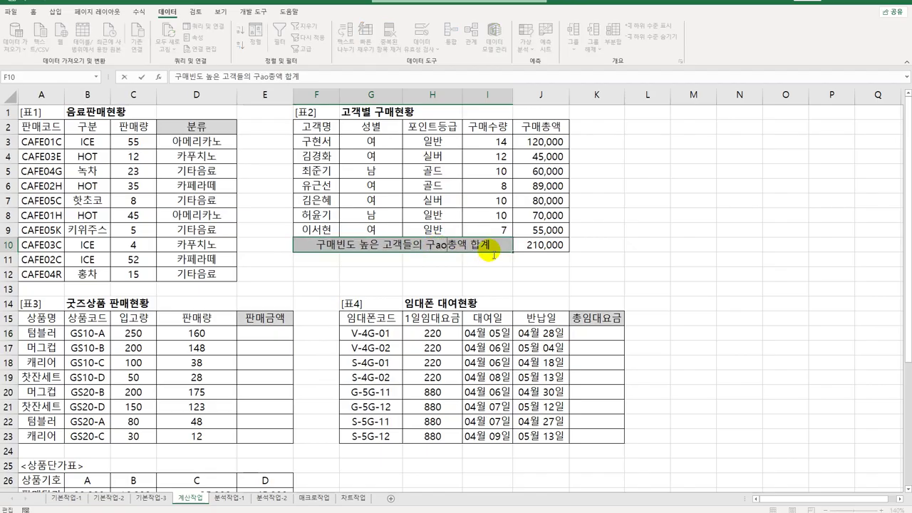
pyautogui.press('Return')
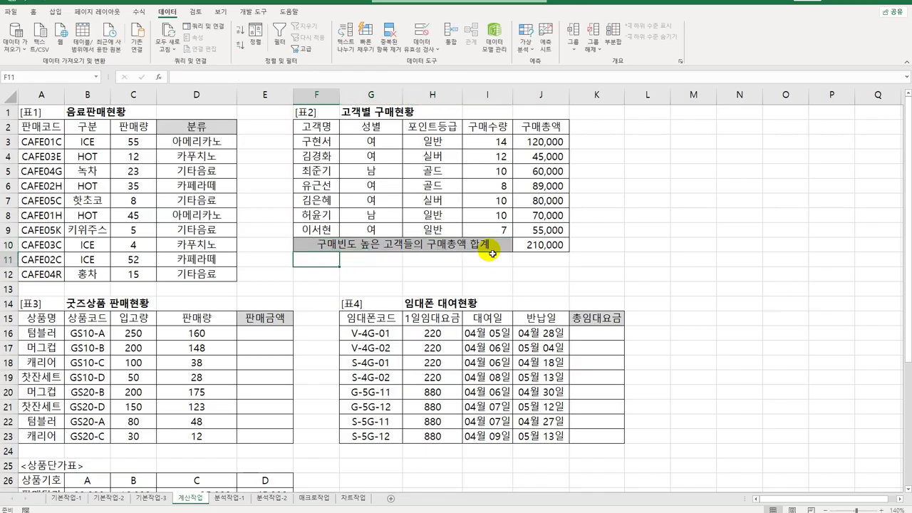
pyautogui.click(541, 247)
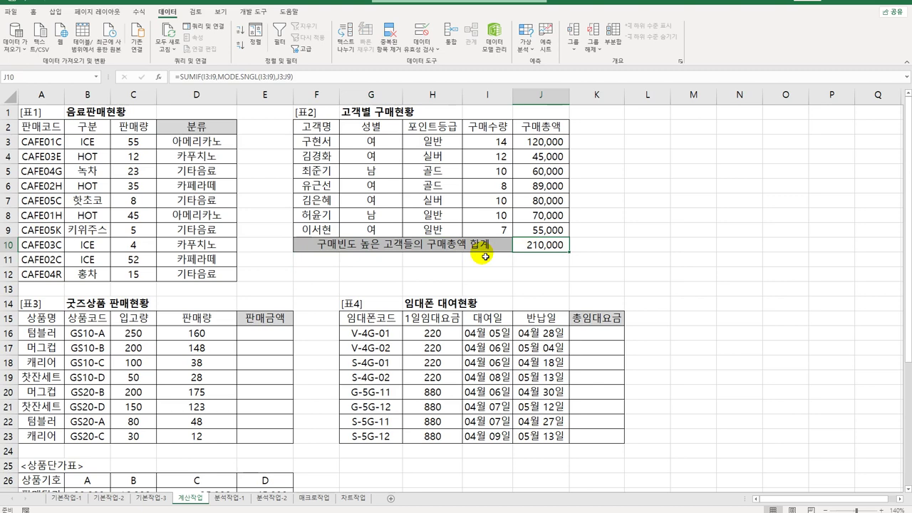
# - In E16 of the 굿즈상품 판매현황 table, enter =RIGHT(B16,1) to extract the product symbol and fill it down to E23
pyautogui.click(282, 336)
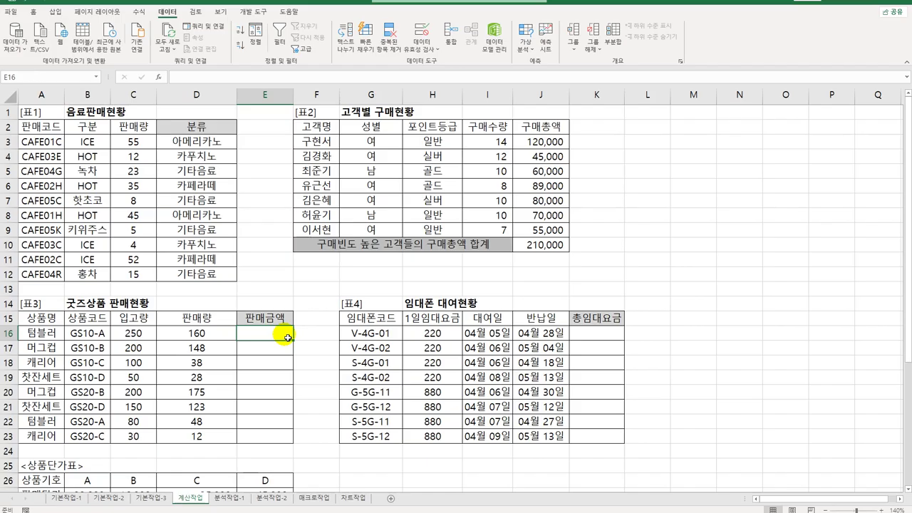
pyautogui.write('=')
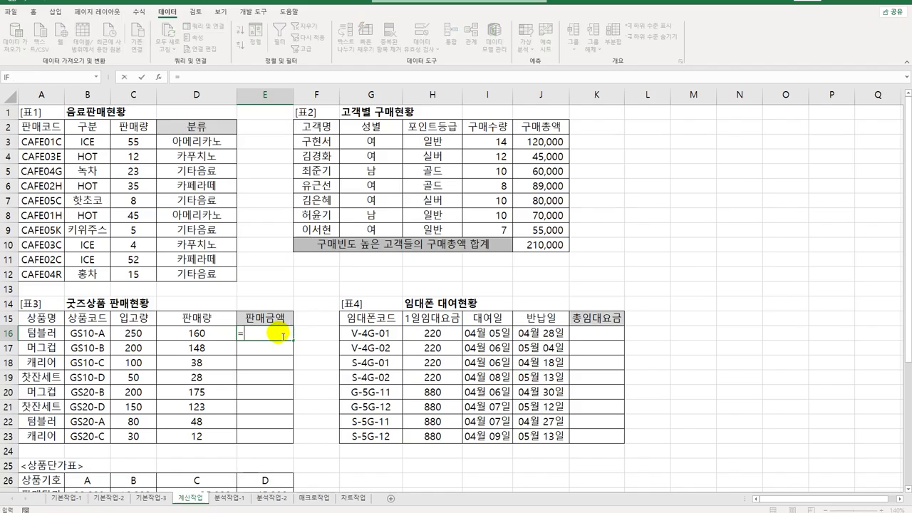
pyautogui.scroll(-3, 271, 340)
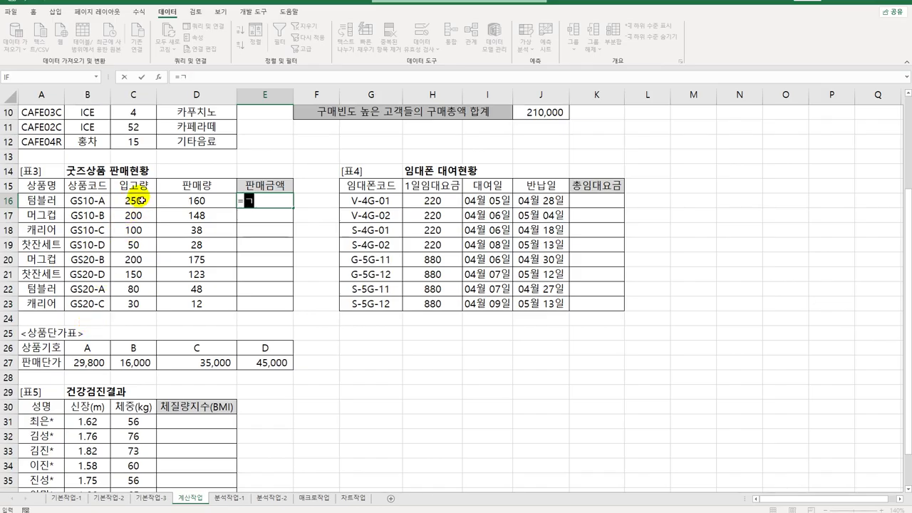
pyautogui.write('ri')
pyautogui.press('Tab')
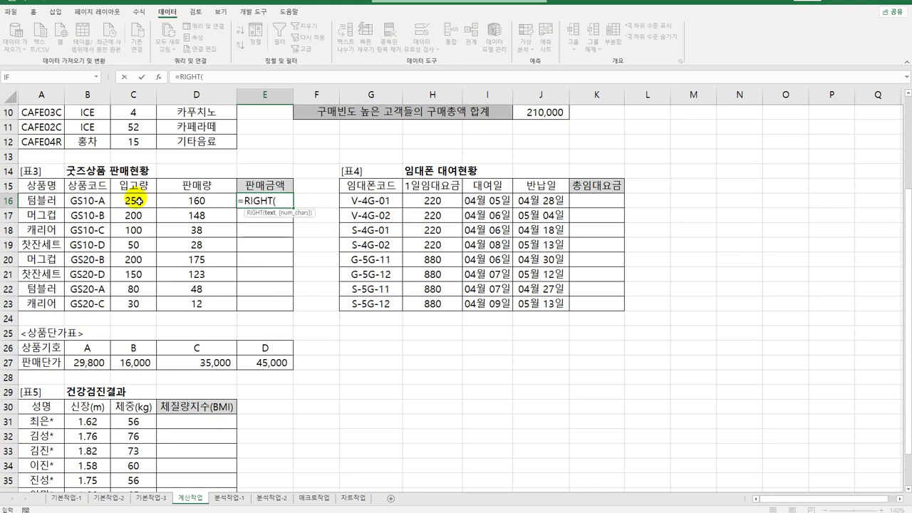
pyautogui.click(106, 204)
pyautogui.write(',1)')
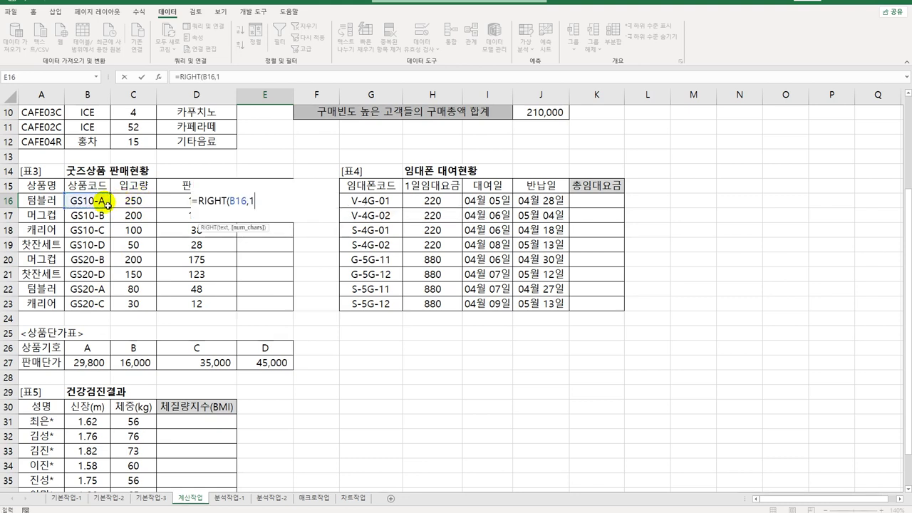
pyautogui.press('Return')
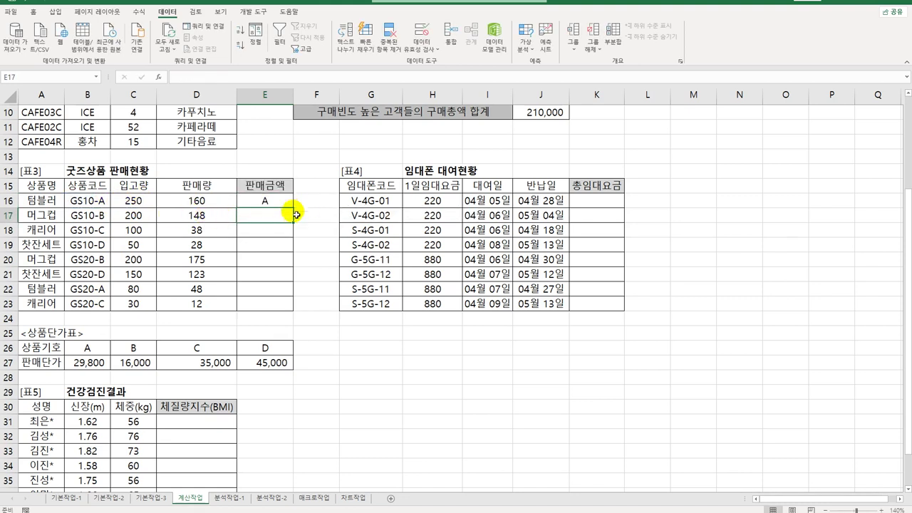
pyautogui.click(288, 202)
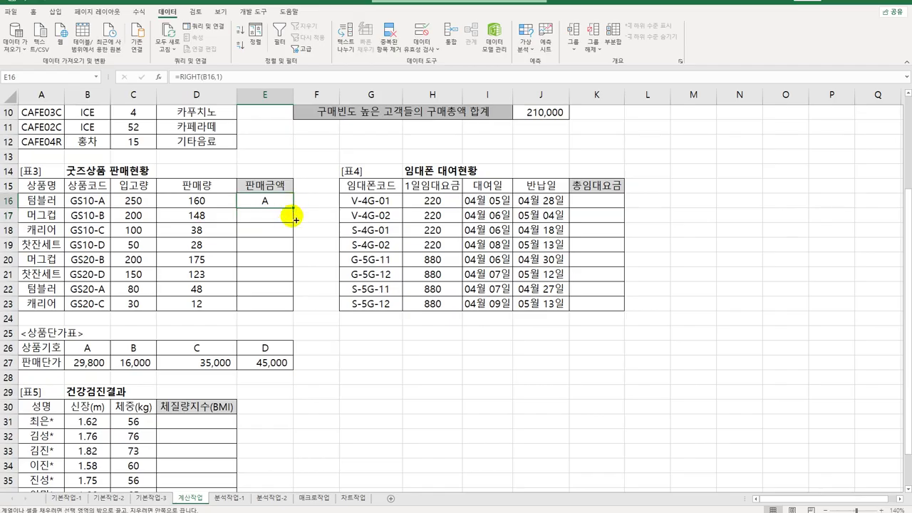
pyautogui.moveTo(294, 214); pyautogui.dragTo(298, 306)
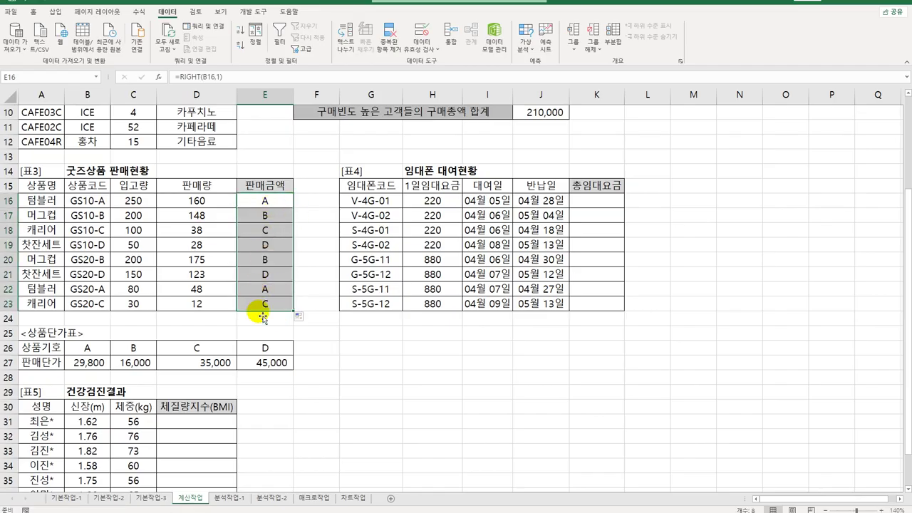
# - Review the 상품단가표 rows, then wrap the RIGHT formula in E16 in HLOOKUP as its lookup value
pyautogui.moveTo(88, 348); pyautogui.dragTo(261, 348)
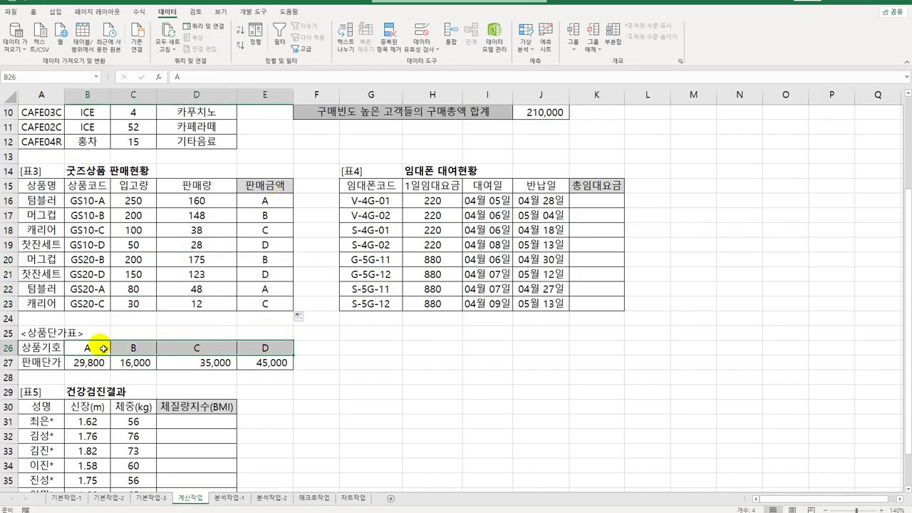
pyautogui.moveTo(89, 349); pyautogui.dragTo(257, 347)
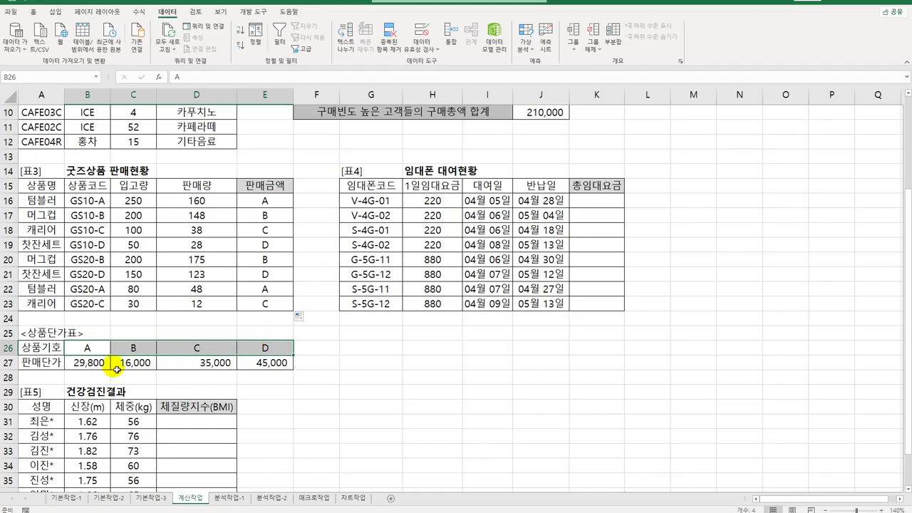
pyautogui.moveTo(100, 364); pyautogui.dragTo(259, 365)
pyautogui.click(289, 205)
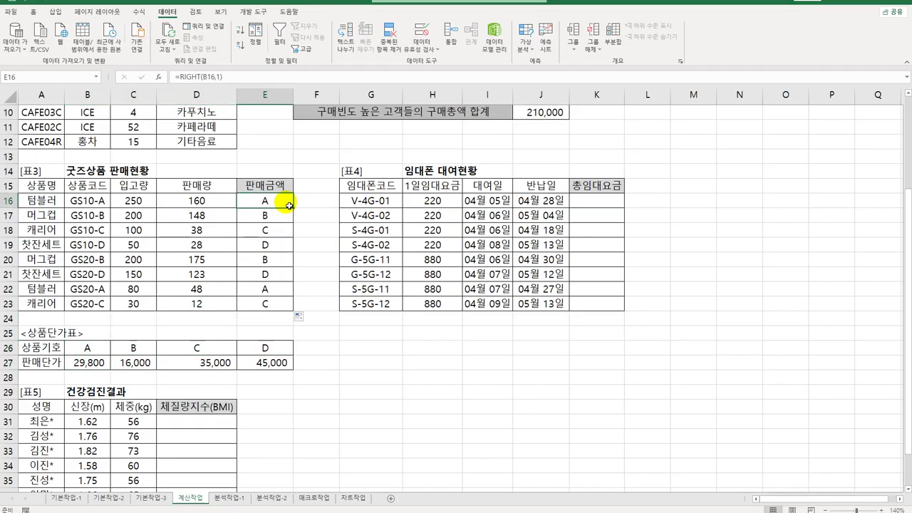
pyautogui.doubleClick(289, 205)
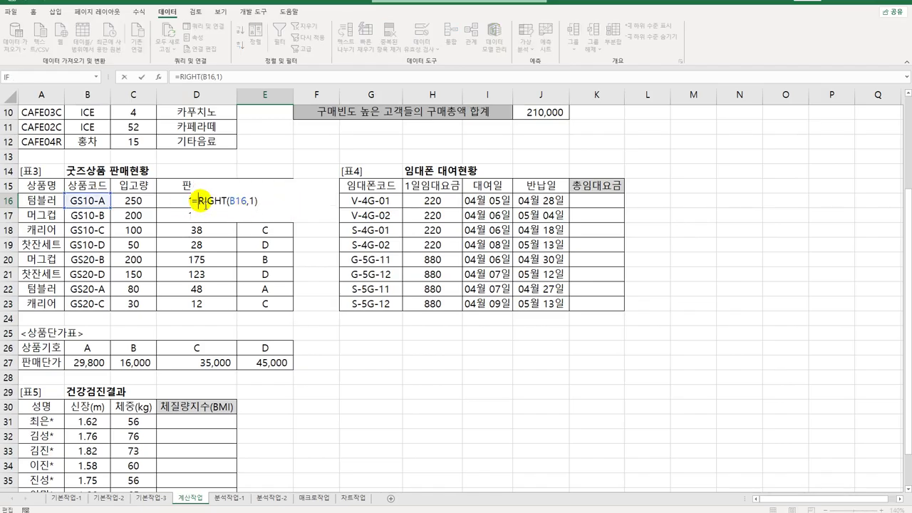
pyautogui.write('hl')
pyautogui.press('Tab')
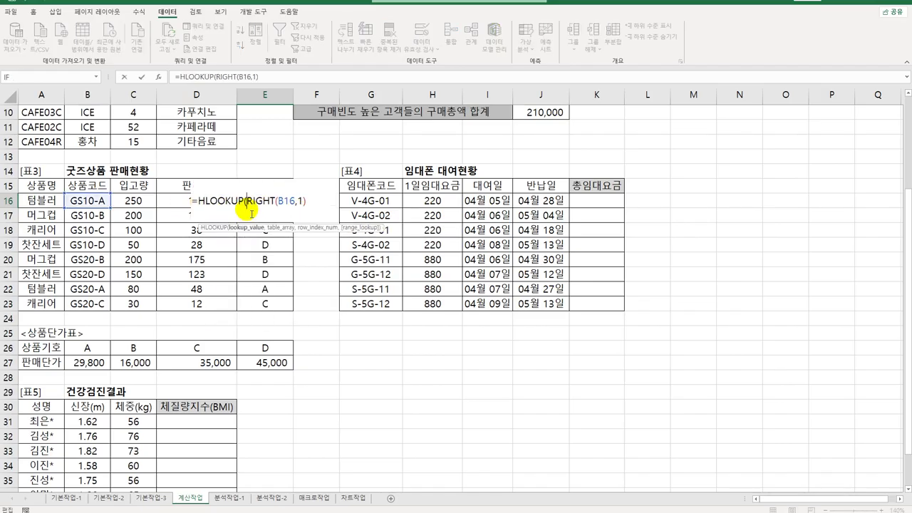
pyautogui.click(318, 205)
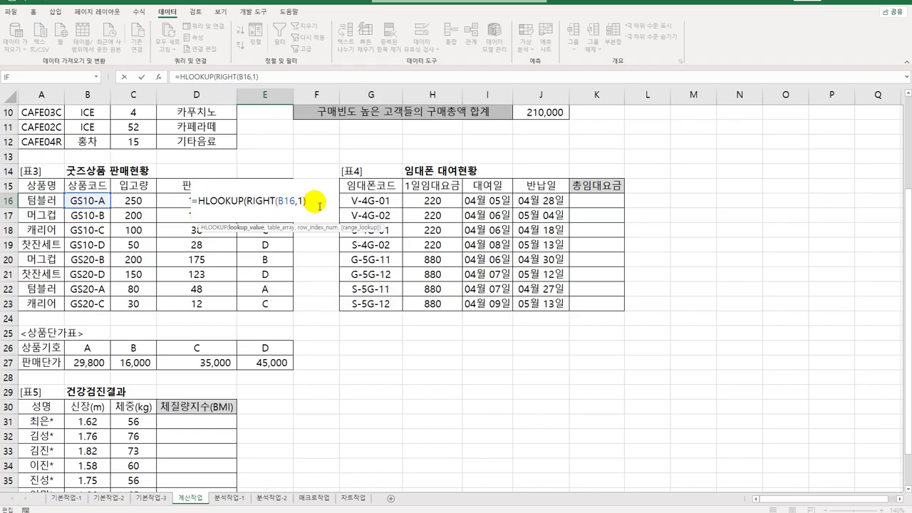
pyautogui.write(',')
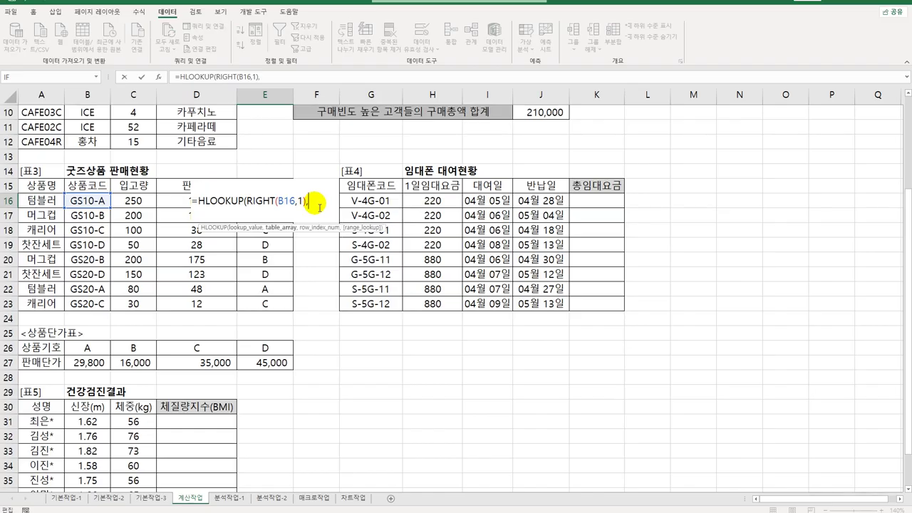
# - Complete the E16 HLOOKUP with the absolute table range $B$26:$E$27, row index 2 and exact match FALSE
pyautogui.moveTo(86, 347); pyautogui.dragTo(265, 363)
pyautogui.press('F4')
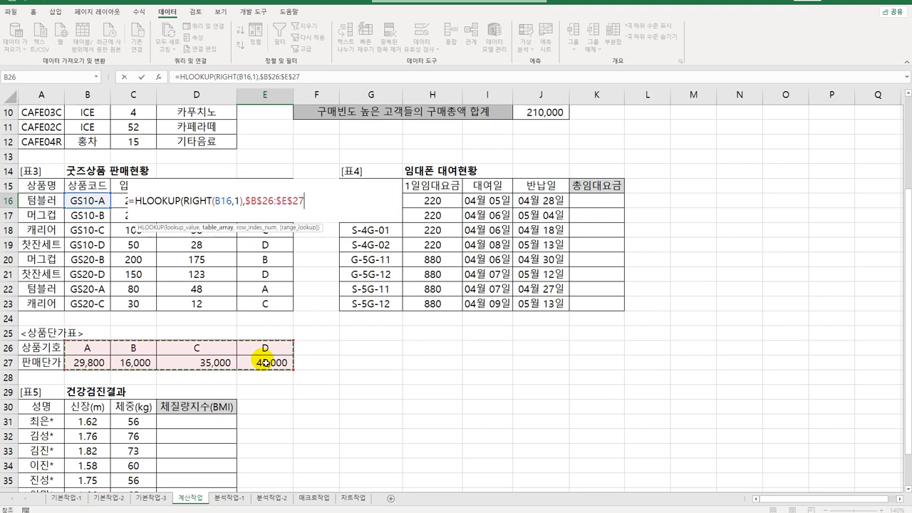
pyautogui.write(',')
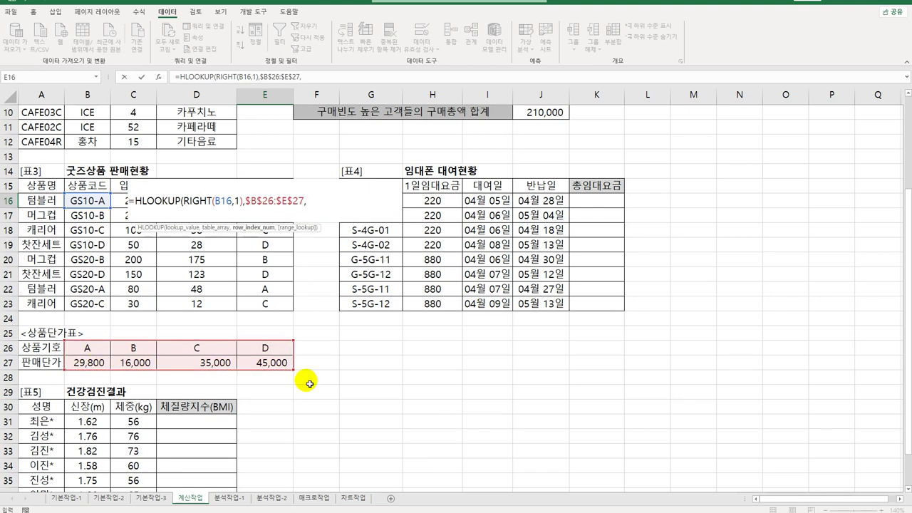
pyautogui.write('2,0')
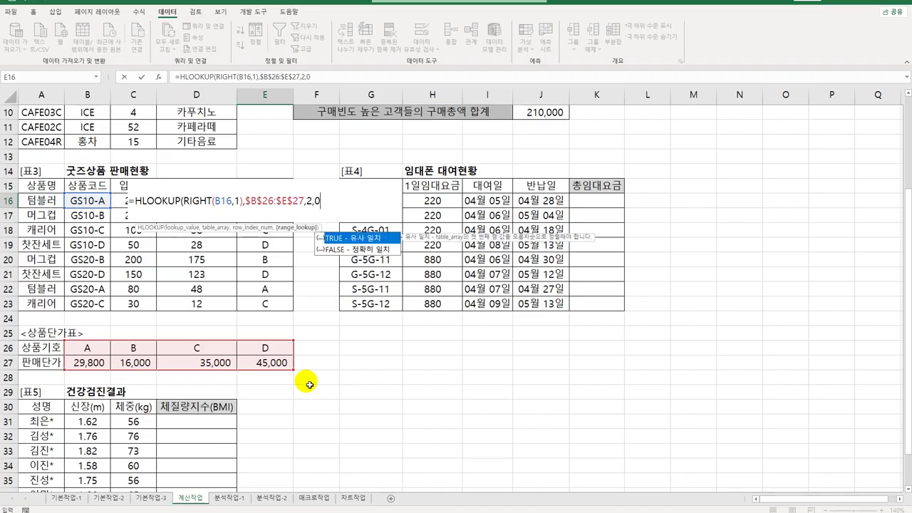
pyautogui.doubleClick(360, 250)
pyautogui.press('Return')
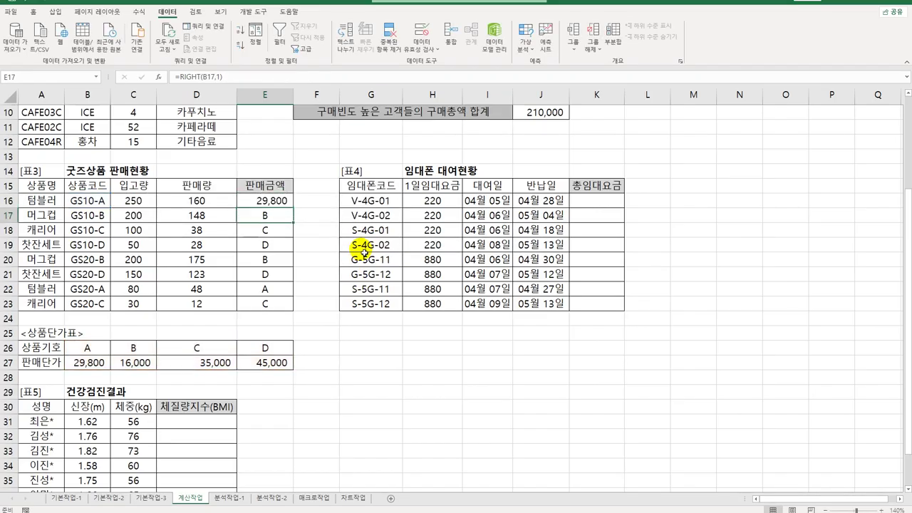
pyautogui.click(266, 201)
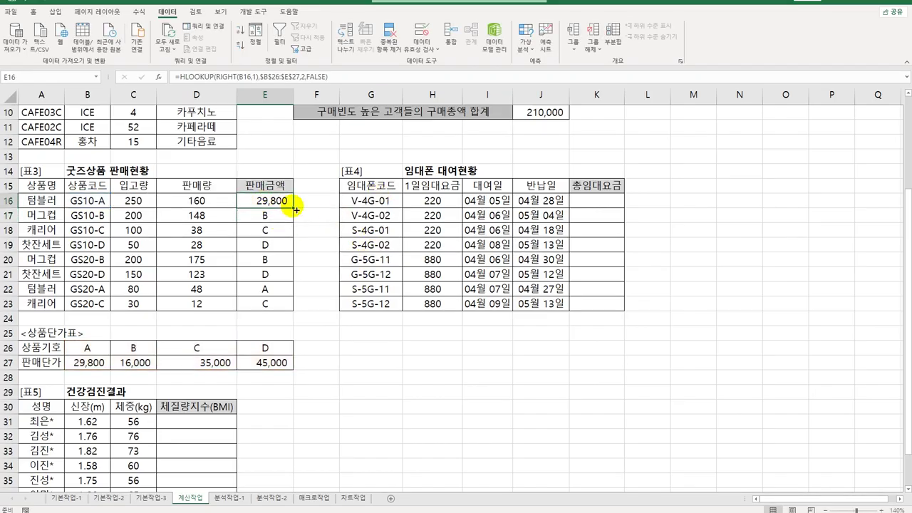
# - Fill the E16 price lookup down to E23, and extend the E16 formula by multiplying it by the 판매량 cell D16
pyautogui.moveTo(293, 207); pyautogui.dragTo(285, 312)
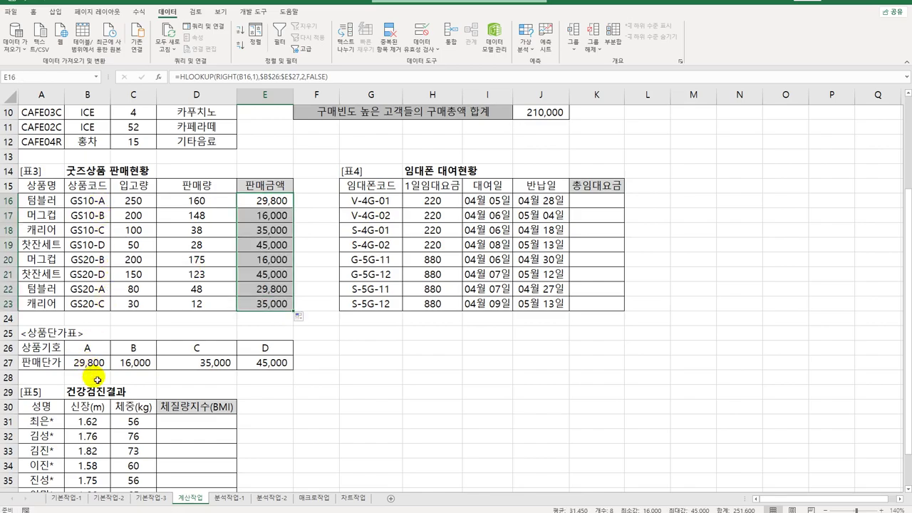
pyautogui.doubleClick(275, 202)
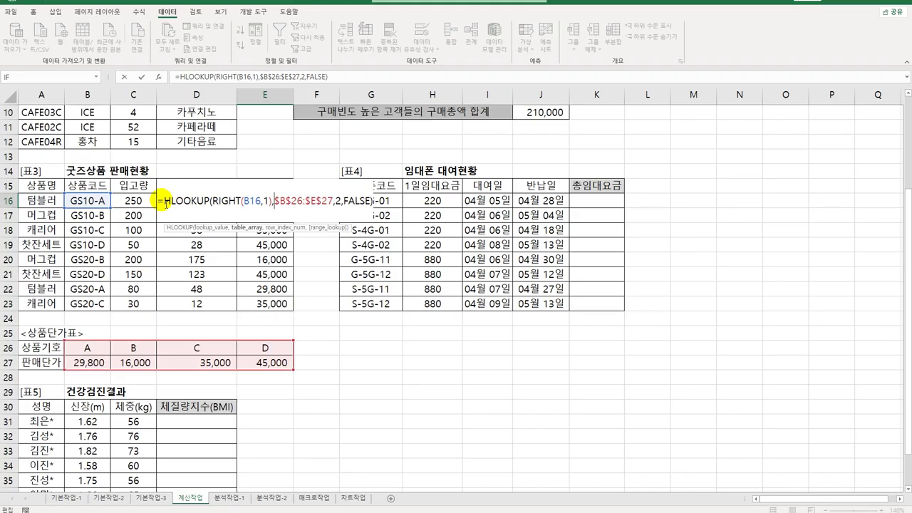
pyautogui.click(164, 202)
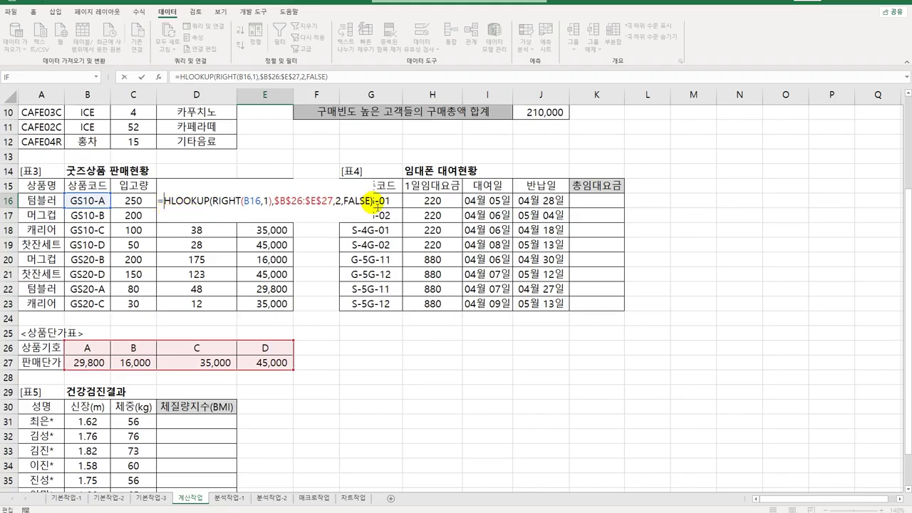
pyautogui.click(373, 203)
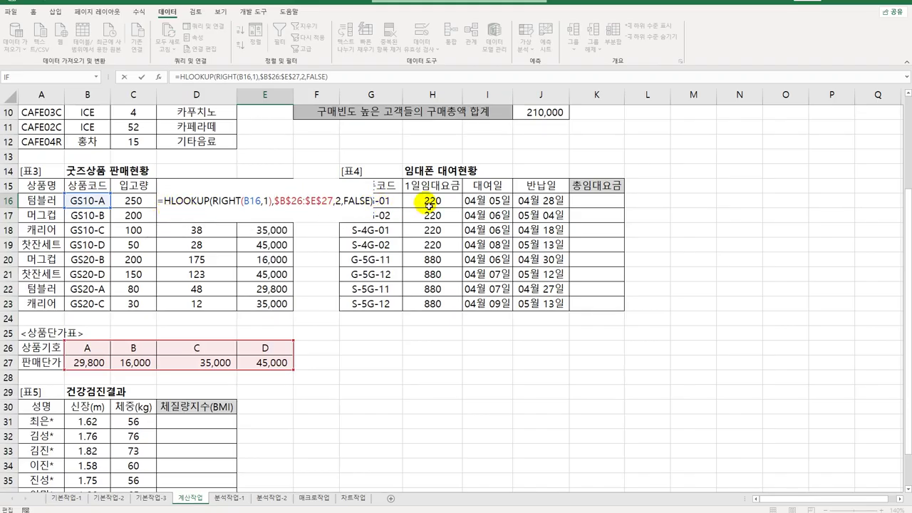
pyautogui.write('*')
pyautogui.press('Left')
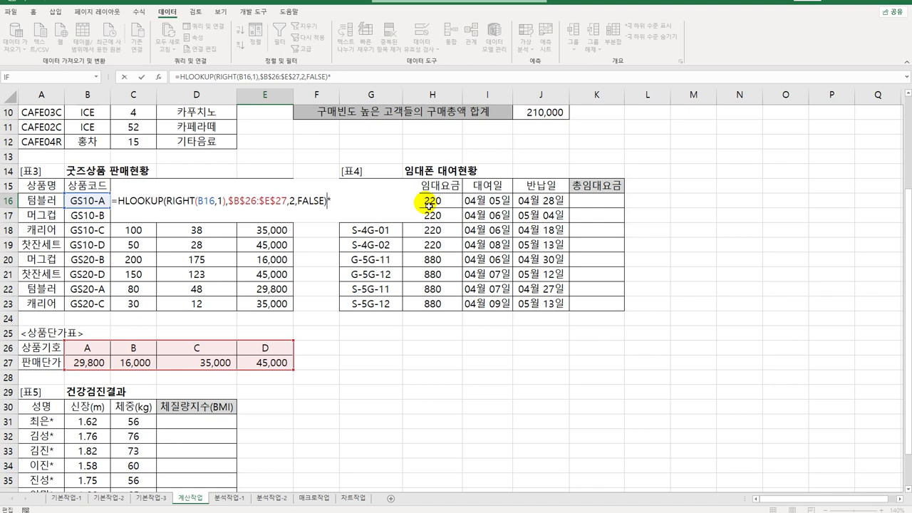
pyautogui.press('Right')
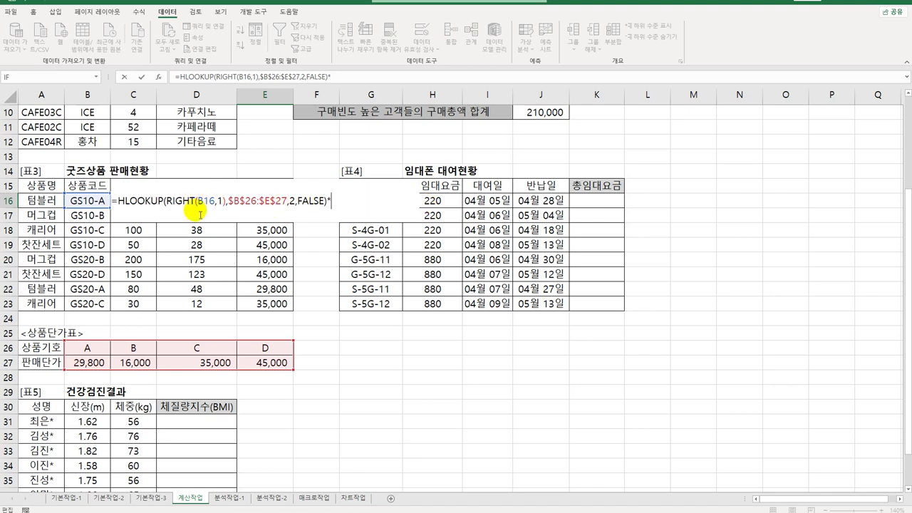
pyautogui.click(232, 237)
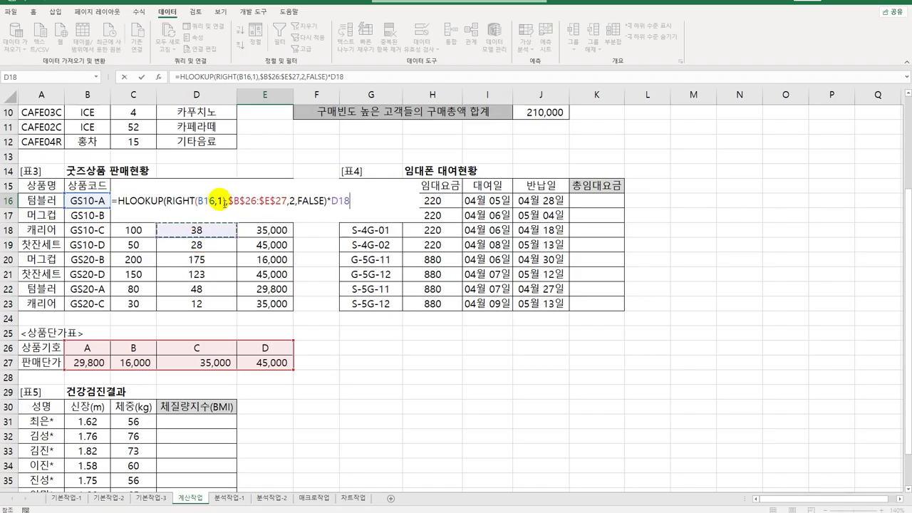
pyautogui.press('Up')
pyautogui.press('Up')
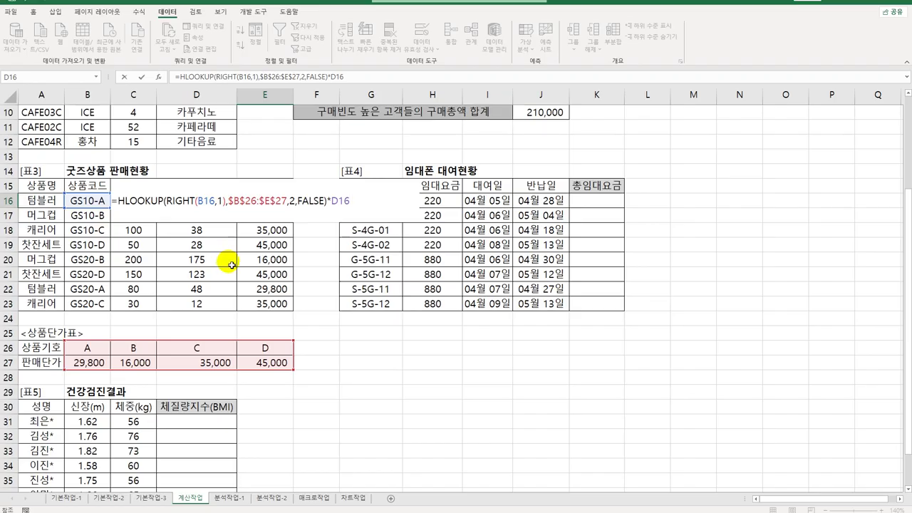
pyautogui.press('Return')
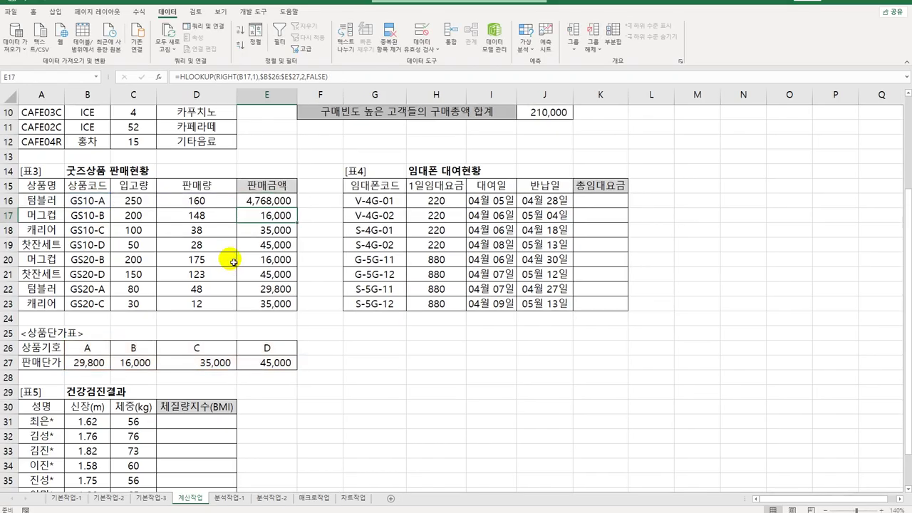
# - Fill the multiplied 판매금액 formula from E16 down to E23
pyautogui.click(274, 201)
pyautogui.moveTo(297, 208); pyautogui.dragTo(300, 311)
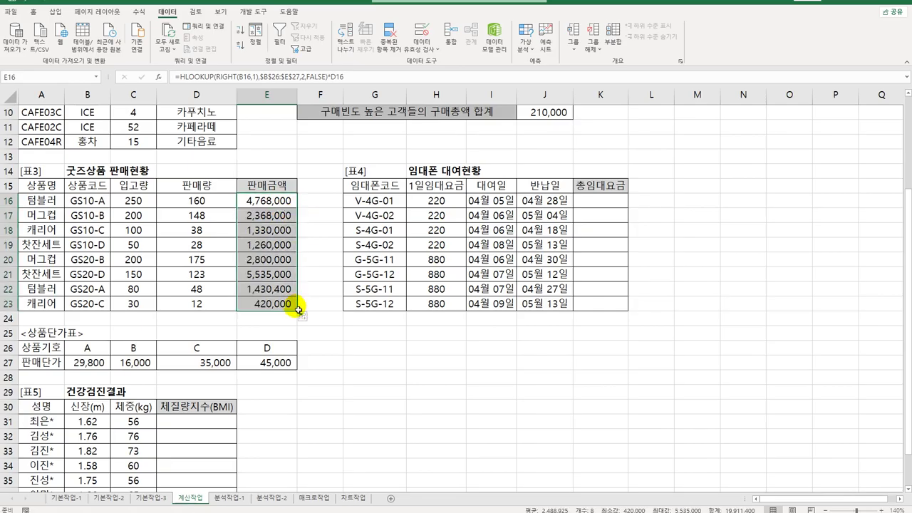
# - In K16 of the 임대폰 대여현황 table, enter =DAYS(J16,I16) to count the days between 대여일 and 반납일
pyautogui.click(595, 205)
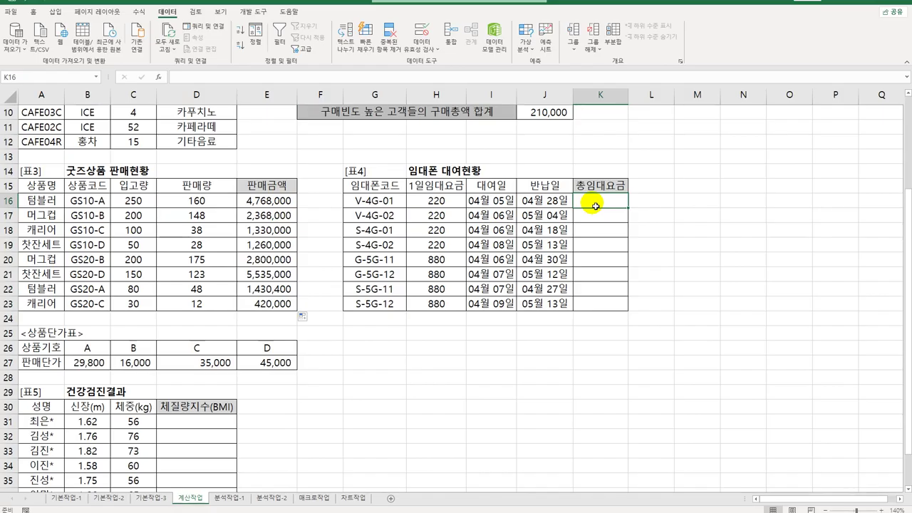
pyautogui.click(539, 188)
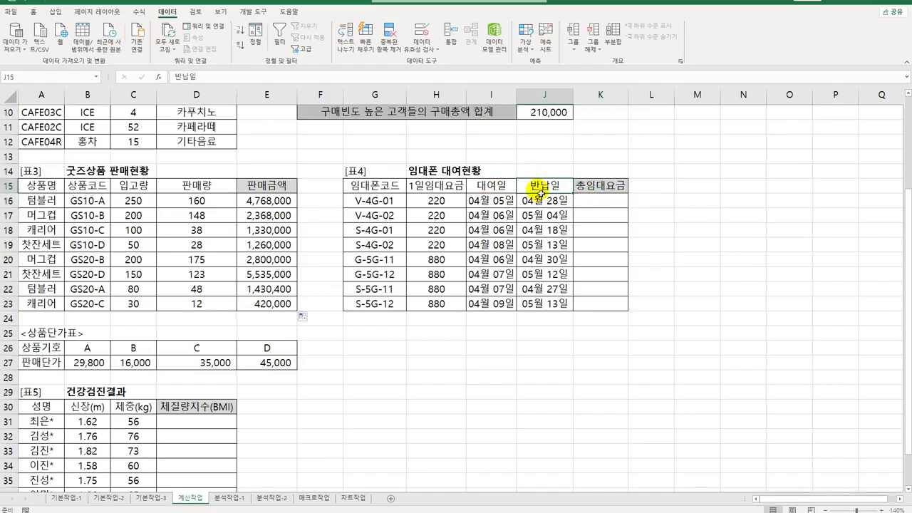
pyautogui.click(499, 188)
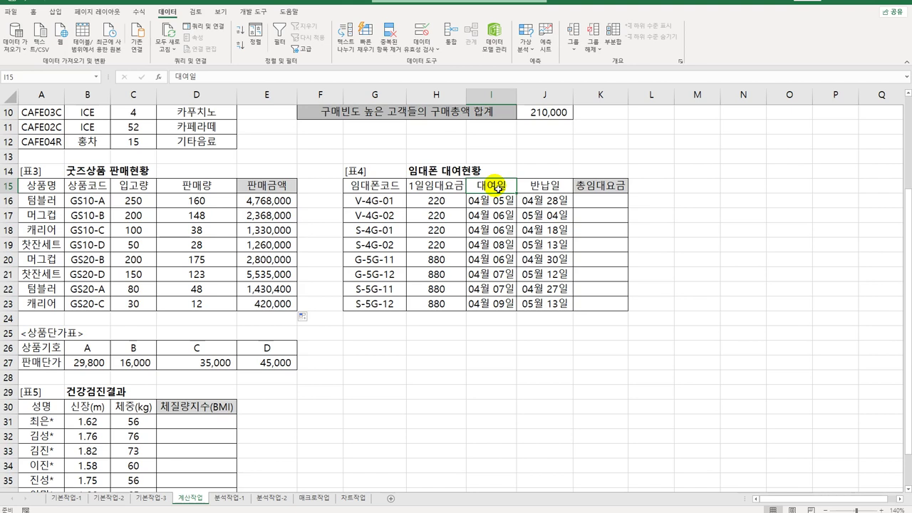
pyautogui.click(603, 207)
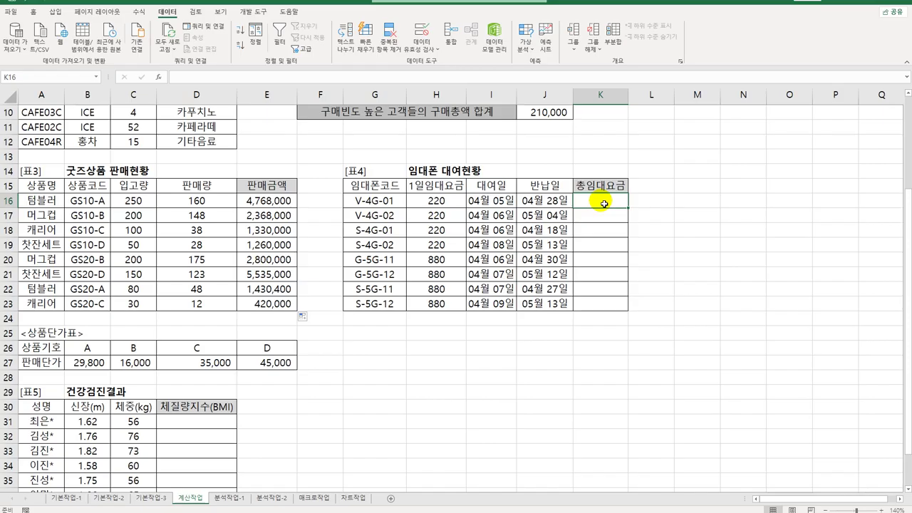
pyautogui.write('=')
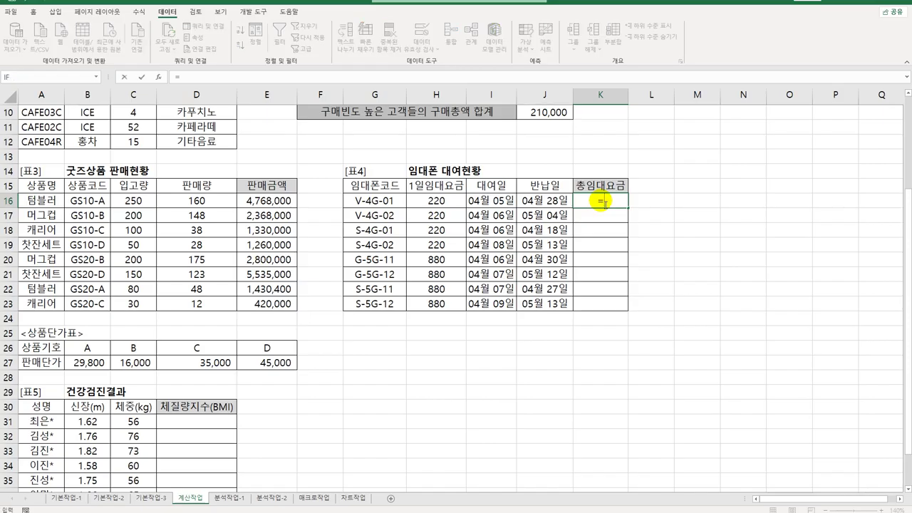
pyautogui.write('days')
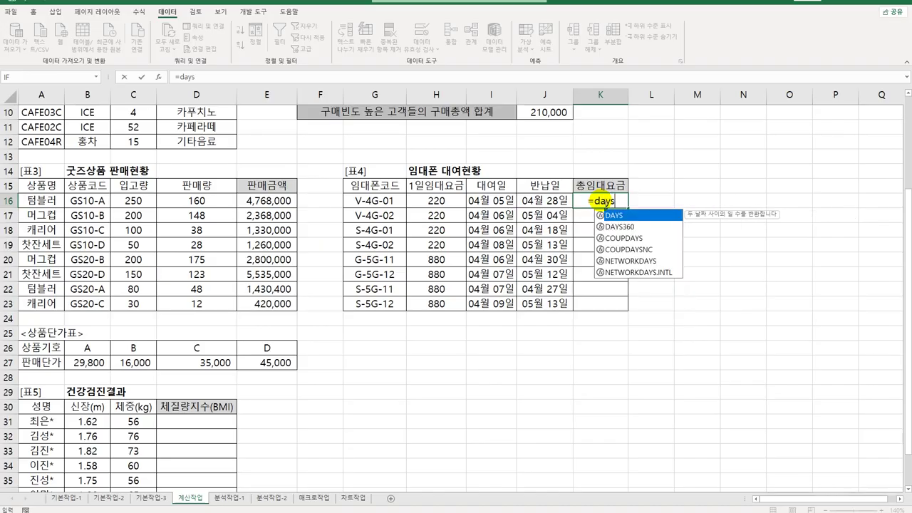
pyautogui.press('Tab')
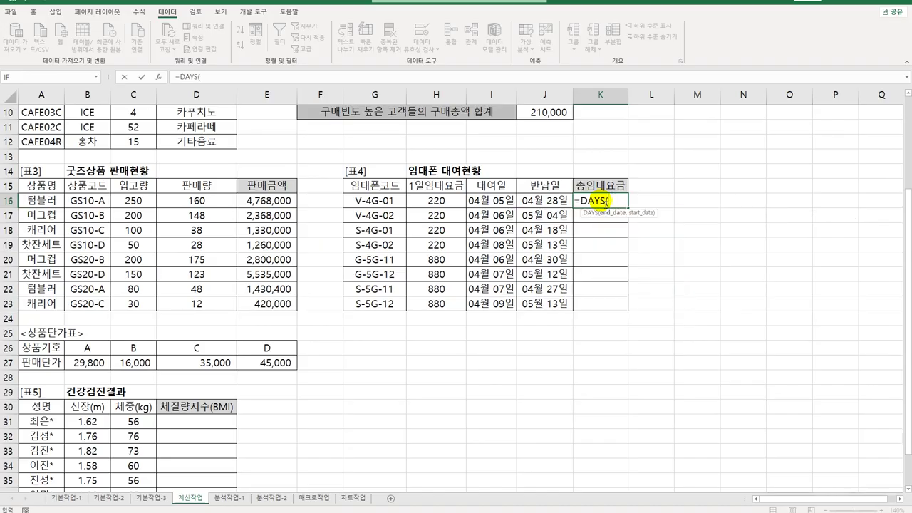
pyautogui.click(556, 202)
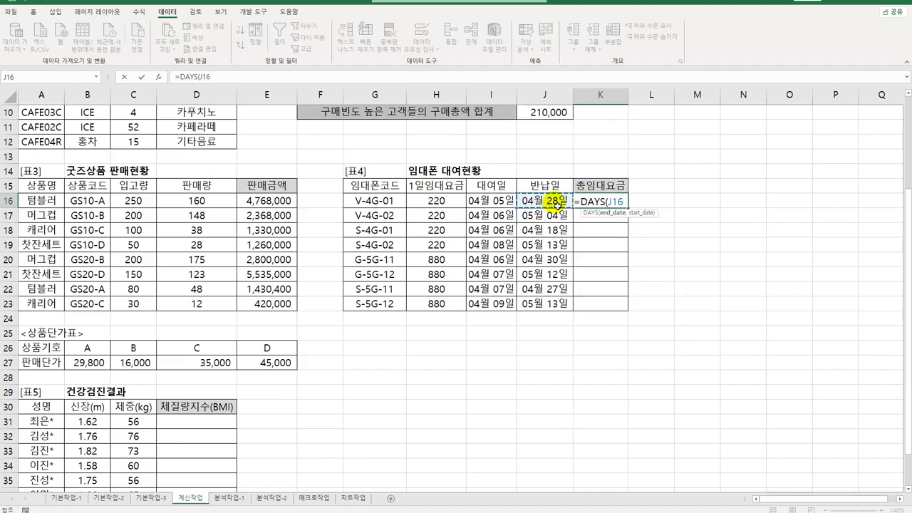
pyautogui.write(',')
pyautogui.click(492, 201)
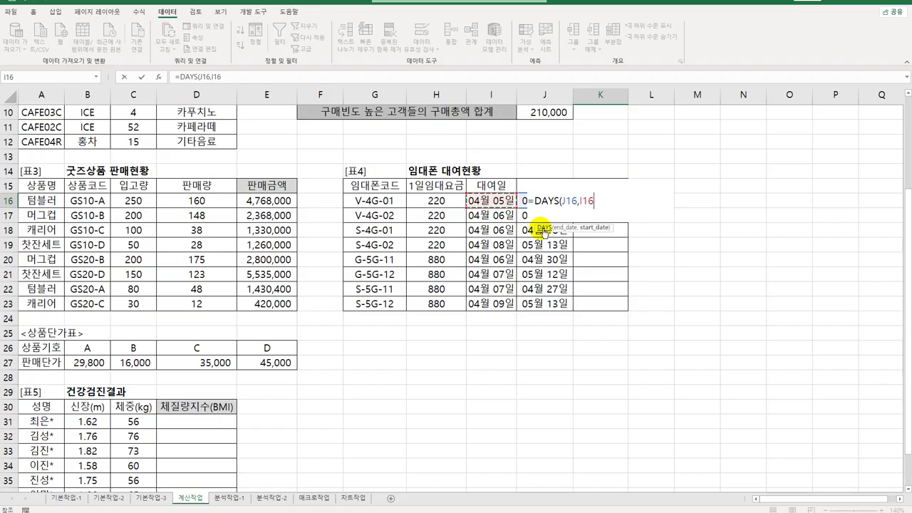
pyautogui.write(')')
pyautogui.press('Return')
pyautogui.press('Up')
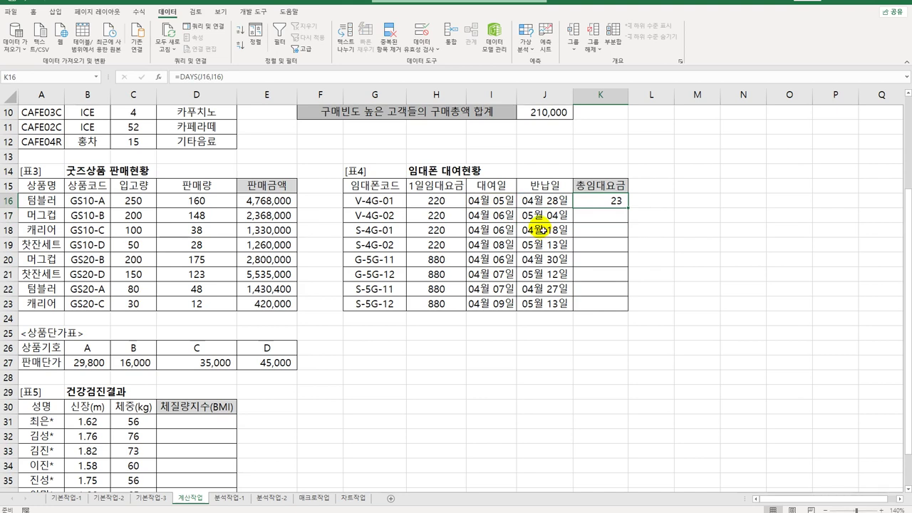
# - Multiply the K16 DAYS formula by the 1일임대요금 cell H16 and fill the 총임대요금 column down to K23
pyautogui.doubleClick(626, 201)
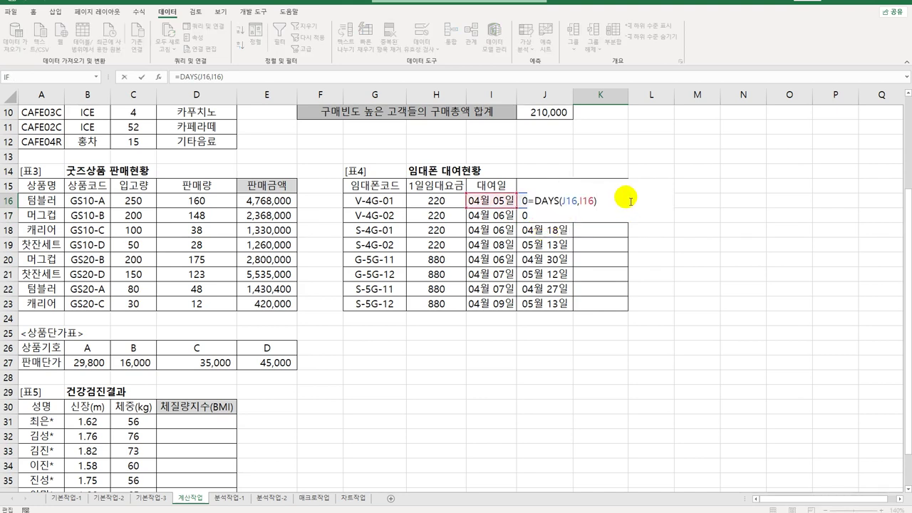
pyautogui.write('*')
pyautogui.click(439, 200)
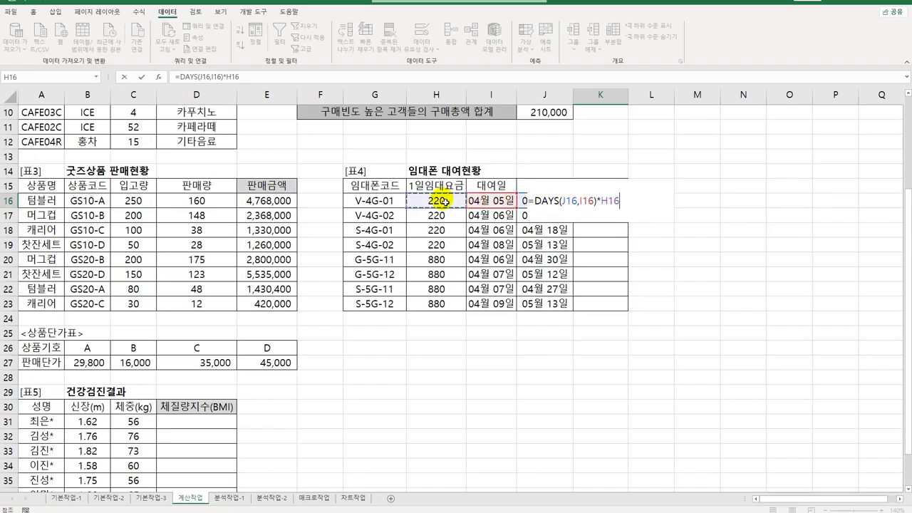
pyautogui.press('Return')
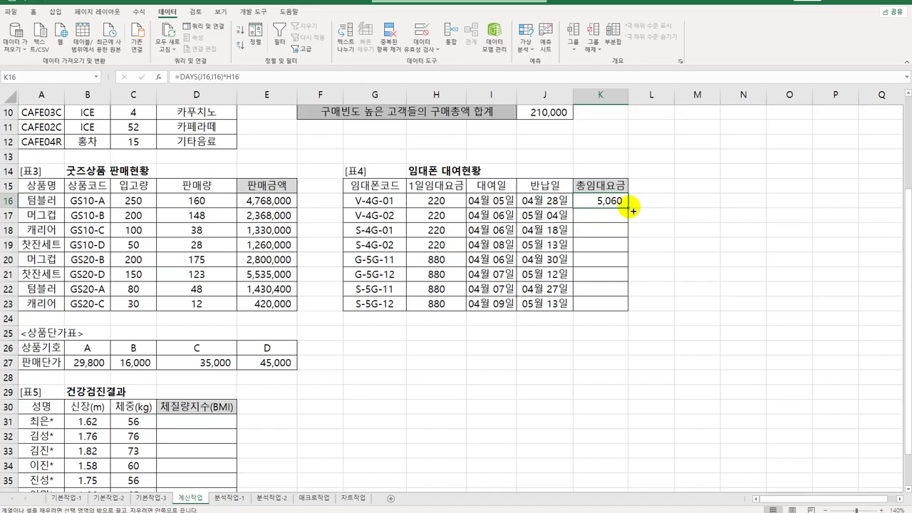
pyautogui.doubleClick(629, 209)
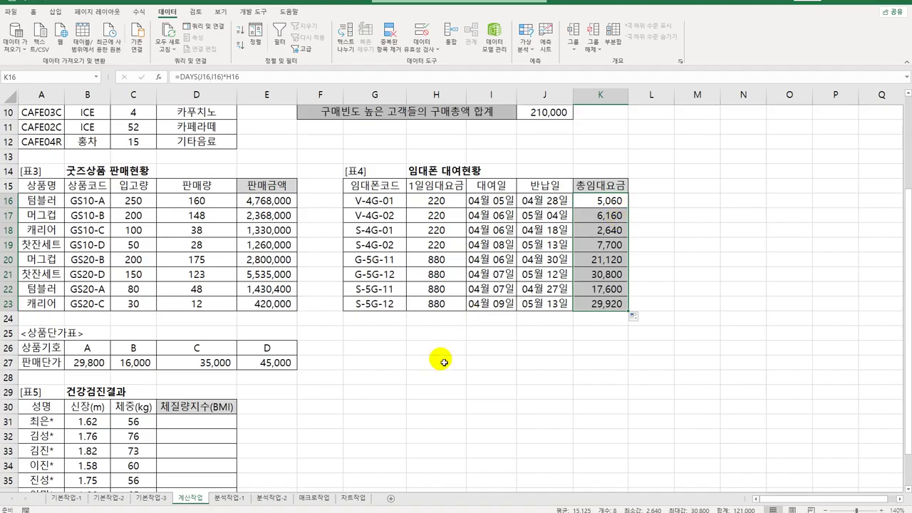
# - In D31 of the 건강검진결과 table, enter =C31/POWER(B31,2) and fill the 체질량지수(BMI) column down to D38
pyautogui.click(205, 423)
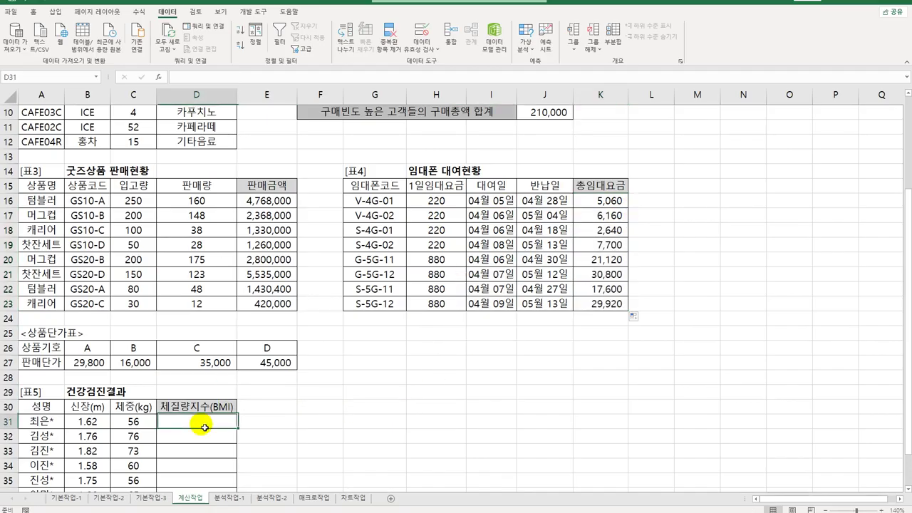
pyautogui.scroll(-3, 211, 421)
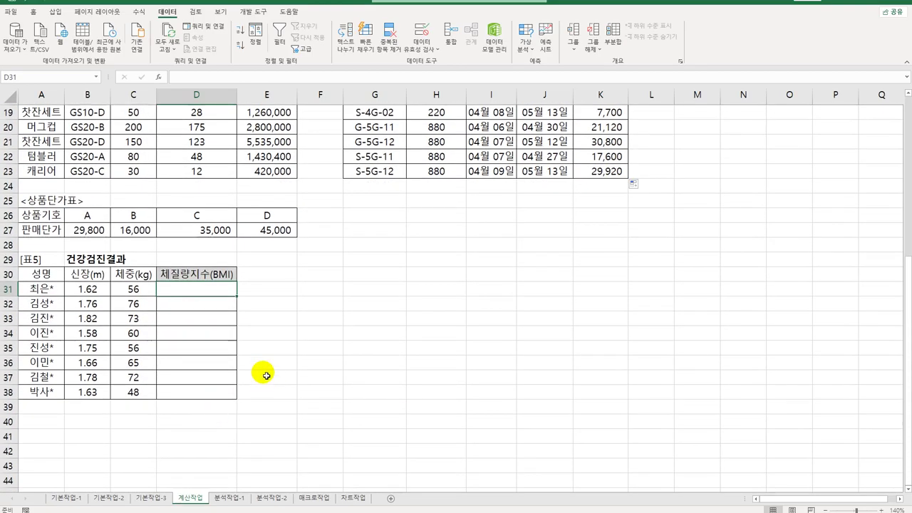
pyautogui.click(136, 291)
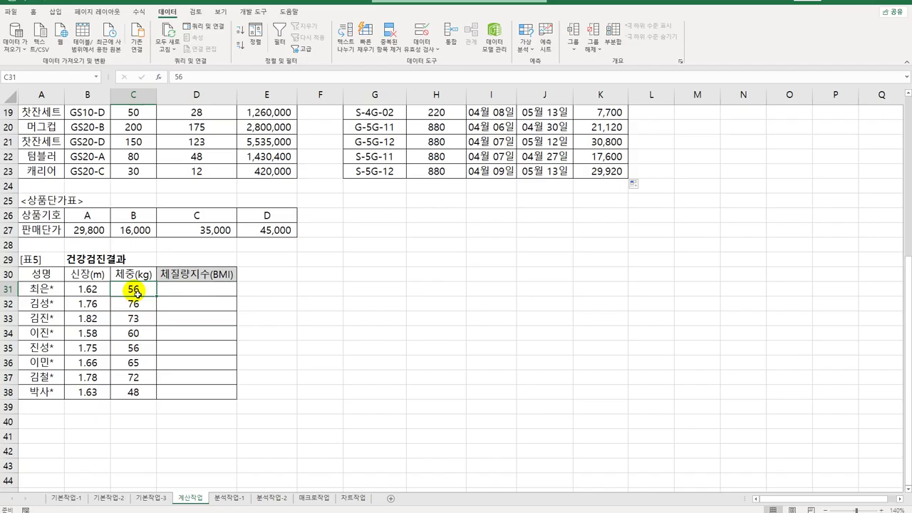
pyautogui.click(184, 296)
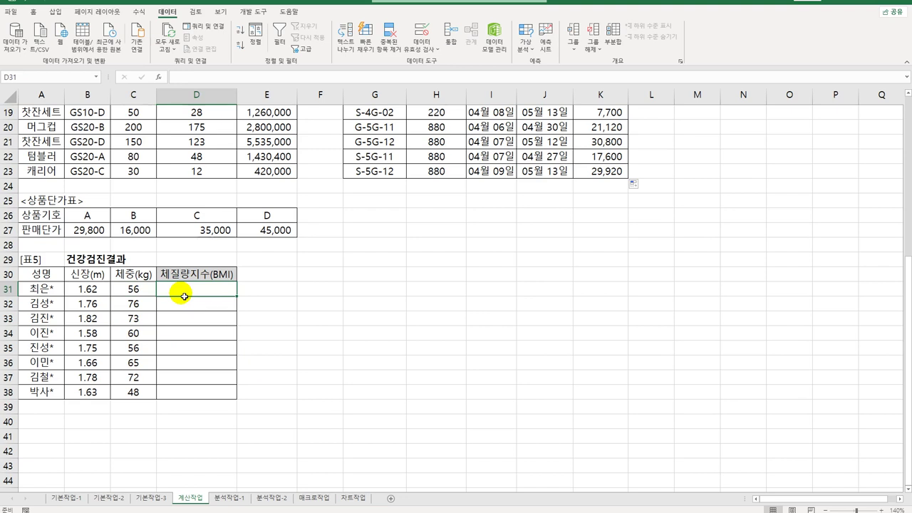
pyautogui.write('=')
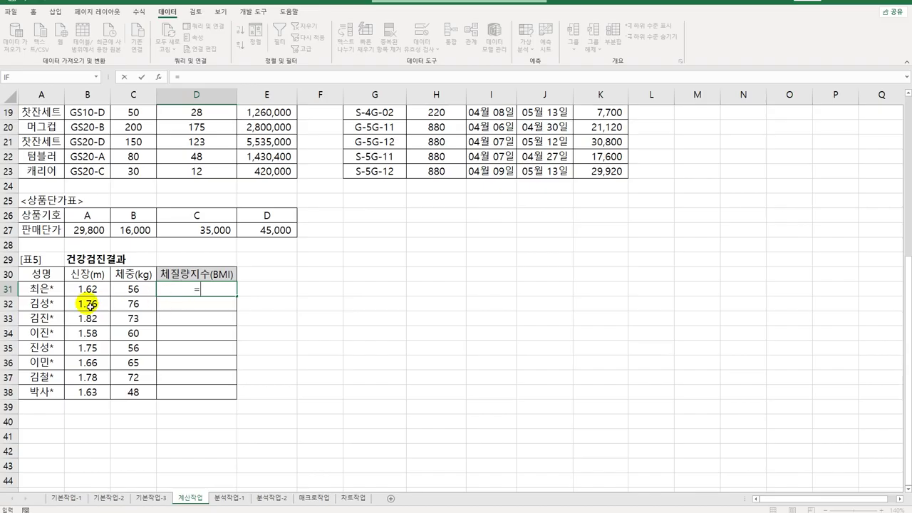
pyautogui.click(127, 294)
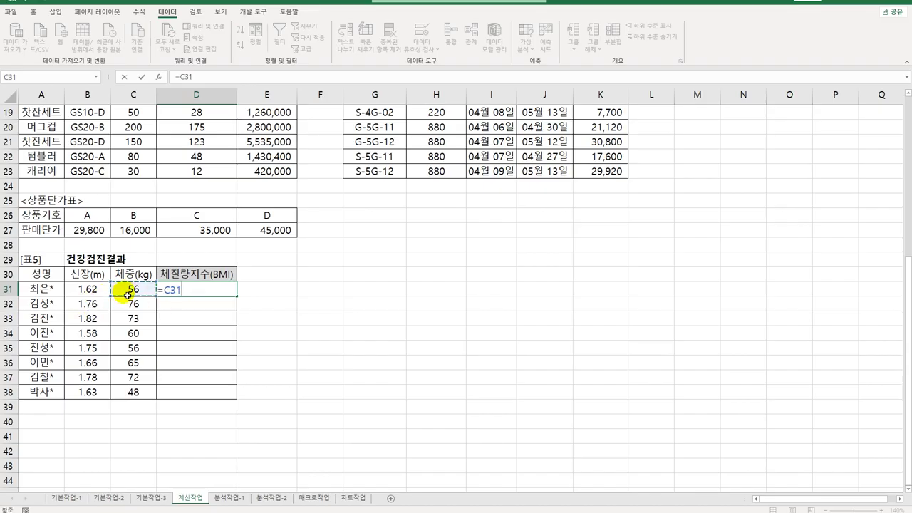
pyautogui.write('/')
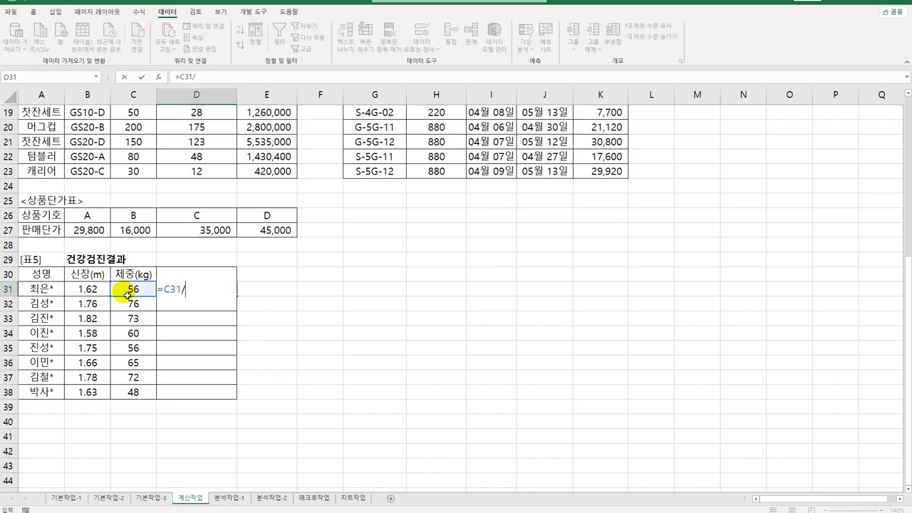
pyautogui.write('po')
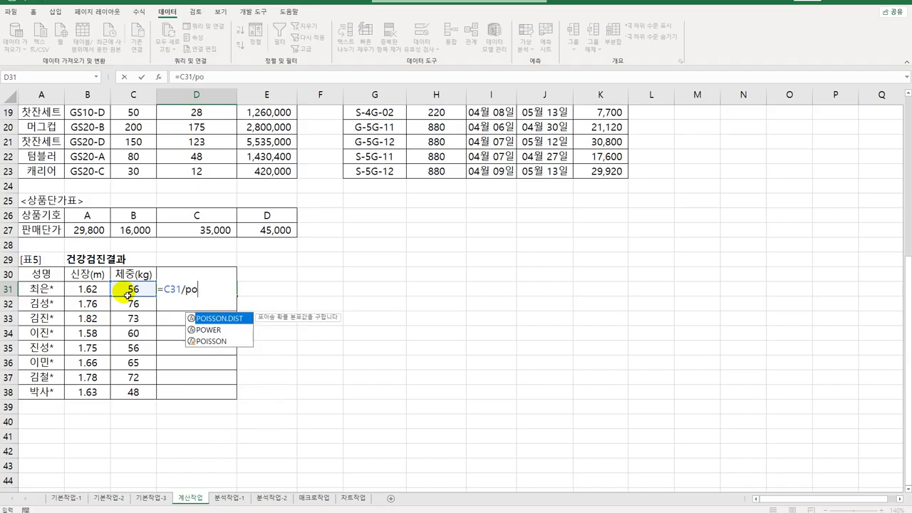
pyautogui.press('Down')
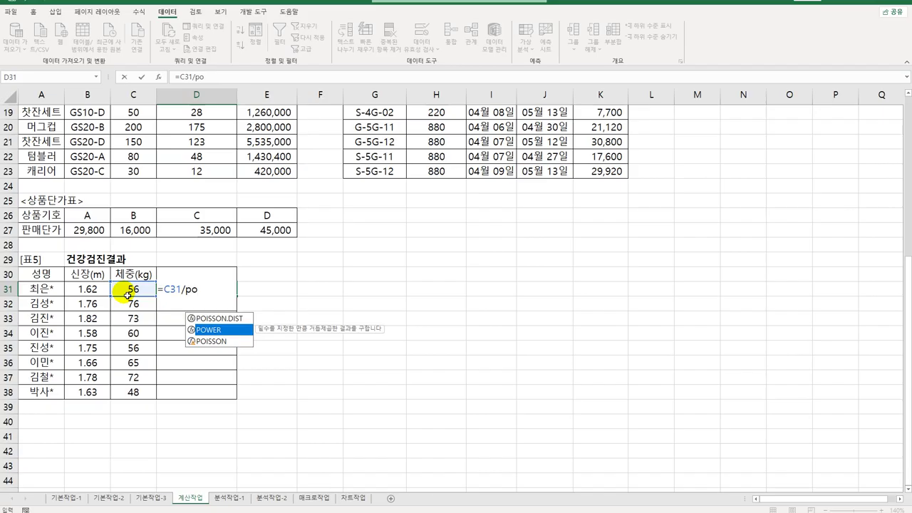
pyautogui.doubleClick(222, 334)
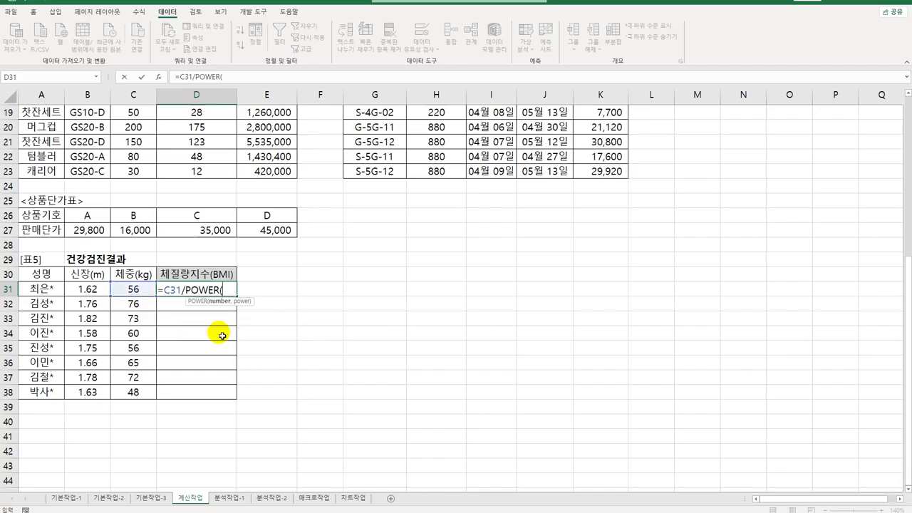
pyautogui.click(105, 290)
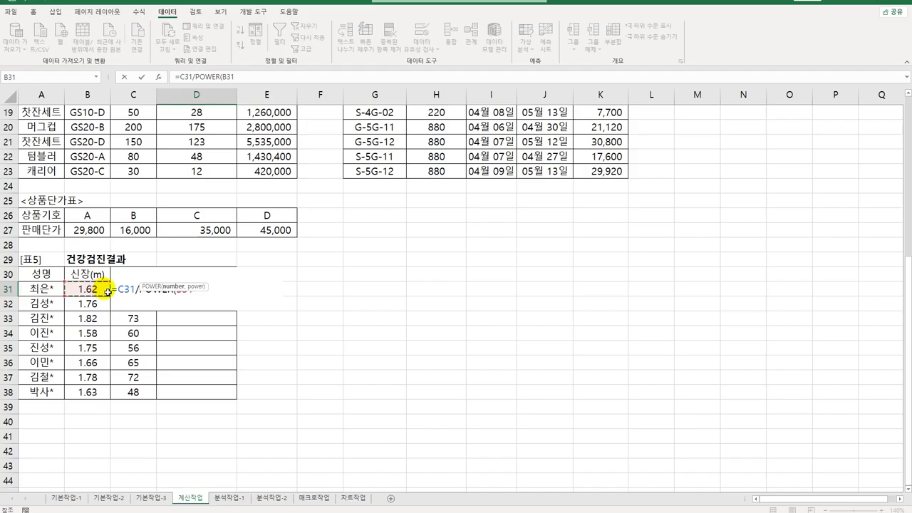
pyautogui.write(',')
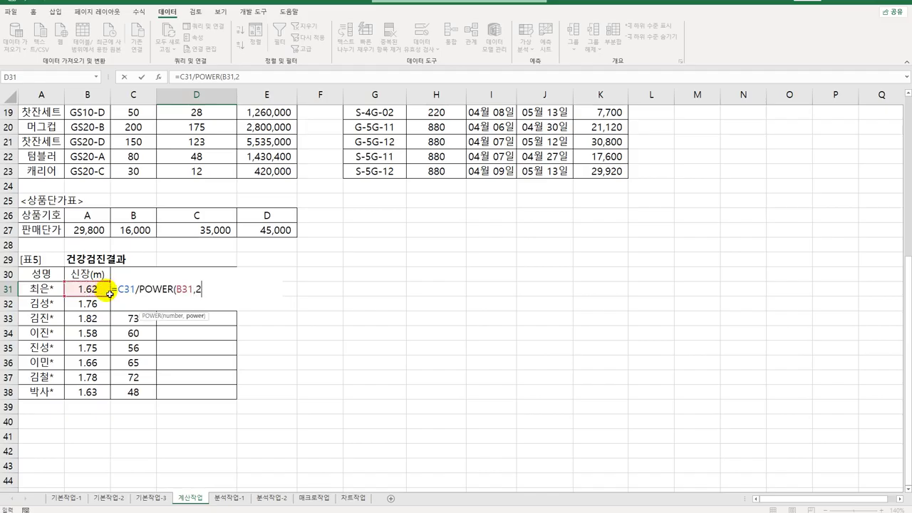
pyautogui.write('2)')
pyautogui.hotkey('ctrl', 'Return')
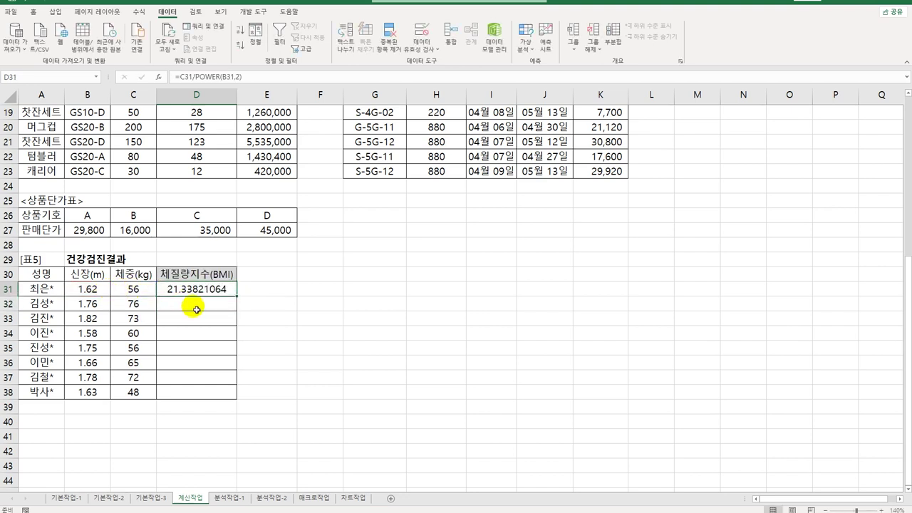
pyautogui.moveTo(237, 296); pyautogui.dragTo(227, 397)
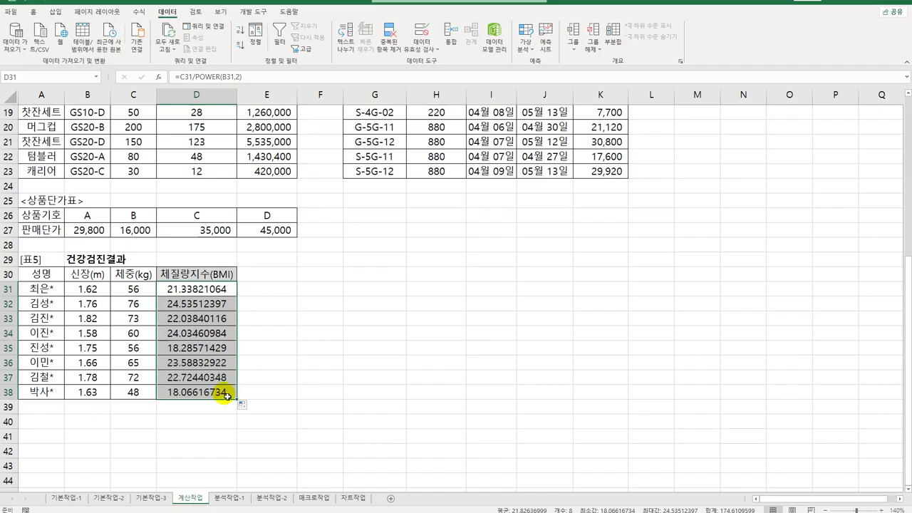
# - Wrap the D31 BMI calculation in an IF that returns "저체중" when the value is below 19
pyautogui.doubleClick(201, 289)
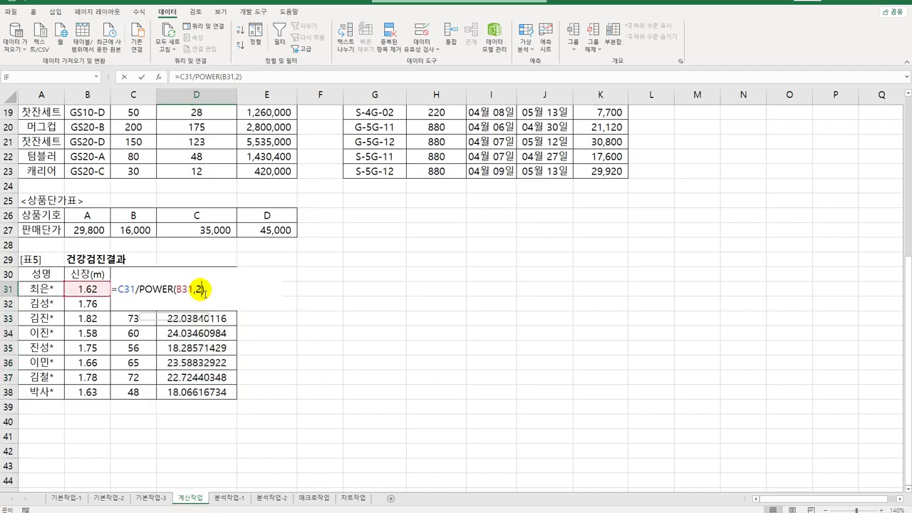
pyautogui.click(118, 289)
pyautogui.write('I')
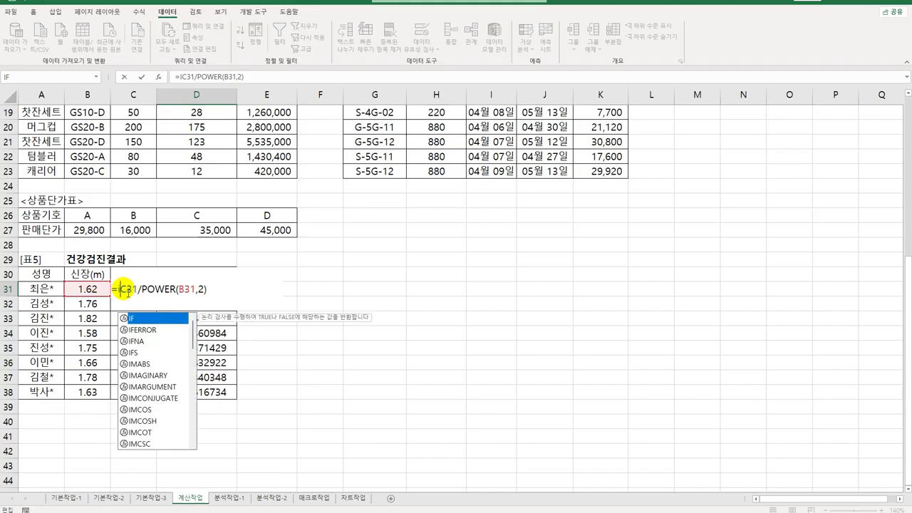
pyautogui.write('F(')
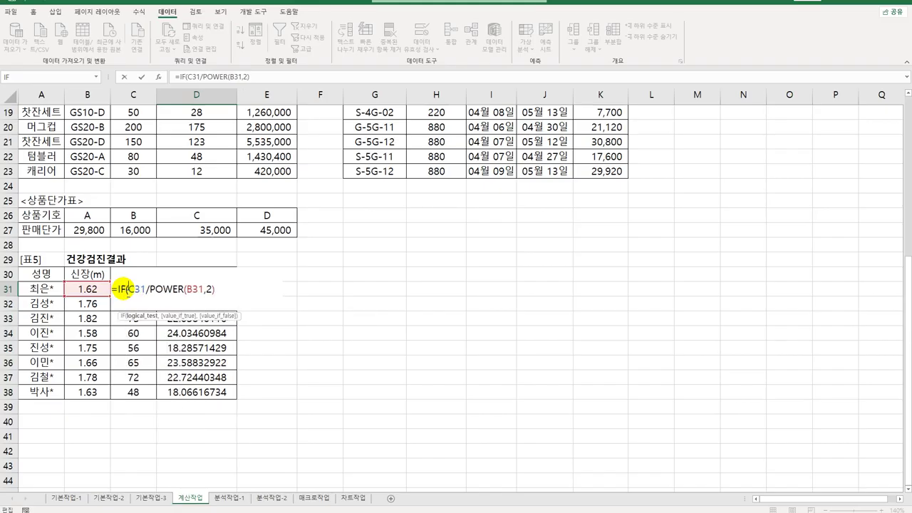
pyautogui.write('<19,"')
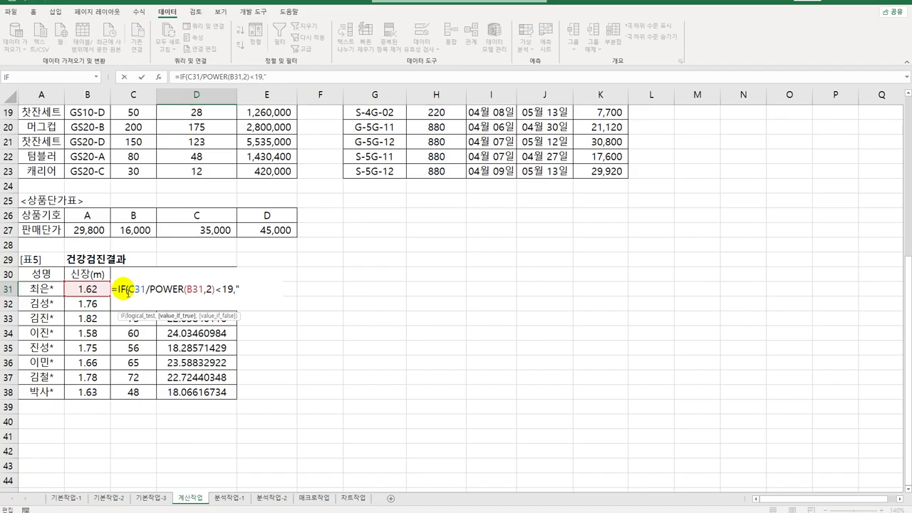
pyautogui.write('저체주ㅇ",')
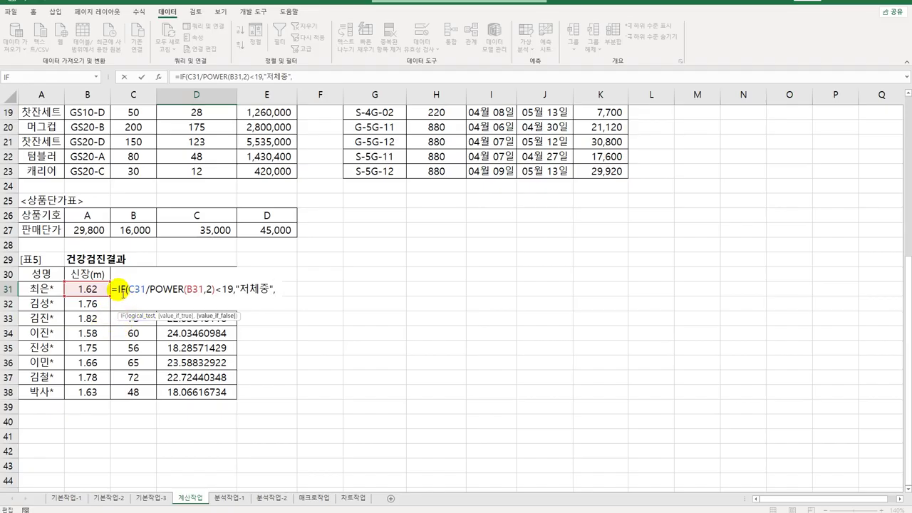
# - Duplicate the IF expression as a nested false branch in D31, with the threshold <23 and the result "정상"
pyautogui.moveTo(121, 292); pyautogui.dragTo(281, 300)
pyautogui.hotkey('ctrl', 'c')
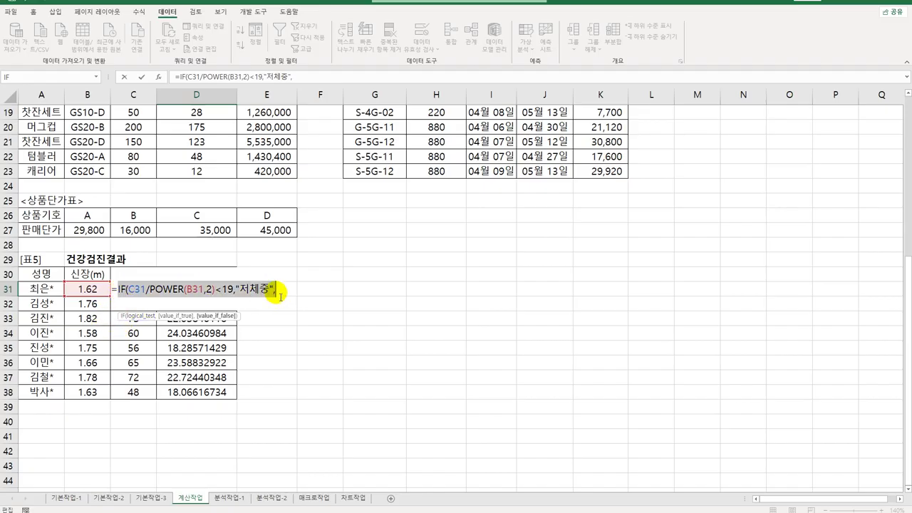
pyautogui.click(282, 301)
pyautogui.hotkey('ctrl', 'v')
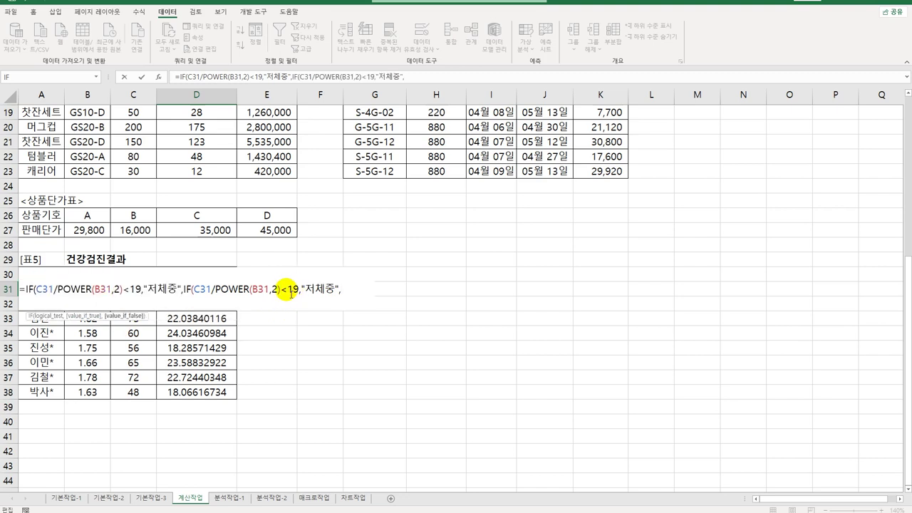
pyautogui.doubleClick(297, 290)
pyautogui.write('23')
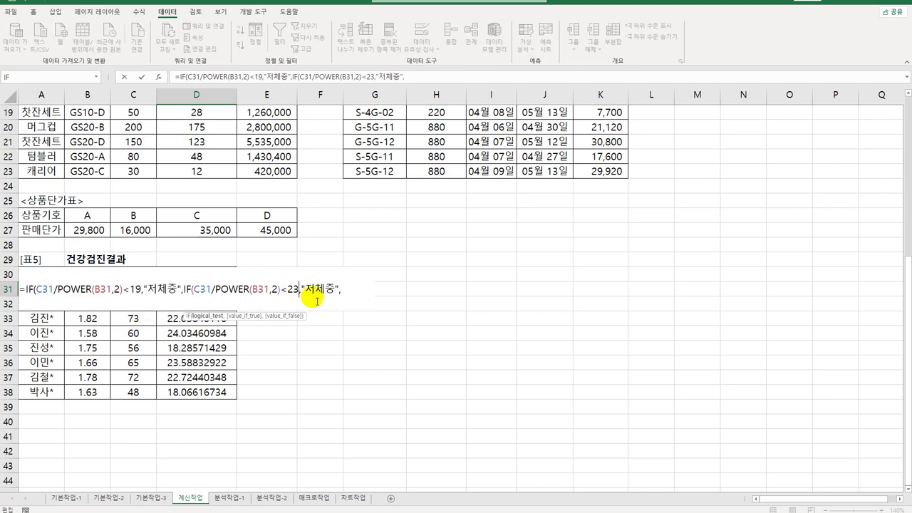
pyautogui.doubleClick(314, 290)
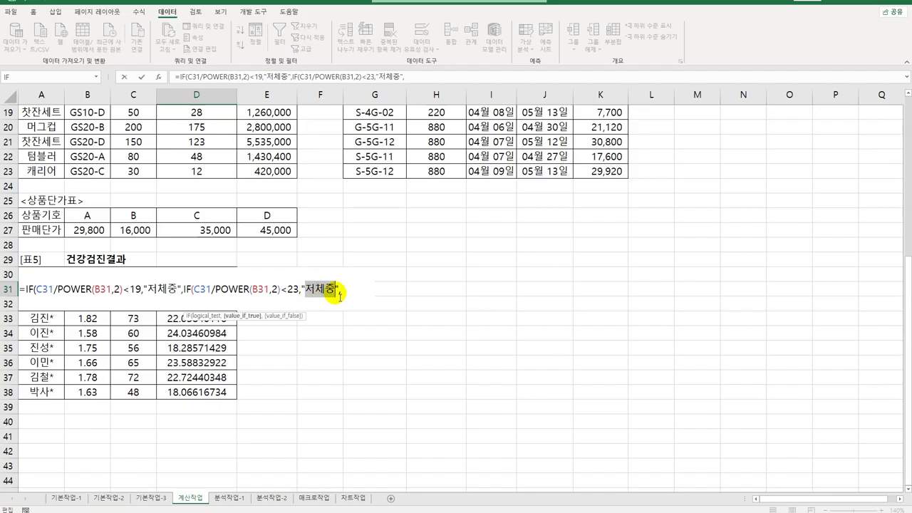
pyautogui.write('정상')
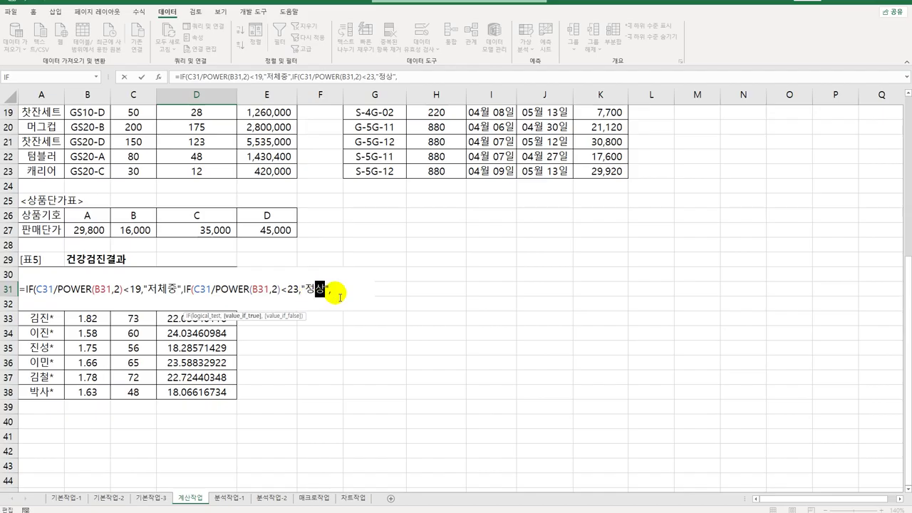
# - Finish the nested D31 formula with "과체중" as the remaining result and fill it down to D38
pyautogui.press('End')
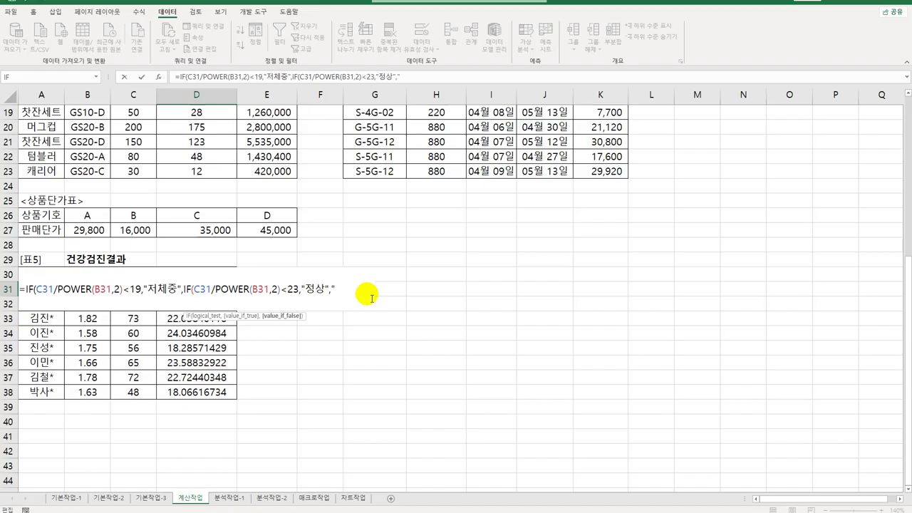
pyautogui.write('"과체중")')
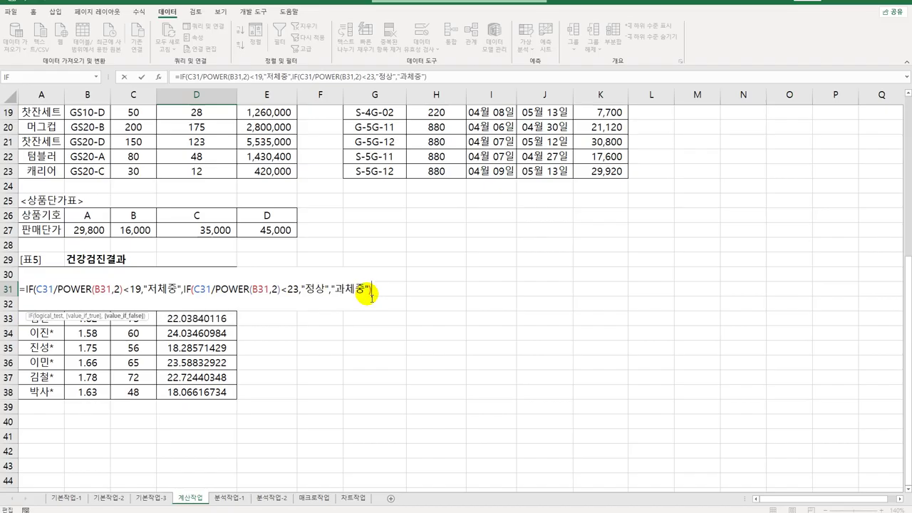
pyautogui.write(')')
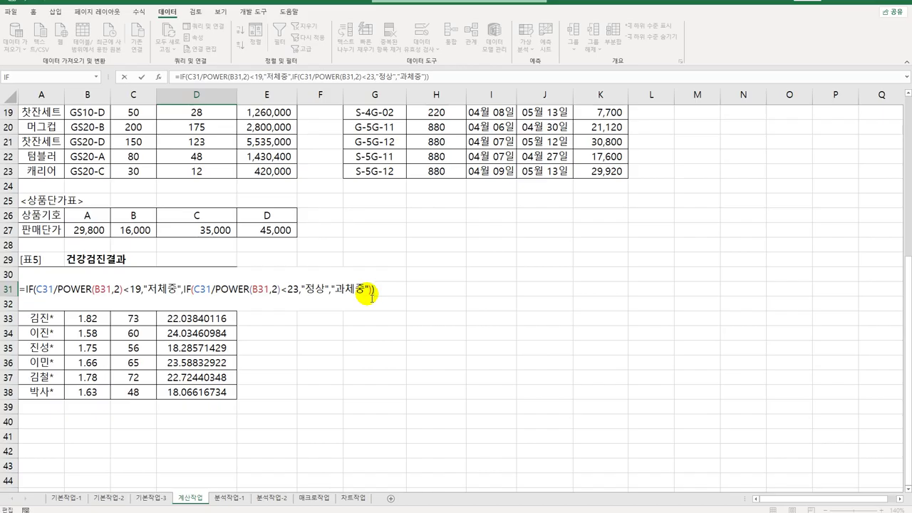
pyautogui.press('Return')
pyautogui.click(230, 293)
pyautogui.moveTo(238, 298); pyautogui.dragTo(227, 393)
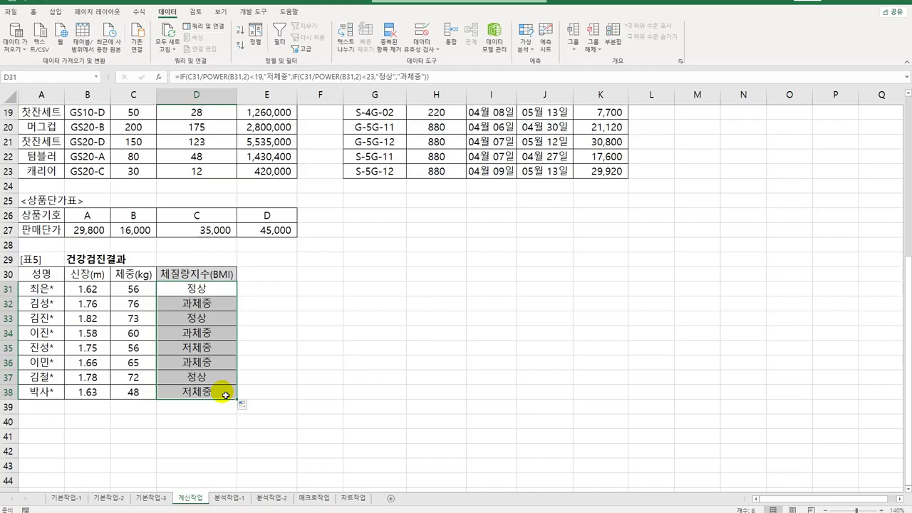
# - On the 분석작업-1 sheet, run Goal Seek to bring the 평점 in B12 to 3.8 by changing the 과제 score in B7
pyautogui.click(230, 498)
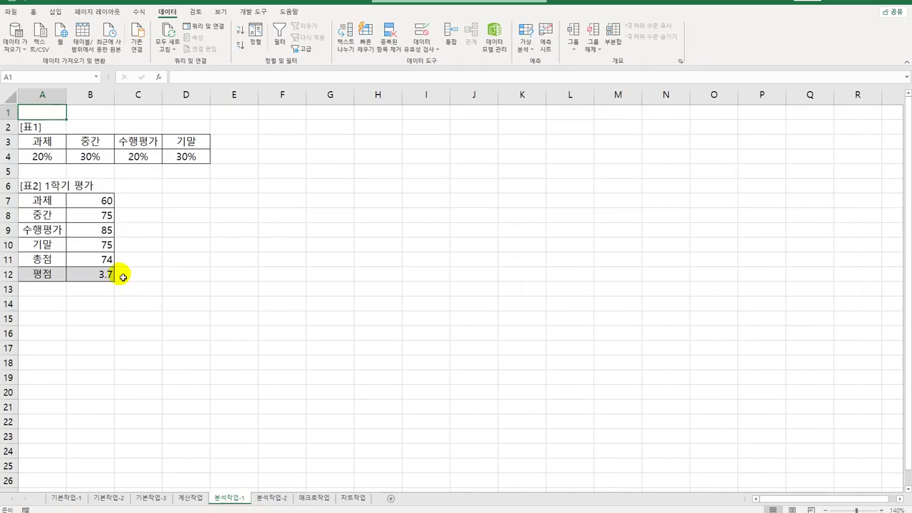
pyautogui.click(100, 279)
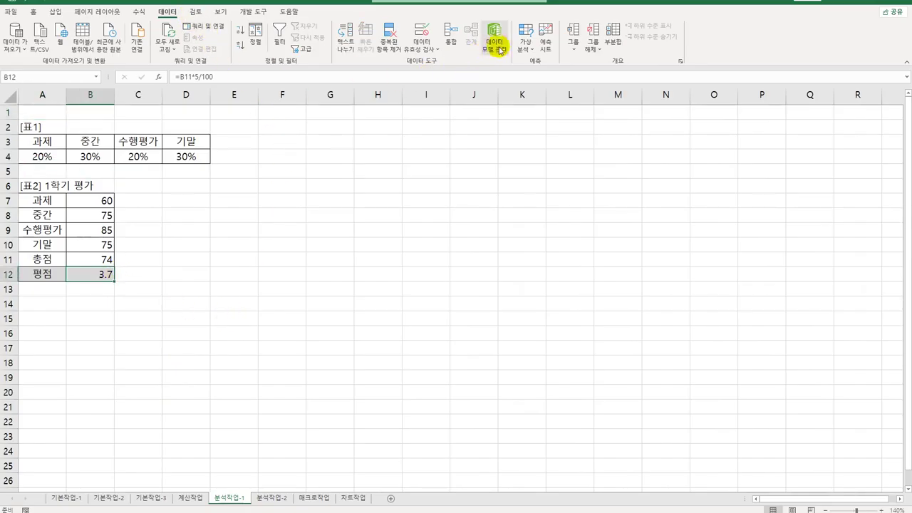
pyautogui.click(526, 43)
pyautogui.click(535, 74)
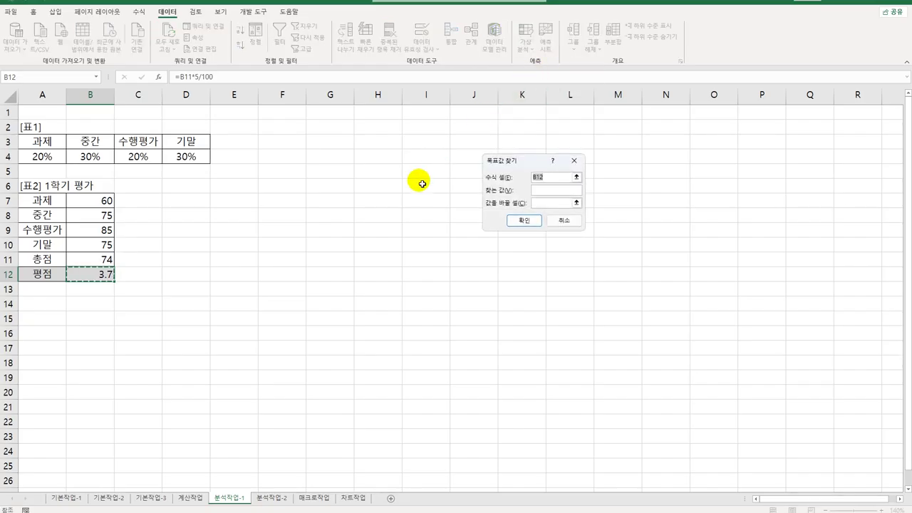
pyautogui.moveTo(507, 160); pyautogui.dragTo(258, 205)
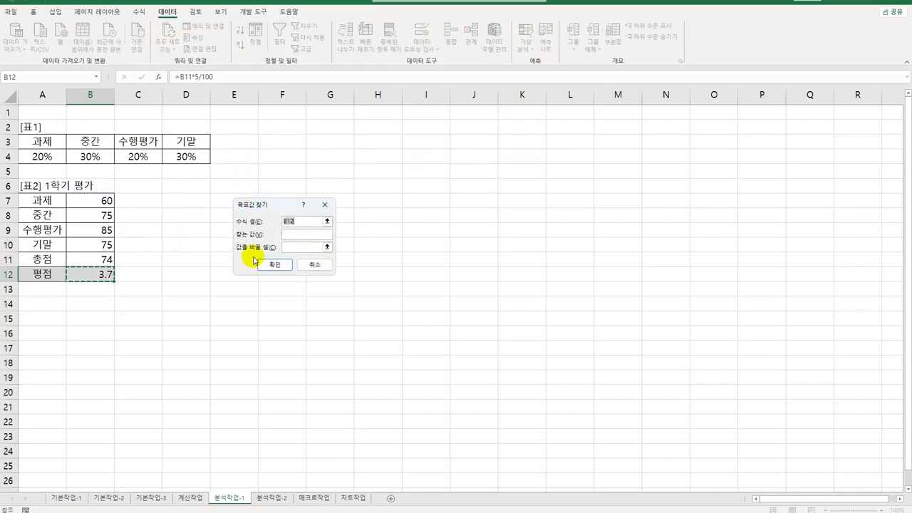
pyautogui.click(285, 235)
pyautogui.write('3.8')
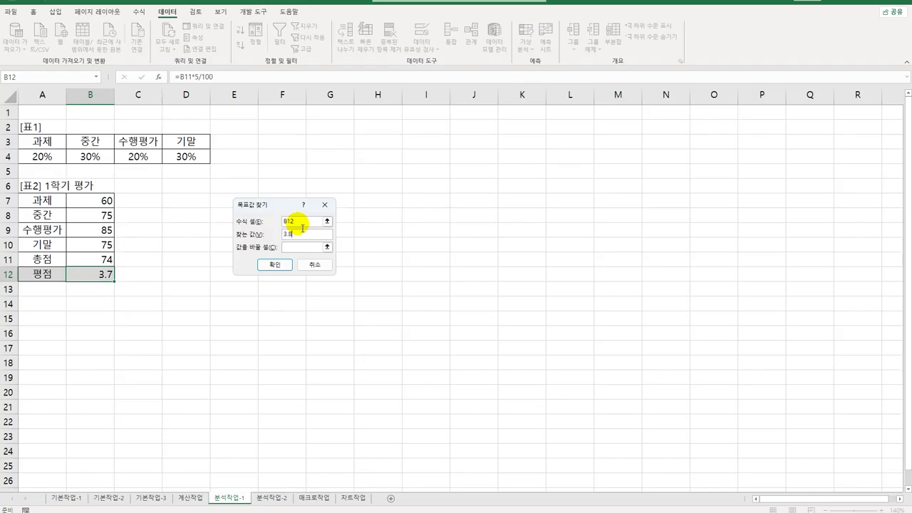
pyautogui.click(299, 248)
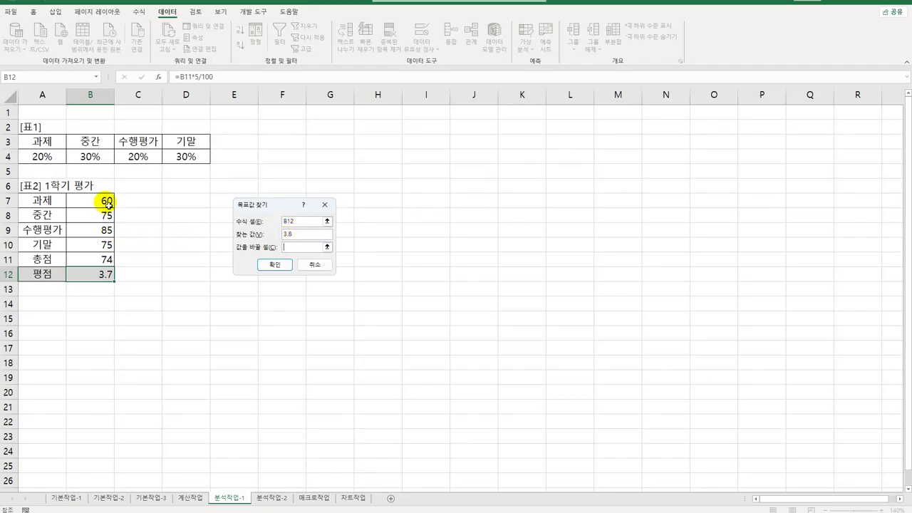
pyautogui.click(107, 202)
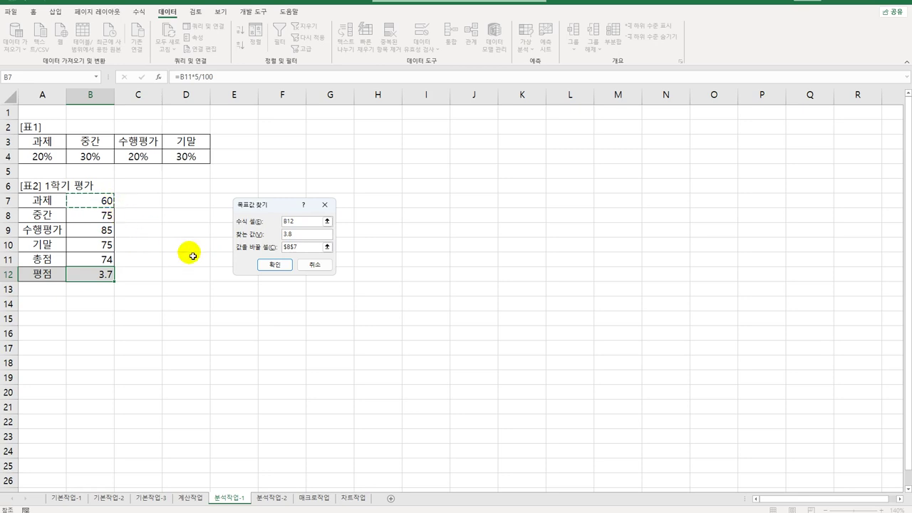
pyautogui.click(283, 265)
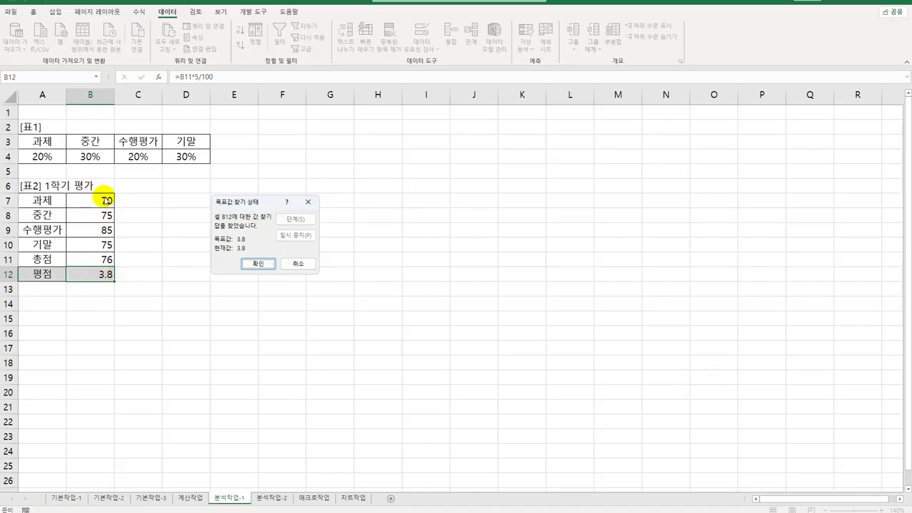
pyautogui.click(248, 264)
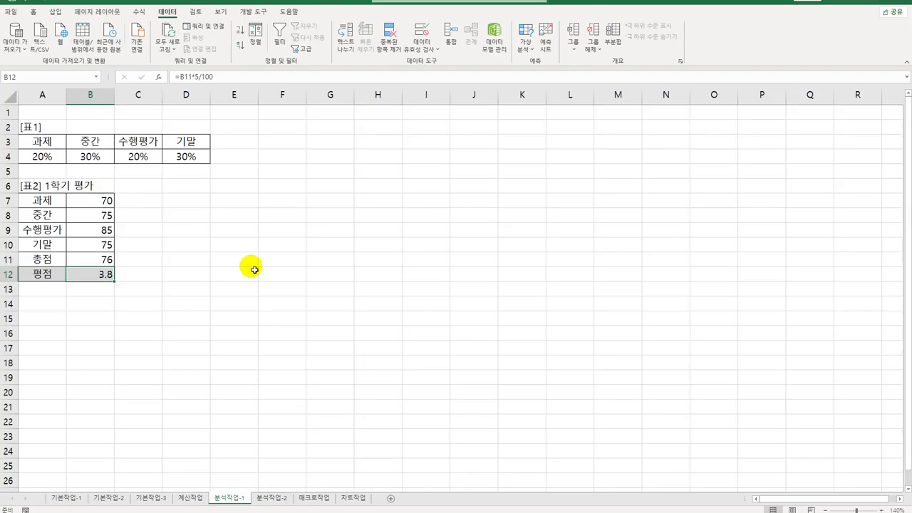
# - On the 분석작업-2 sheet, start a data consolidation into 표4 (F4:I8) using the 평균 function
pyautogui.click(263, 498)
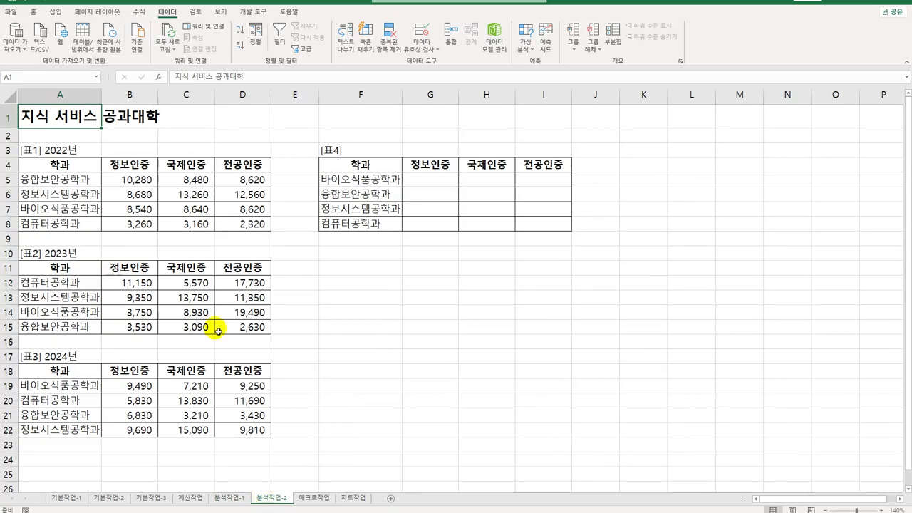
pyautogui.click(187, 209)
pyautogui.click(171, 275)
pyautogui.click(178, 416)
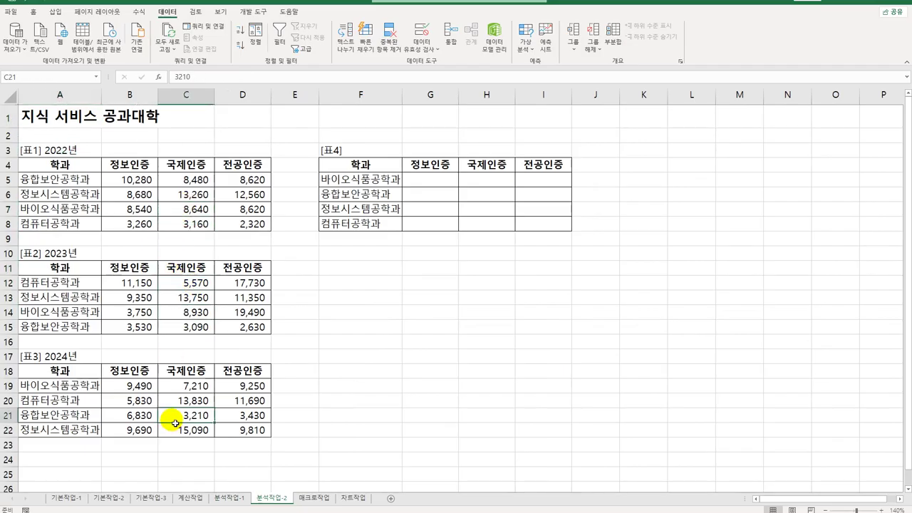
pyautogui.click(434, 169)
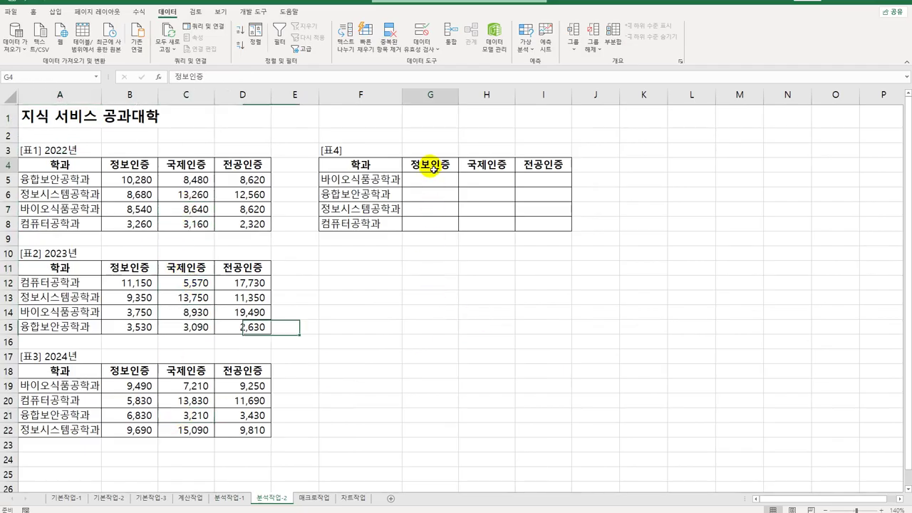
pyautogui.click(554, 174)
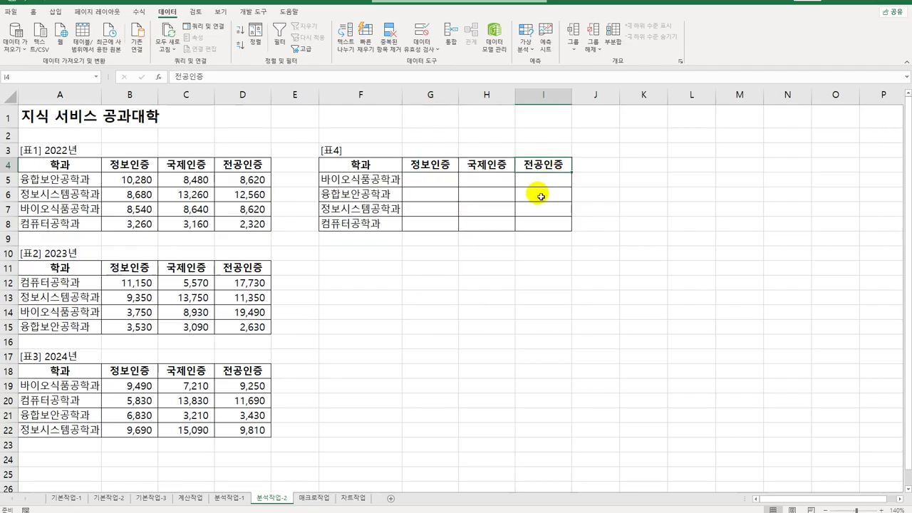
pyautogui.moveTo(388, 170); pyautogui.dragTo(534, 231)
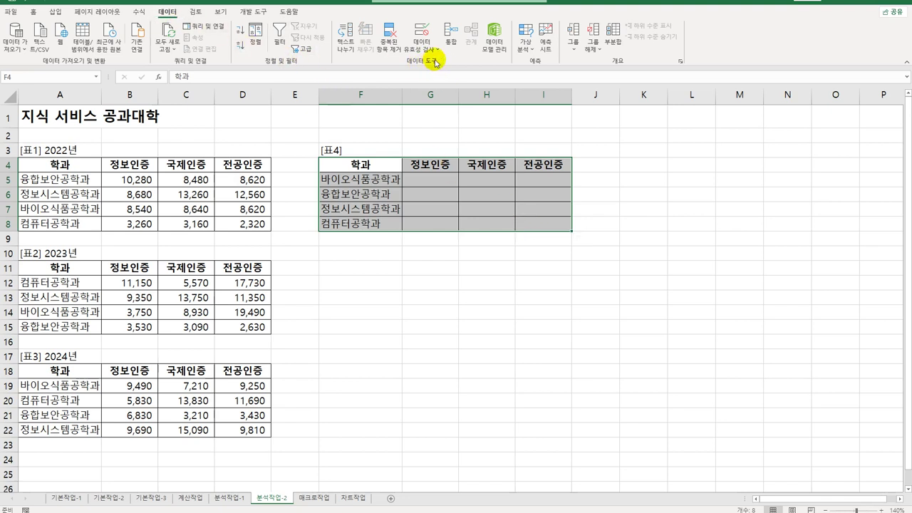
pyautogui.click(451, 37)
pyautogui.moveTo(288, 165); pyautogui.dragTo(465, 279)
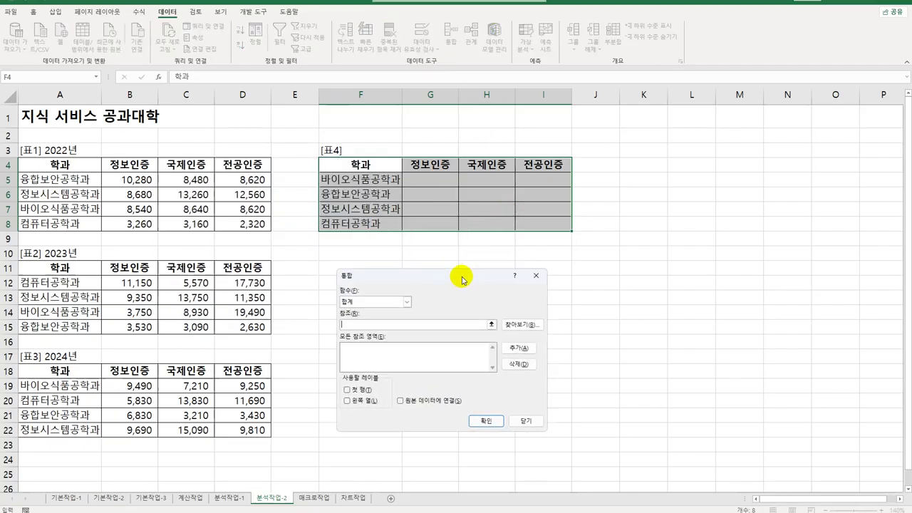
pyautogui.click(407, 301)
pyautogui.click(388, 330)
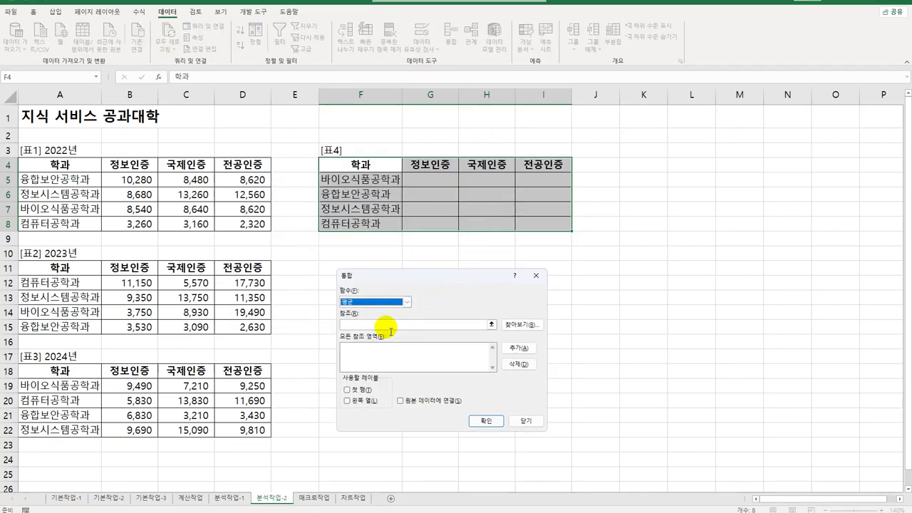
# - Add the 2022, 2023 and 2024 tables, A4:D8, A11:D15 and A18:D22, as the consolidation's reference ranges
pyautogui.click(387, 324)
pyautogui.moveTo(50, 166); pyautogui.dragTo(255, 224)
pyautogui.click(517, 348)
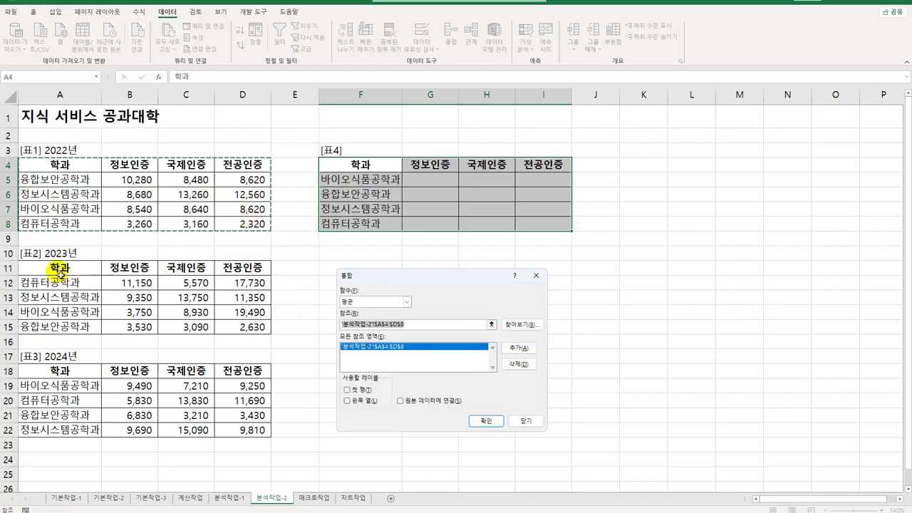
pyautogui.moveTo(61, 267); pyautogui.dragTo(218, 326)
pyautogui.click(518, 348)
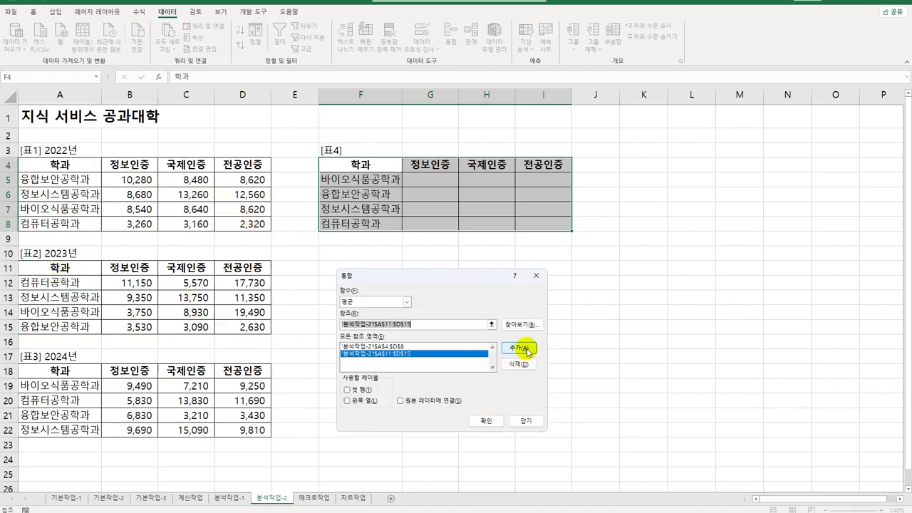
pyautogui.moveTo(96, 370); pyautogui.dragTo(233, 430)
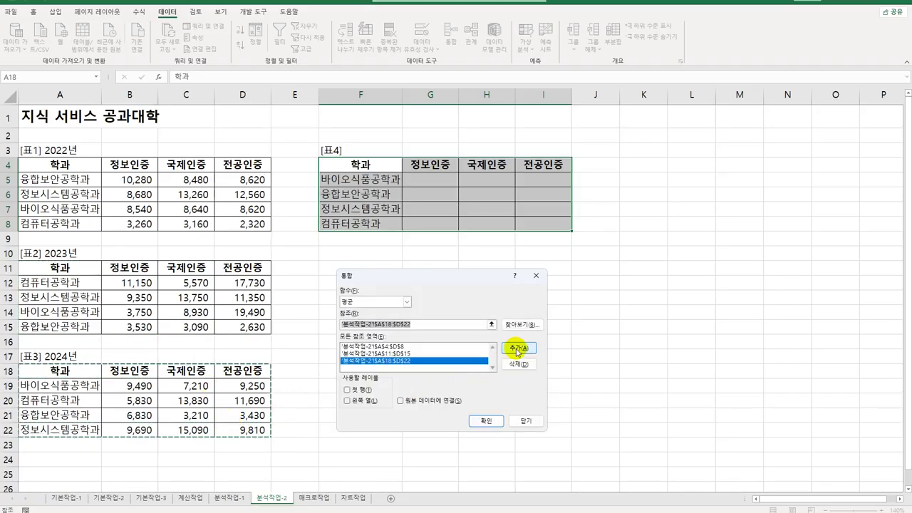
# - Use both the first row (첫 행) and left column (왼쪽 열) as labels and carry out the consolidation
pyautogui.click(348, 390)
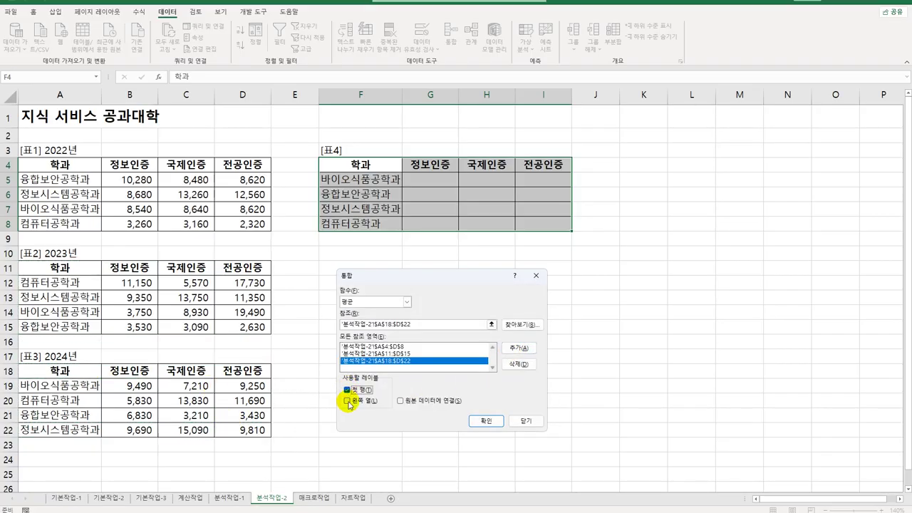
pyautogui.click(349, 402)
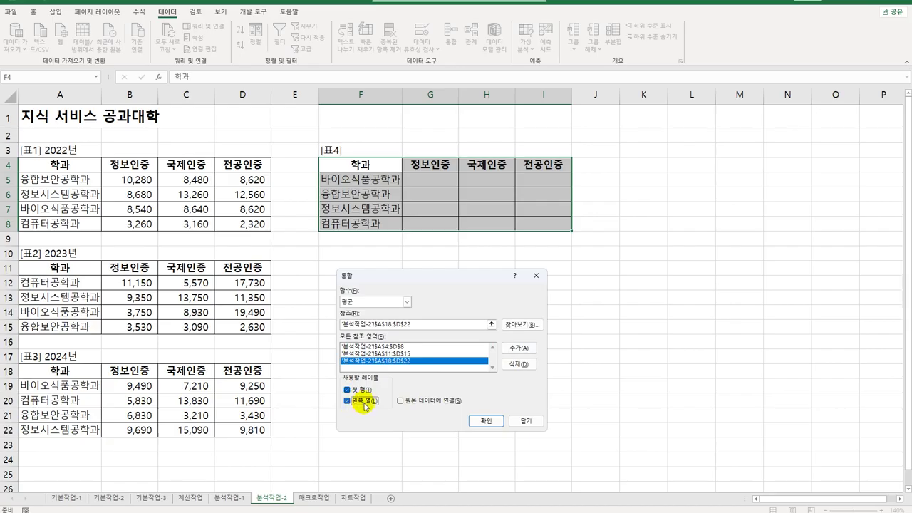
pyautogui.click(500, 423)
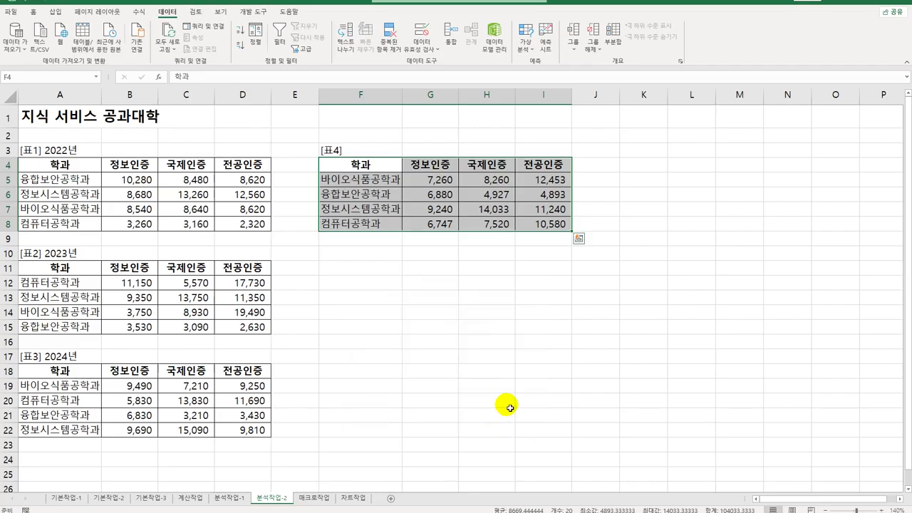
# - On the 매크로작업 sheet, draw a form-control button over cells B16:C18 below the table
pyautogui.click(325, 499)
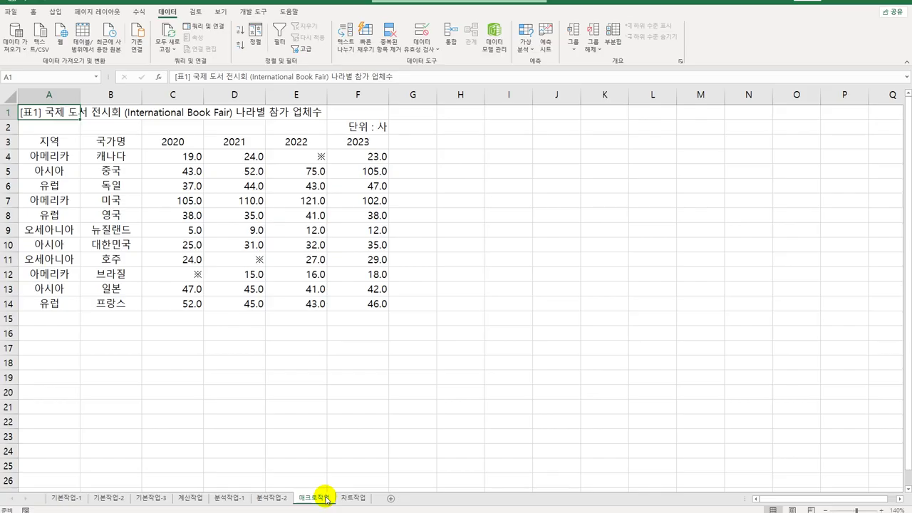
pyautogui.click(255, 11)
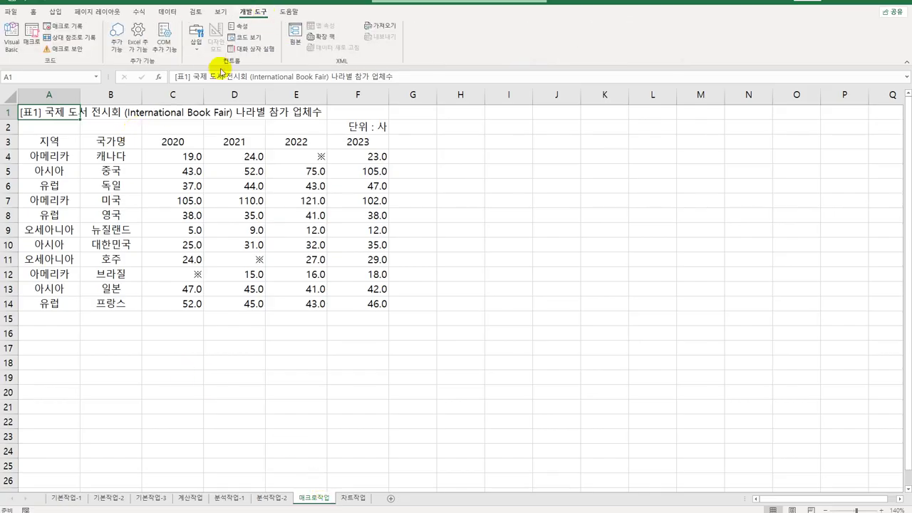
pyautogui.click(195, 35)
pyautogui.click(194, 77)
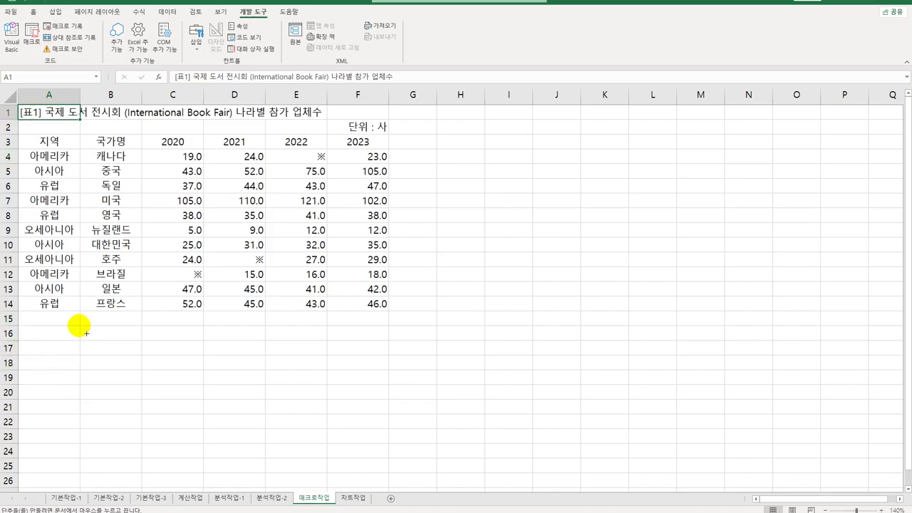
pyautogui.moveTo(85, 333); pyautogui.dragTo(203, 367)
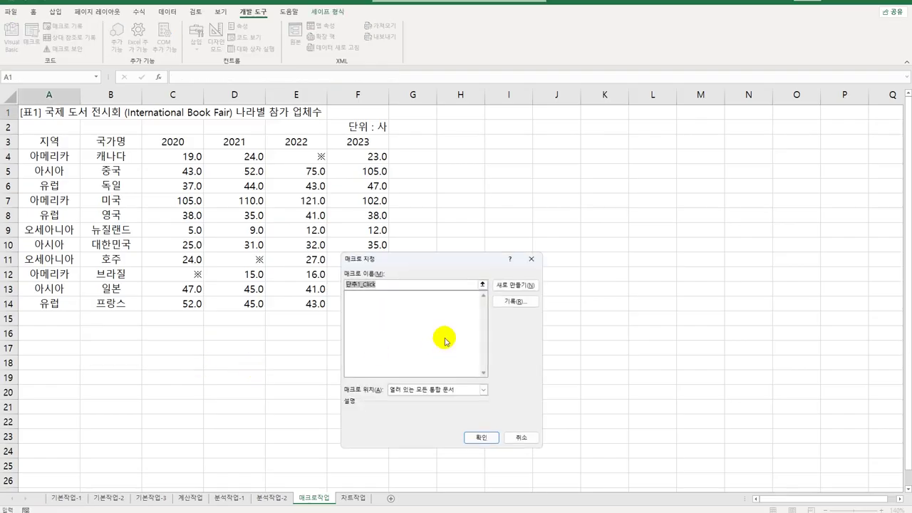
# - Name the button's assigned macro 테두리 and start recording it in the current workbook
pyautogui.write('테두리')
pyautogui.click(513, 302)
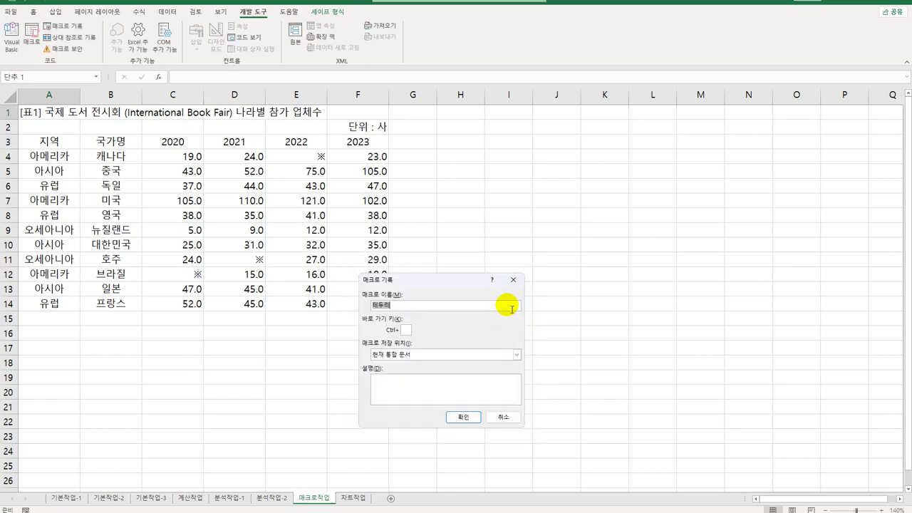
pyautogui.click(473, 417)
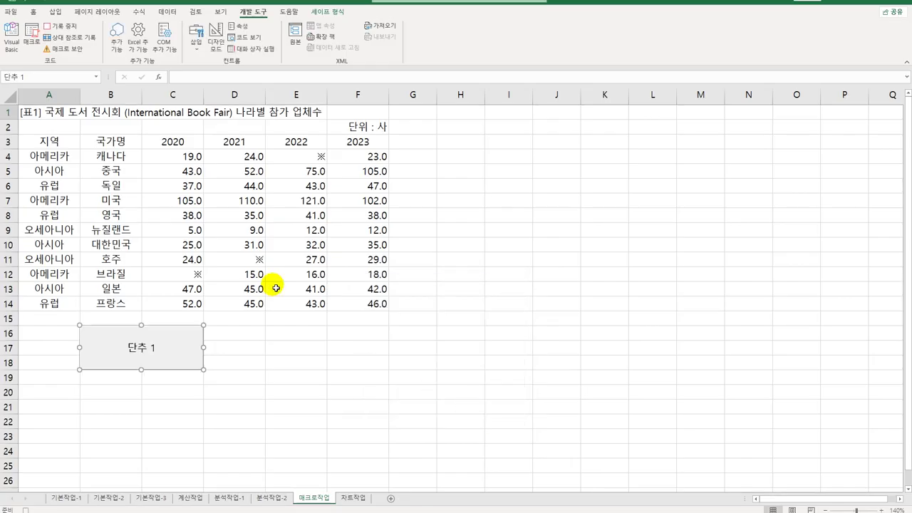
# - Apply all borders to the table range A3:F14 and stop recording the macro
pyautogui.moveTo(40, 140); pyautogui.dragTo(357, 312)
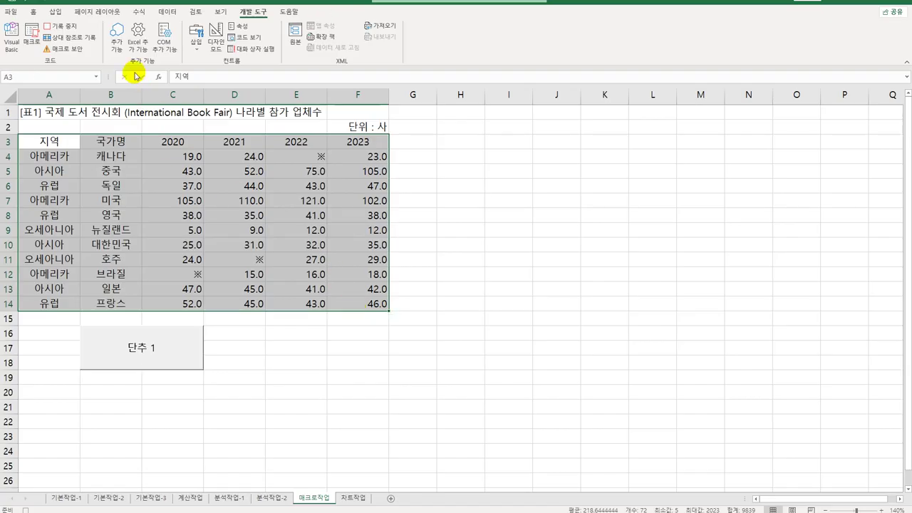
pyautogui.click(32, 11)
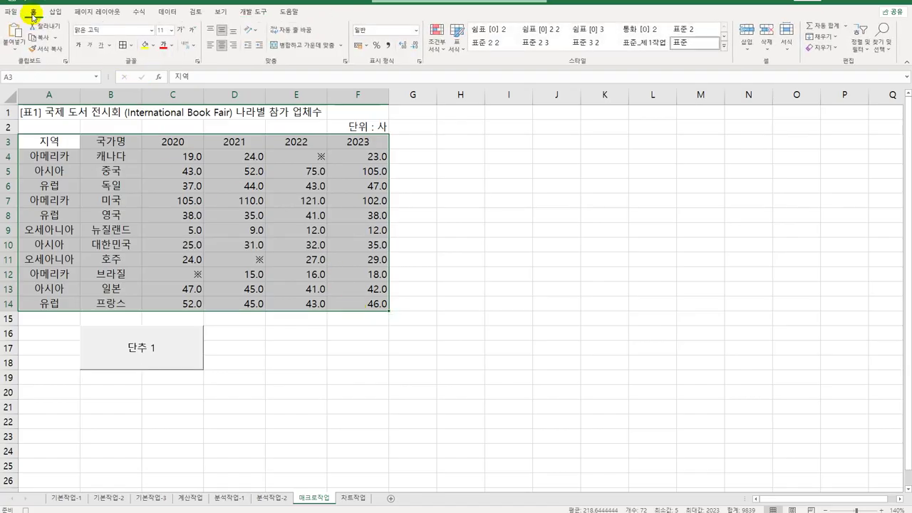
pyautogui.click(131, 45)
pyautogui.click(151, 139)
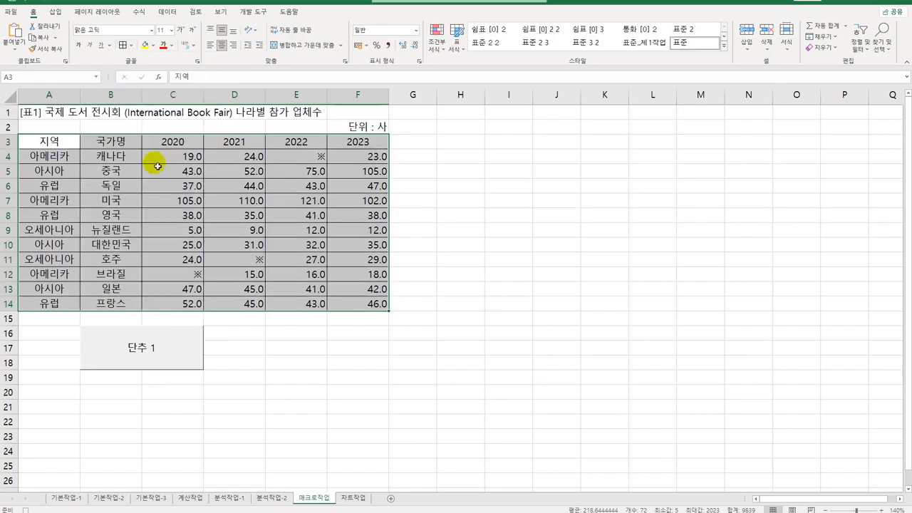
pyautogui.click(373, 308)
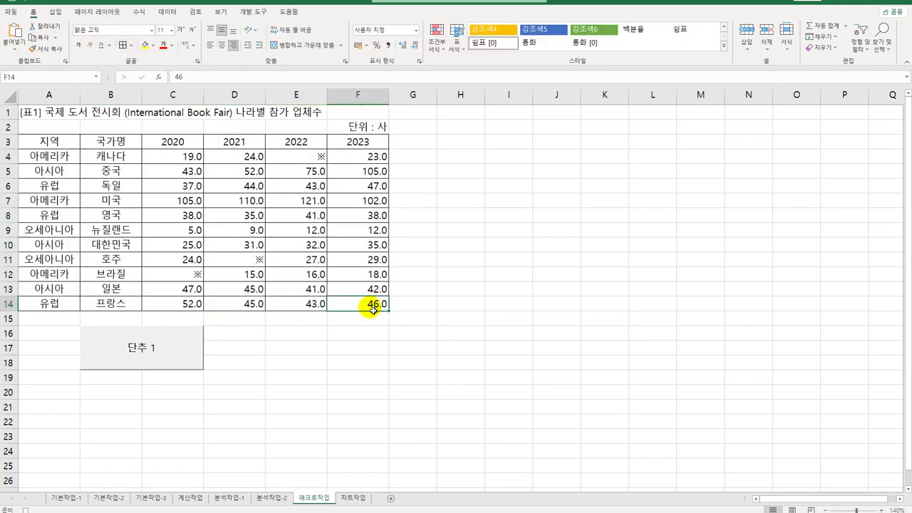
pyautogui.click(256, 12)
pyautogui.click(51, 28)
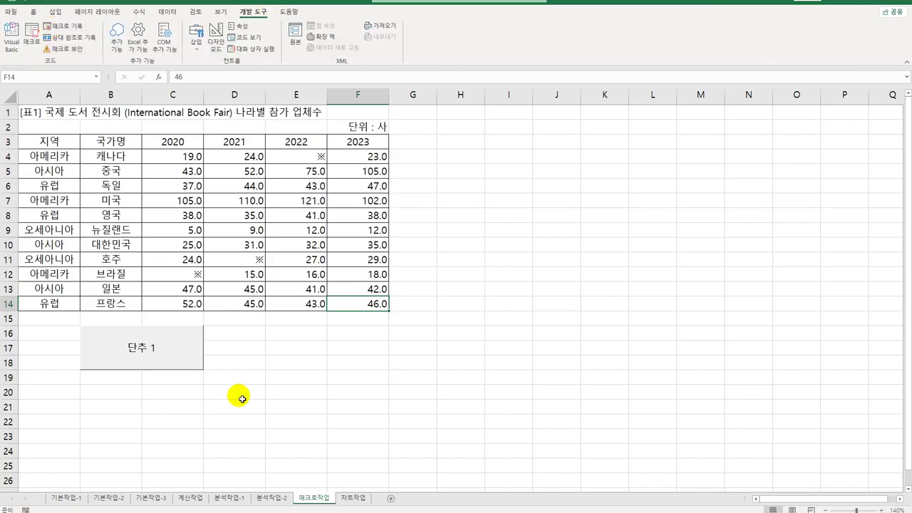
# - Change the caption of the form-control button over B16:C18 to 테두리
pyautogui.rightClick(159, 356)
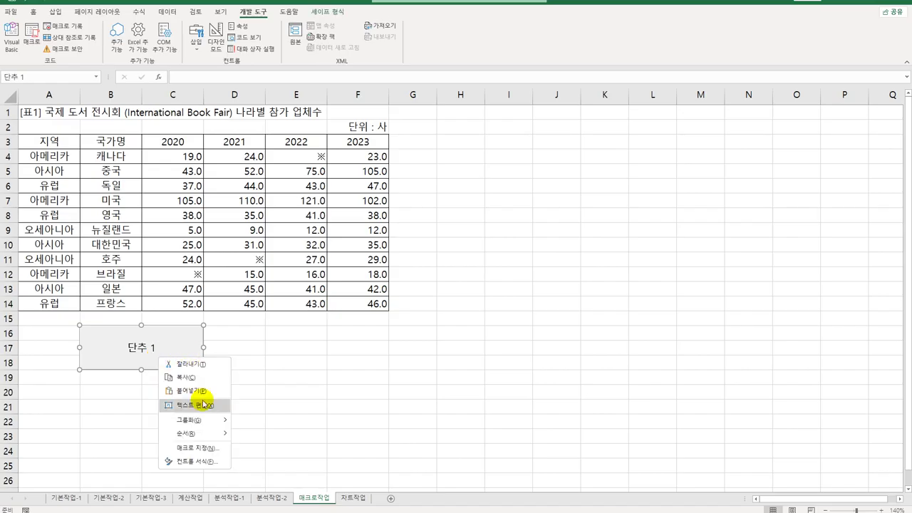
pyautogui.click(203, 405)
pyautogui.hotkey('ctrl', 'a')
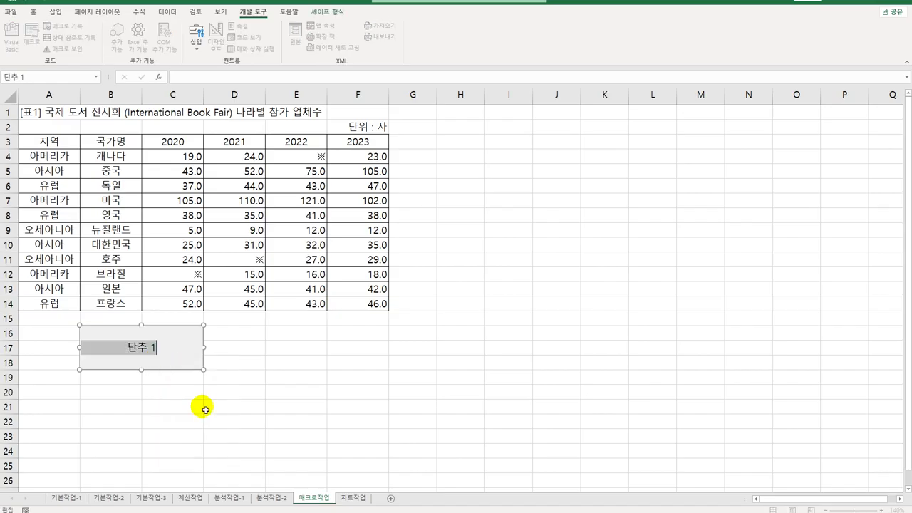
pyautogui.write('테두리')
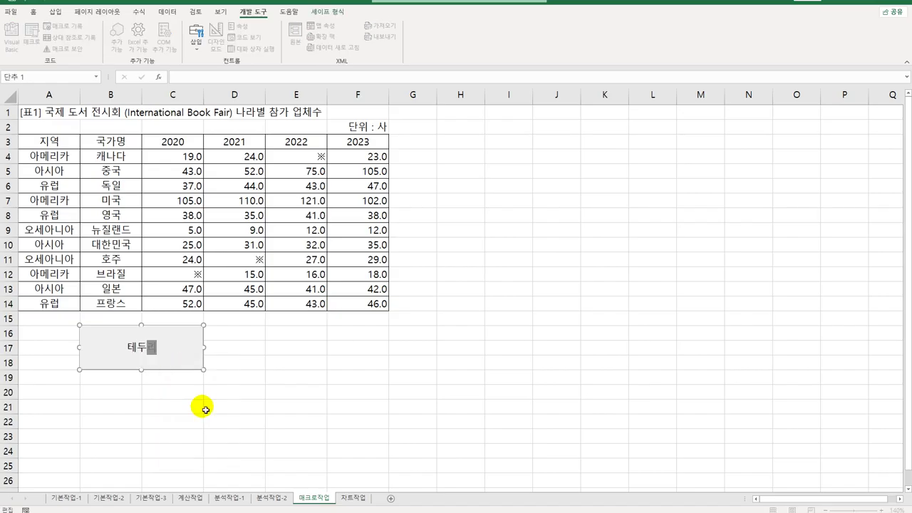
pyautogui.click(251, 407)
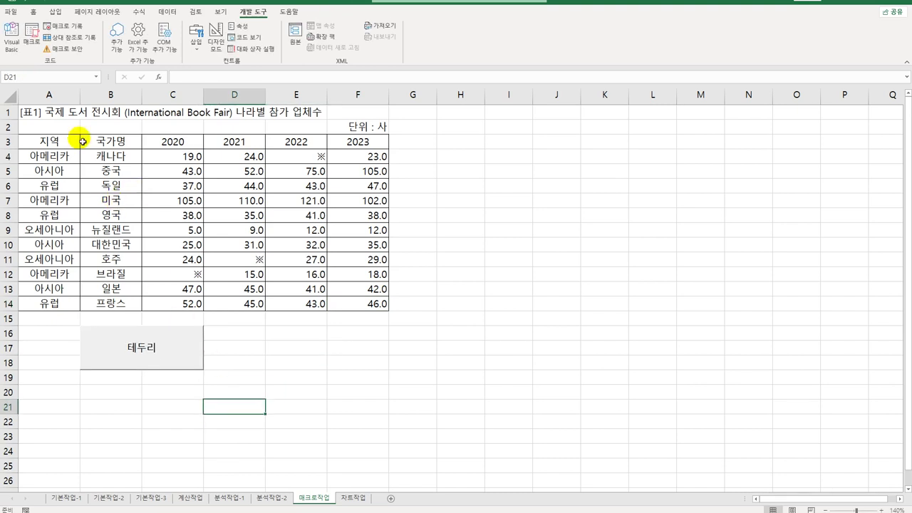
# - Draw a plaque (배지) basic shape over cells E16:F18 and enter 셀스타일 as its text
pyautogui.click(55, 12)
pyautogui.click(112, 36)
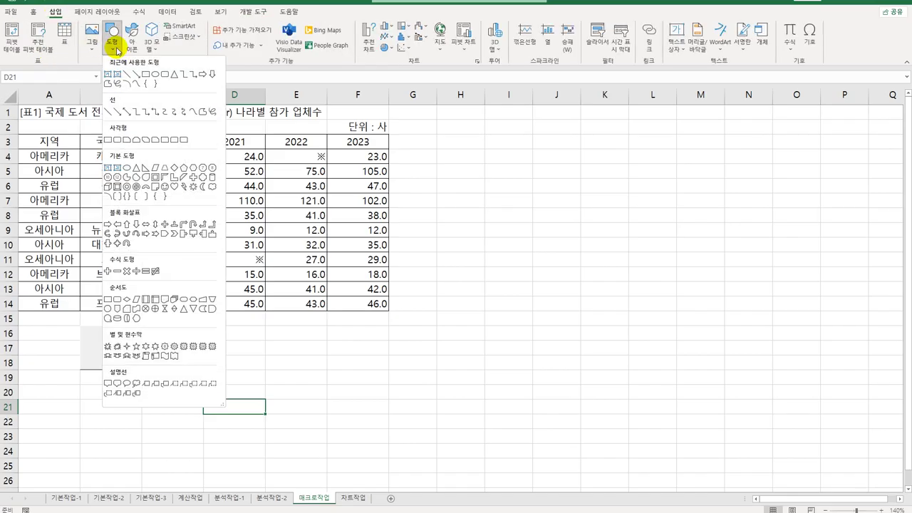
pyautogui.click(203, 178)
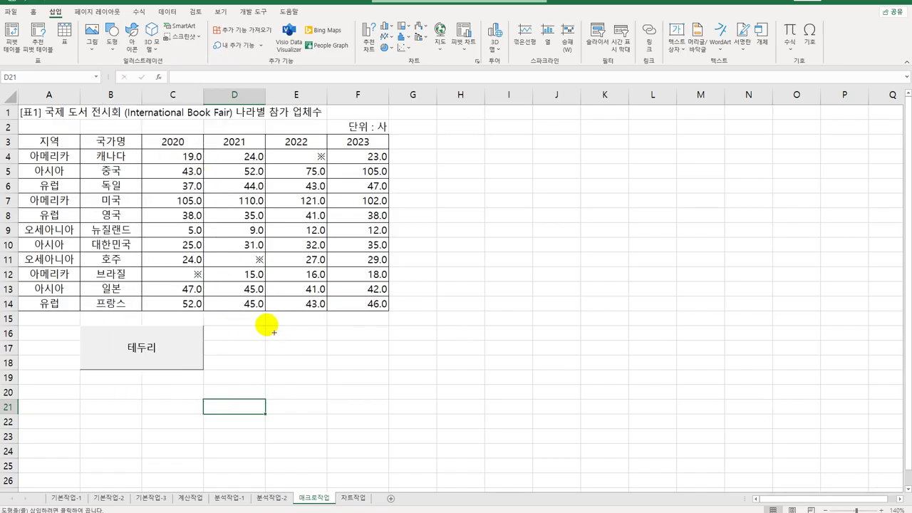
pyautogui.moveTo(265, 326)
pyautogui.mouseDown()
pyautogui.moveTo(378, 362)
pyautogui.moveTo(376, 372)
pyautogui.mouseUp()
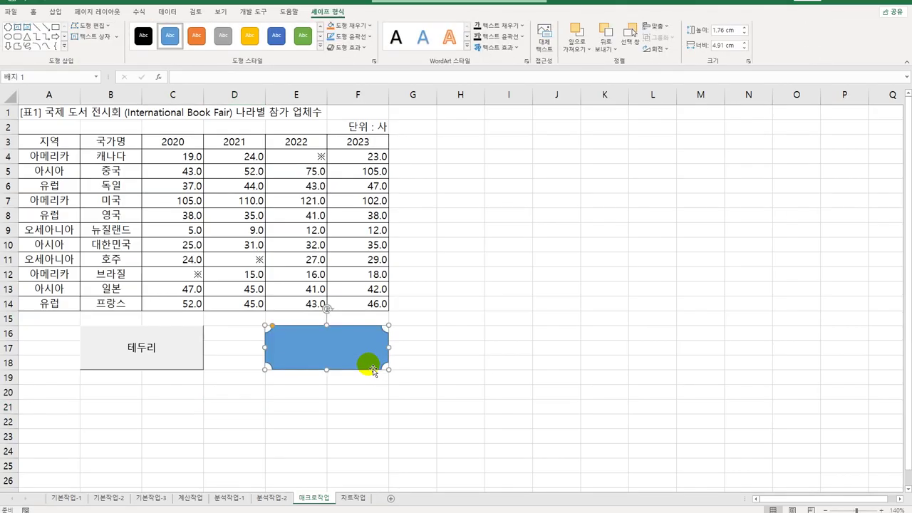
pyautogui.write('셀스타일')
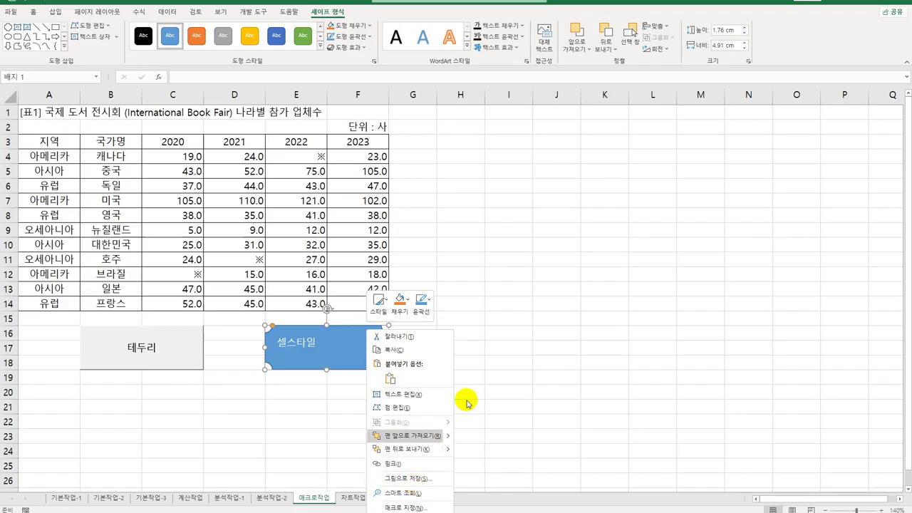
# - Assign a new macro named 셀스타일 to the plaque shape and start recording it in the current workbook
pyautogui.press('Escape')
pyautogui.scroll(-5, 444, 293)
pyautogui.scroll(2, 372, 232)
pyautogui.rightClick(375, 229)
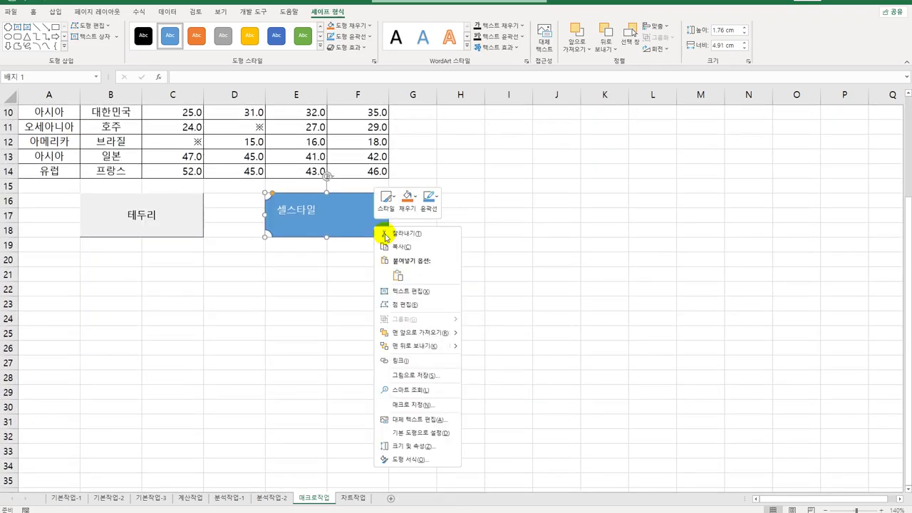
pyautogui.click(437, 405)
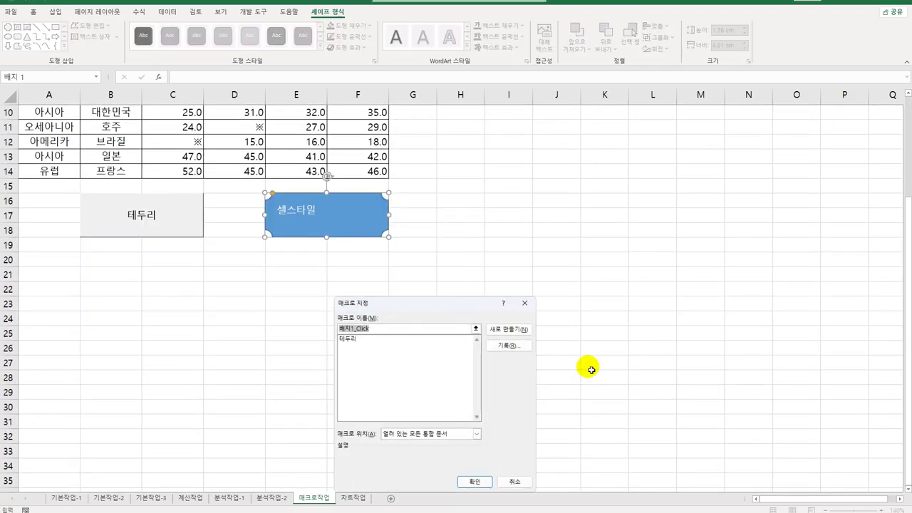
pyautogui.write('ㅅㅔㄹ스타일')
pyautogui.click(509, 345)
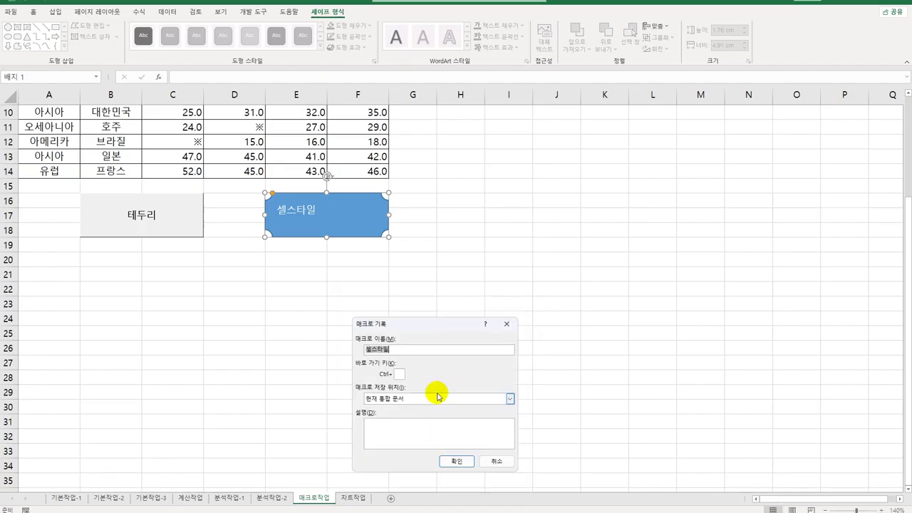
pyautogui.click(457, 462)
# - Apply the 강조색6 cell style to the header row A3:F3 and stop recording the macro
pyautogui.scroll(3, 452, 443)
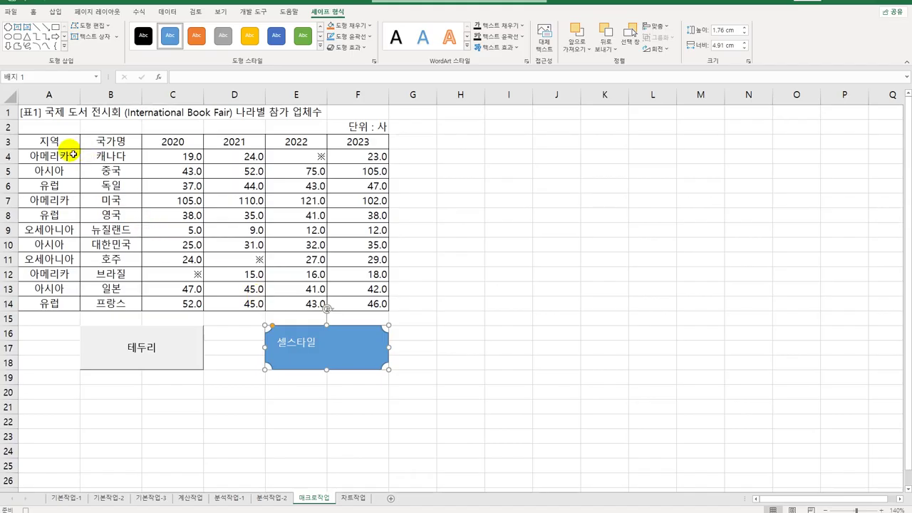
pyautogui.moveTo(70, 145); pyautogui.dragTo(389, 143)
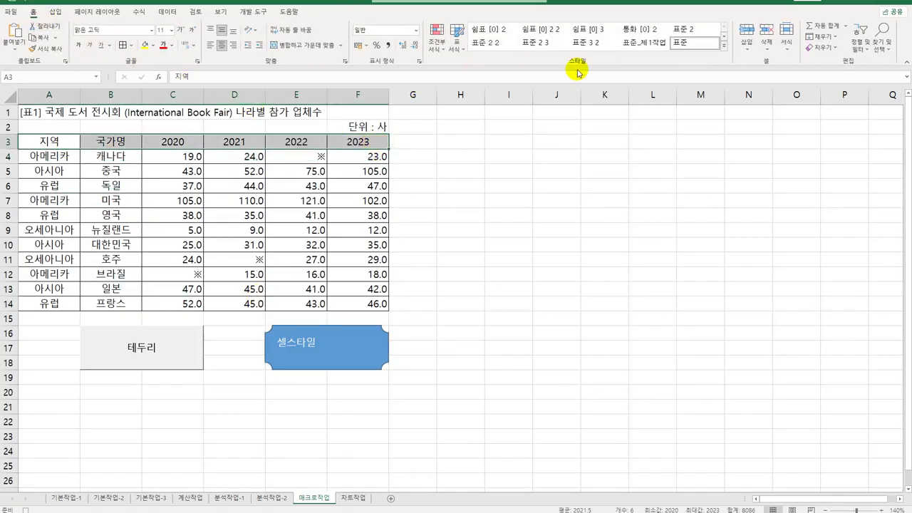
pyautogui.click(725, 47)
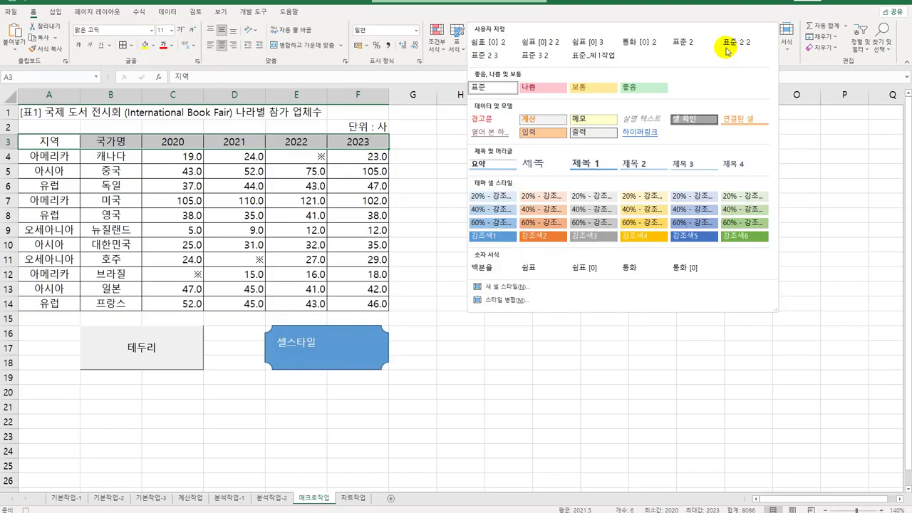
pyautogui.click(743, 237)
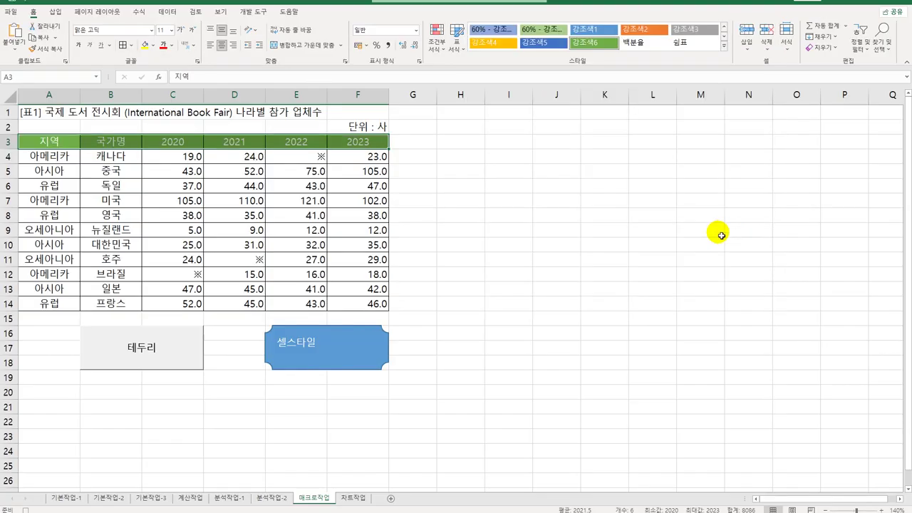
pyautogui.click(350, 144)
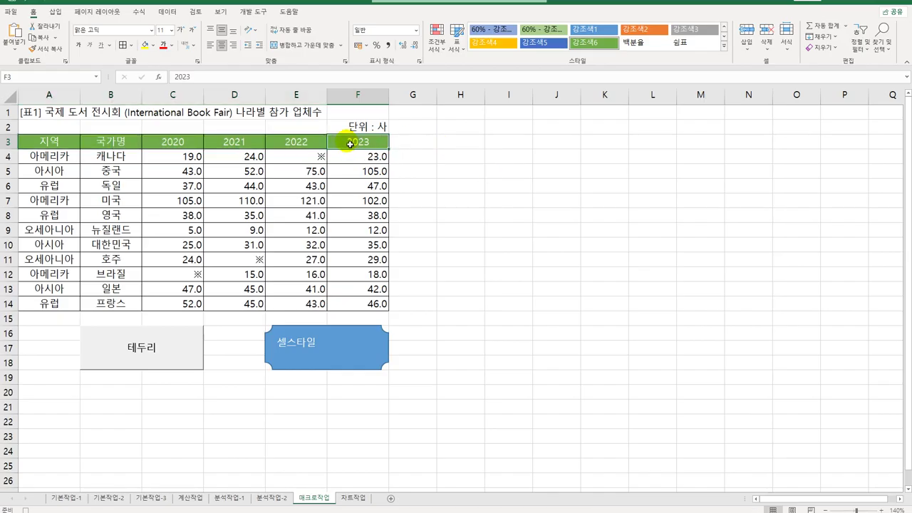
pyautogui.click(252, 12)
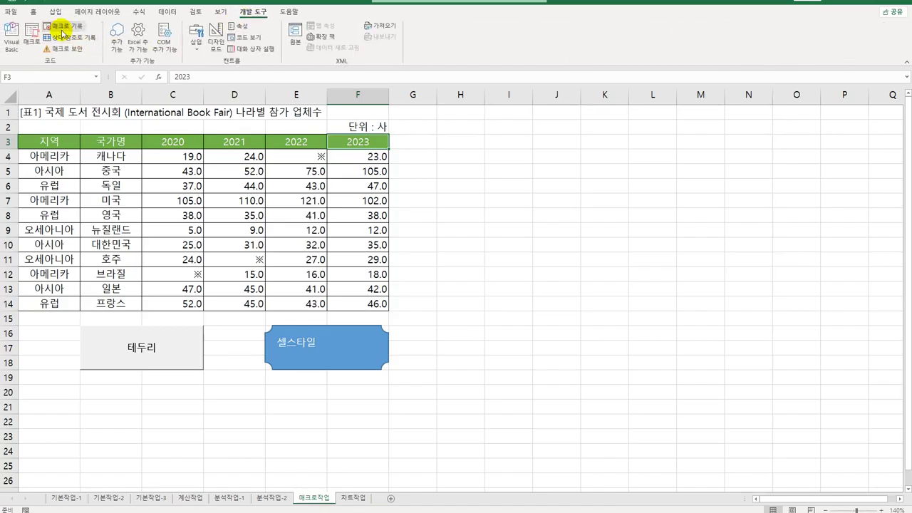
pyautogui.click(570, 335)
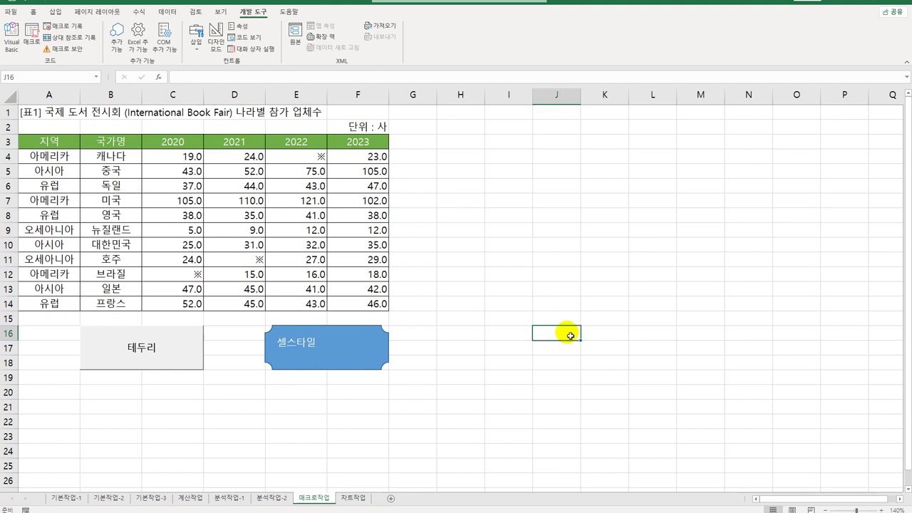
# - On the 차트작업 sheet, delete the 총점 series from the column chart
pyautogui.click(353, 498)
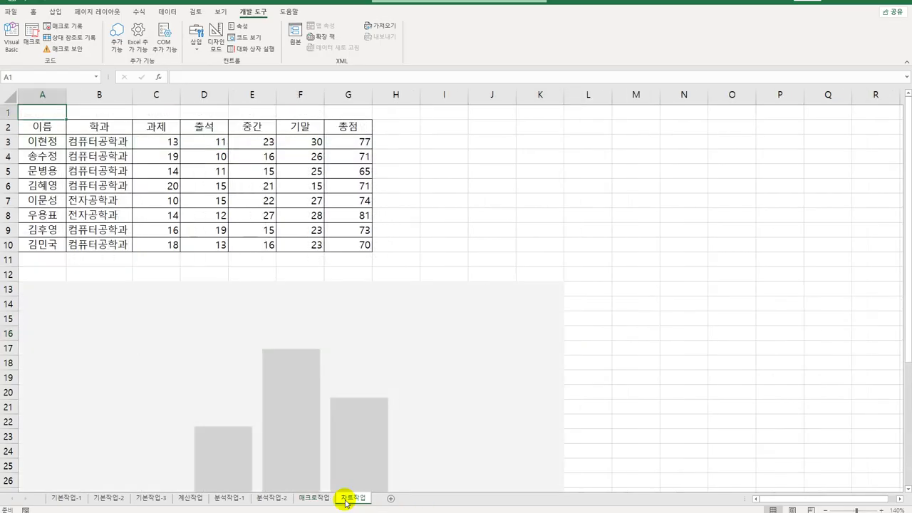
pyautogui.scroll(-3, 645, 392)
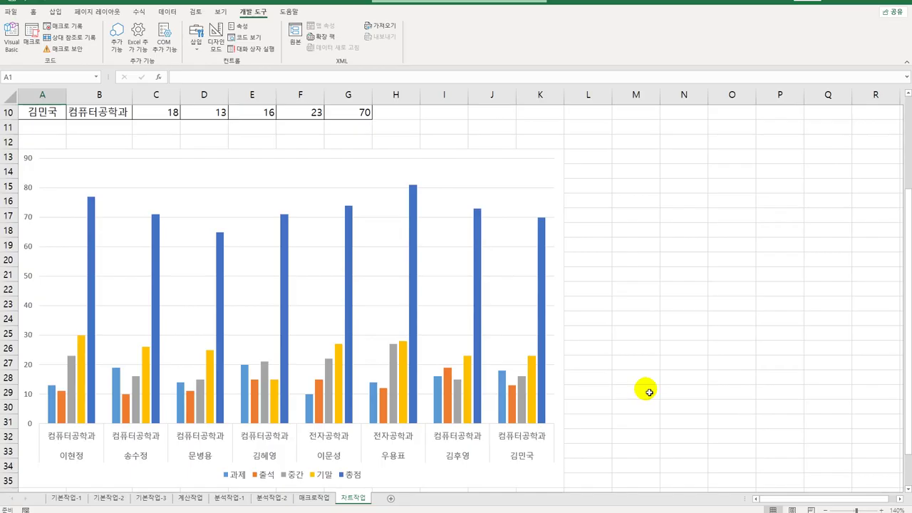
pyautogui.scroll(-3, 650, 393)
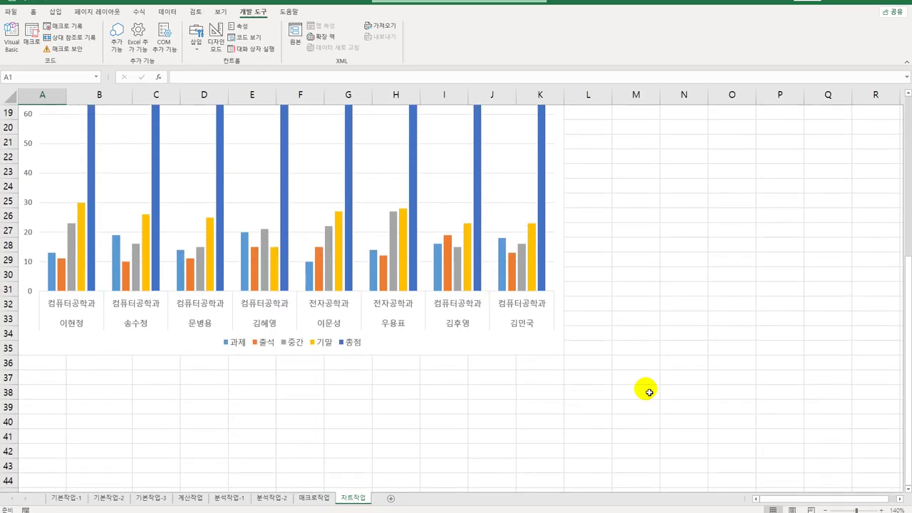
pyautogui.scroll(3, 335, 244)
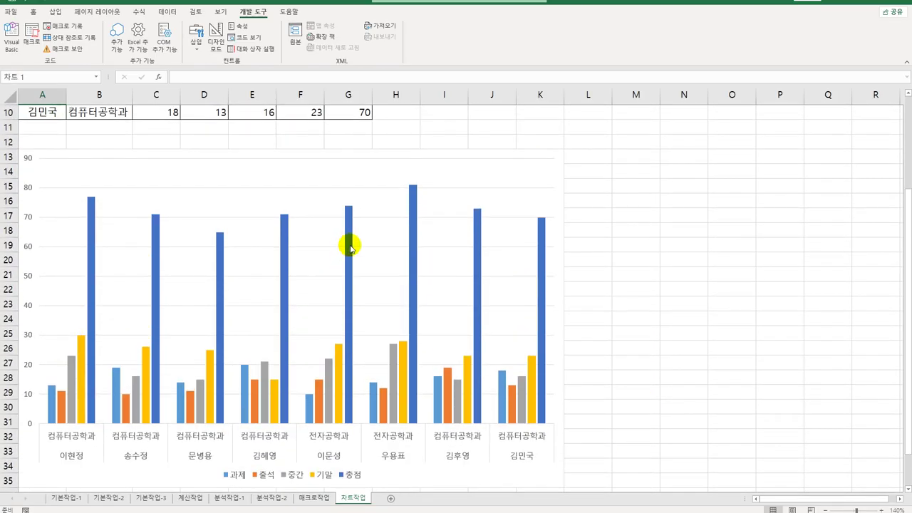
pyautogui.click(349, 246)
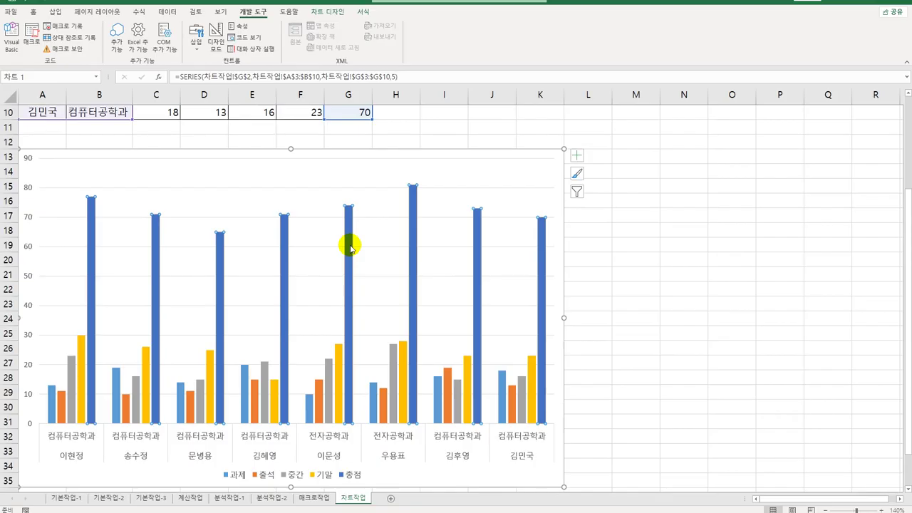
pyautogui.press('Delete')
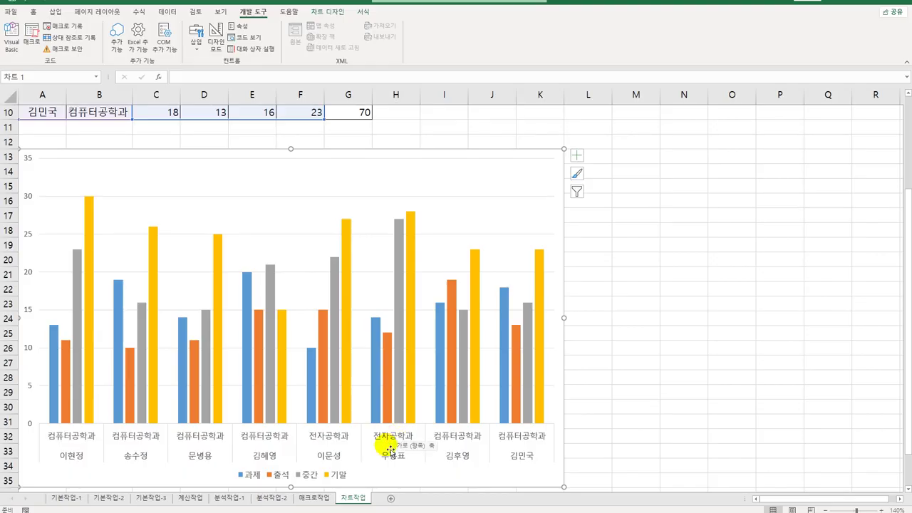
# - Replace the chart's source data range with the name and score cells A2:A6 and C2:F6, leaving out the 학과 column
pyautogui.rightClick(414, 176)
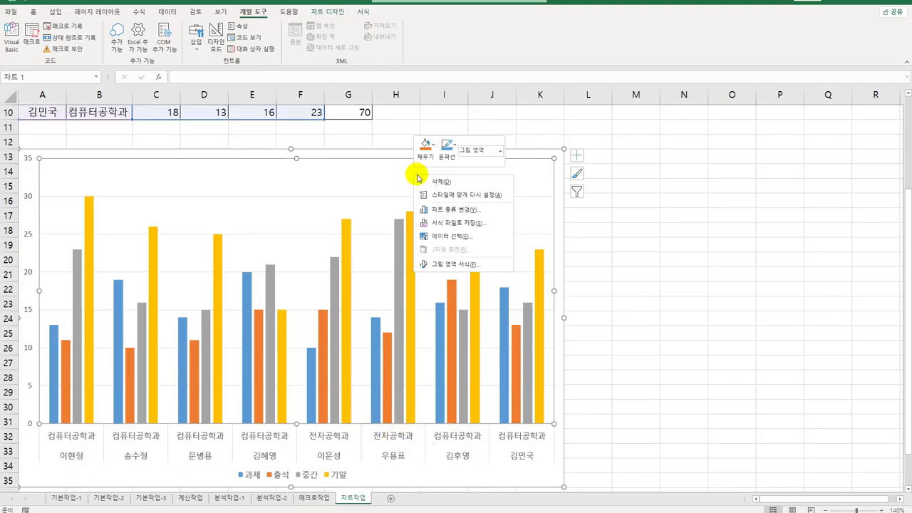
pyautogui.click(450, 236)
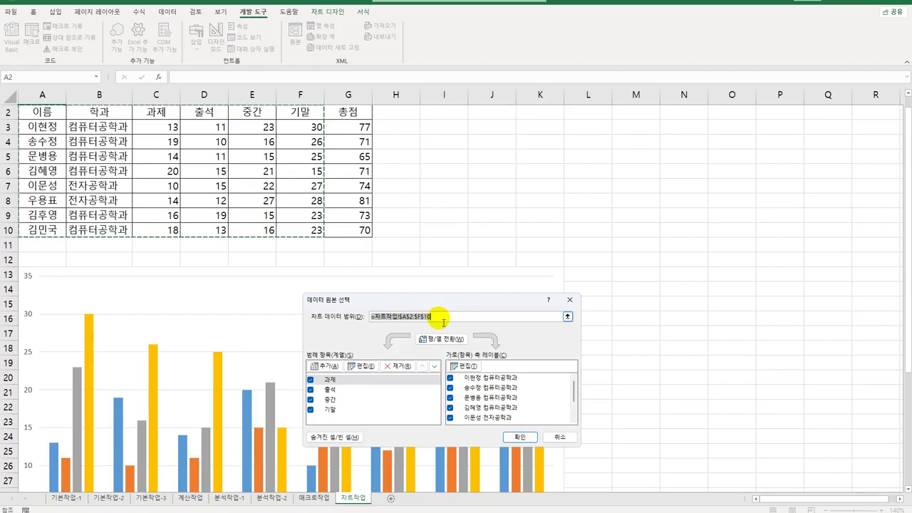
pyautogui.press('BackSpace')
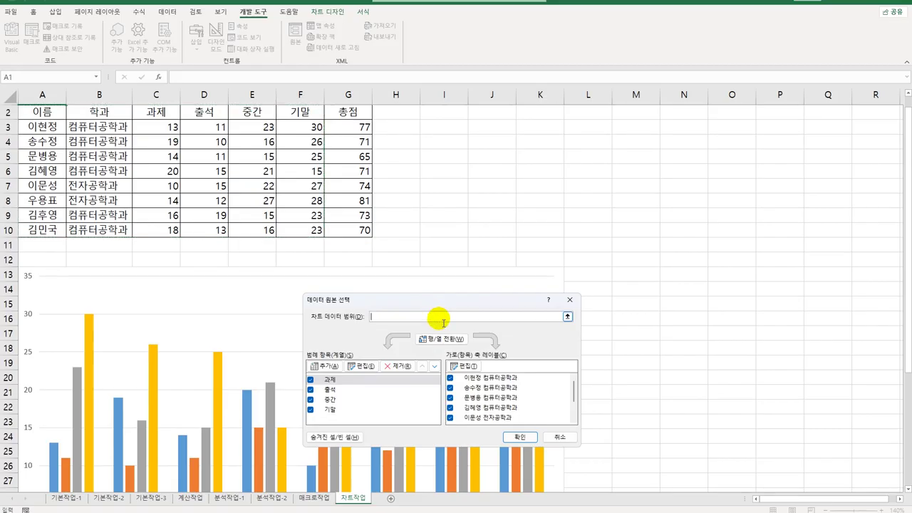
pyautogui.click(61, 116)
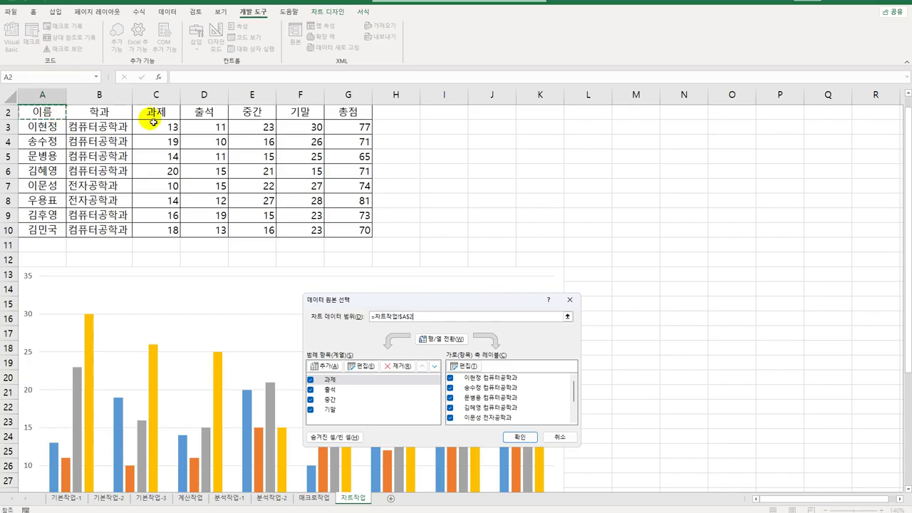
pyautogui.moveTo(156, 115); pyautogui.dragTo(298, 118)
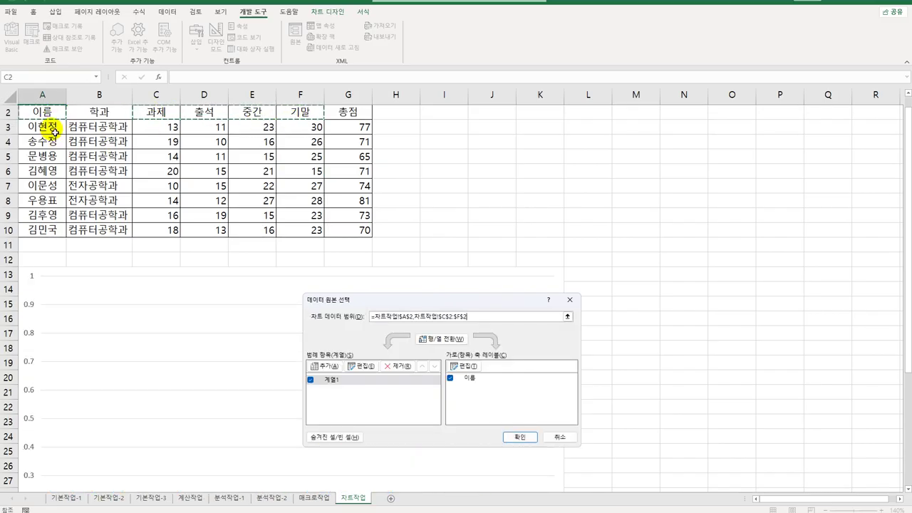
pyautogui.moveTo(55, 130); pyautogui.dragTo(52, 171)
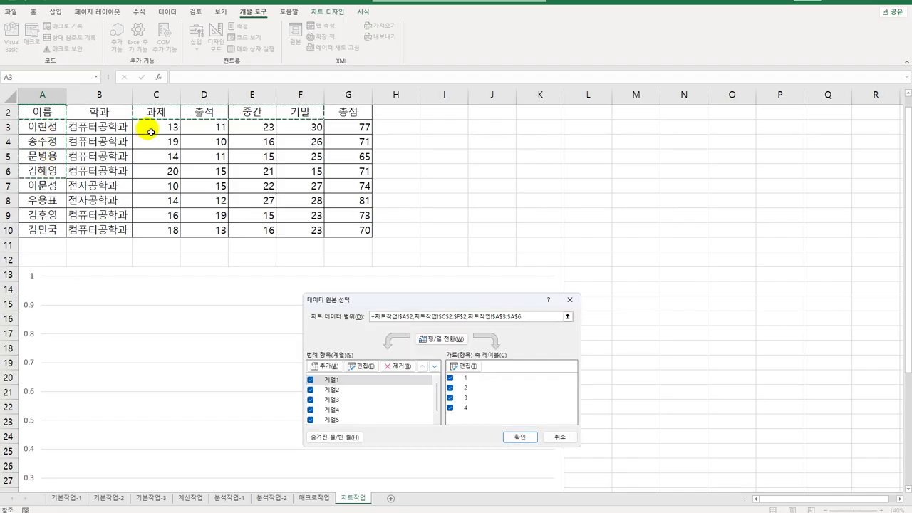
pyautogui.moveTo(174, 128); pyautogui.dragTo(292, 178)
# - Add A9:A10 and C9:F10 to the chart's data range and apply the new source selection
pyautogui.moveTo(57, 219); pyautogui.dragTo(56, 231)
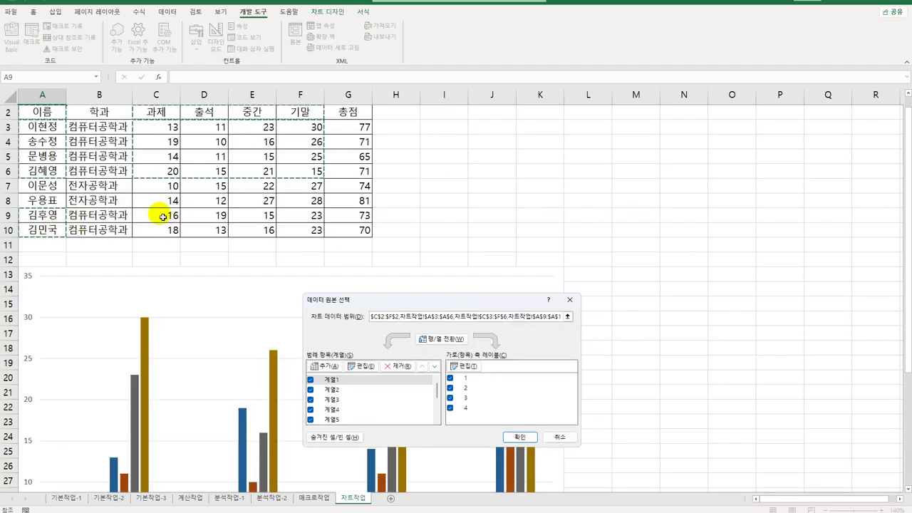
pyautogui.moveTo(163, 212); pyautogui.dragTo(287, 232)
pyautogui.moveTo(288, 231); pyautogui.dragTo(288, 231)
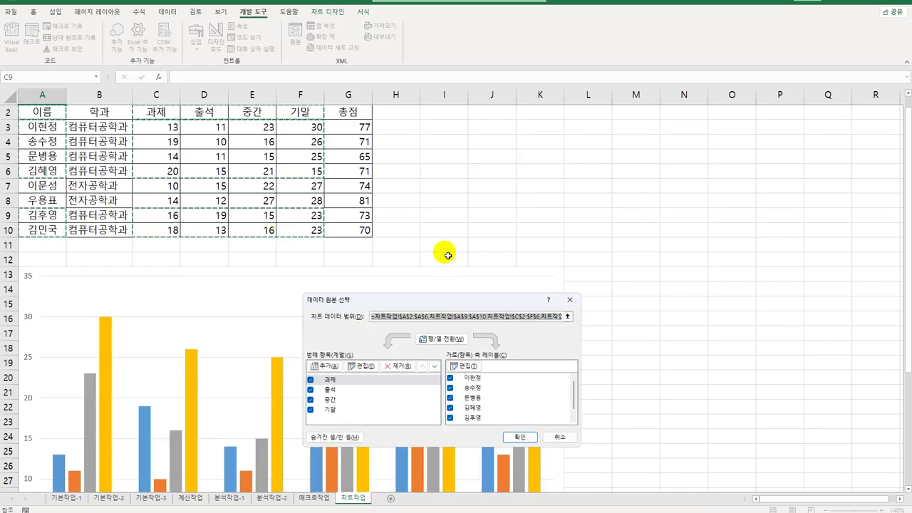
pyautogui.moveTo(442, 300); pyautogui.dragTo(535, 126)
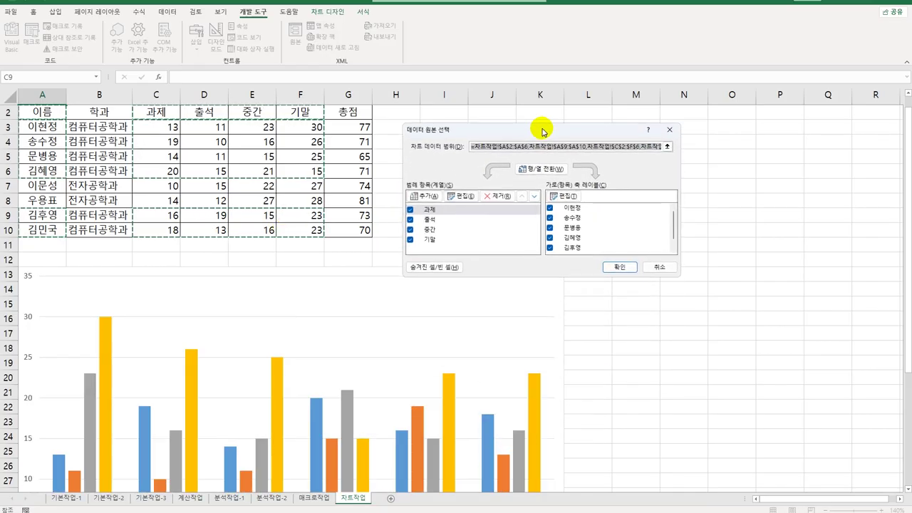
pyautogui.click(574, 264)
# - Change the chart type to stacked column (누적 세로 막대형)
pyautogui.scroll(-3, 510, 282)
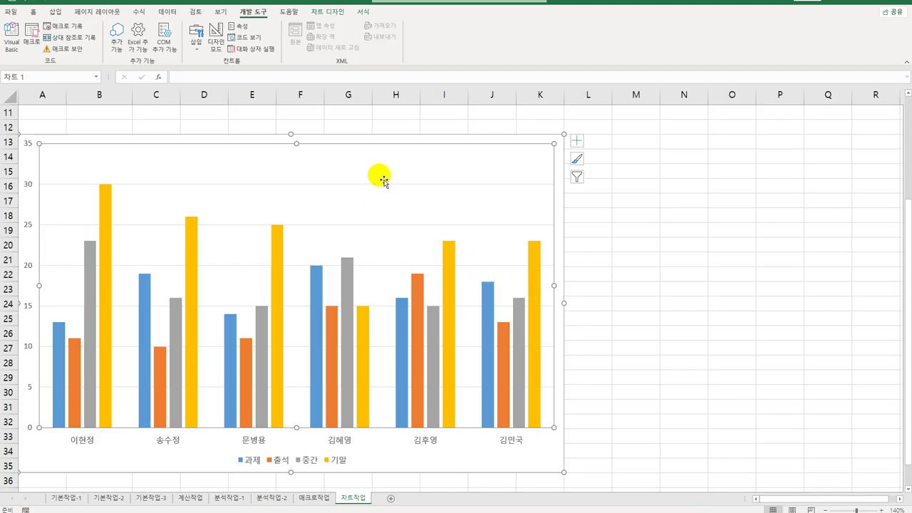
pyautogui.rightClick(368, 206)
pyautogui.click(441, 242)
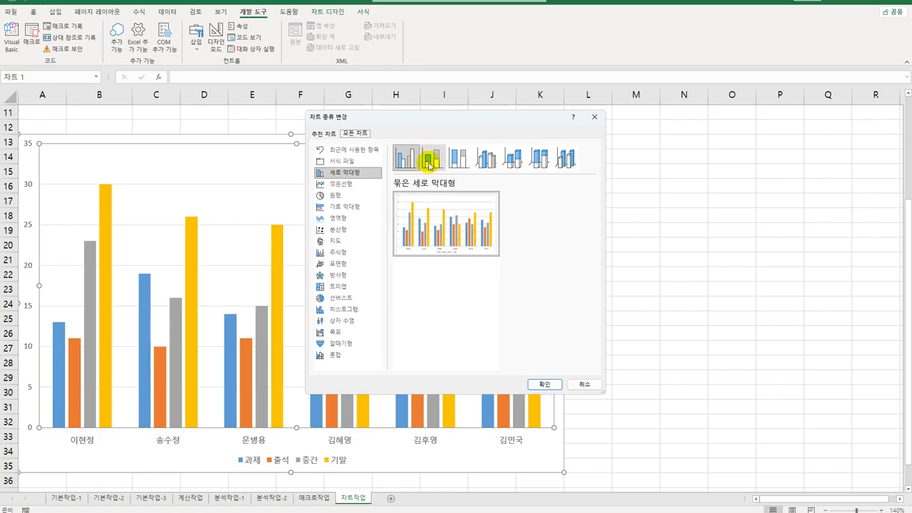
pyautogui.click(430, 161)
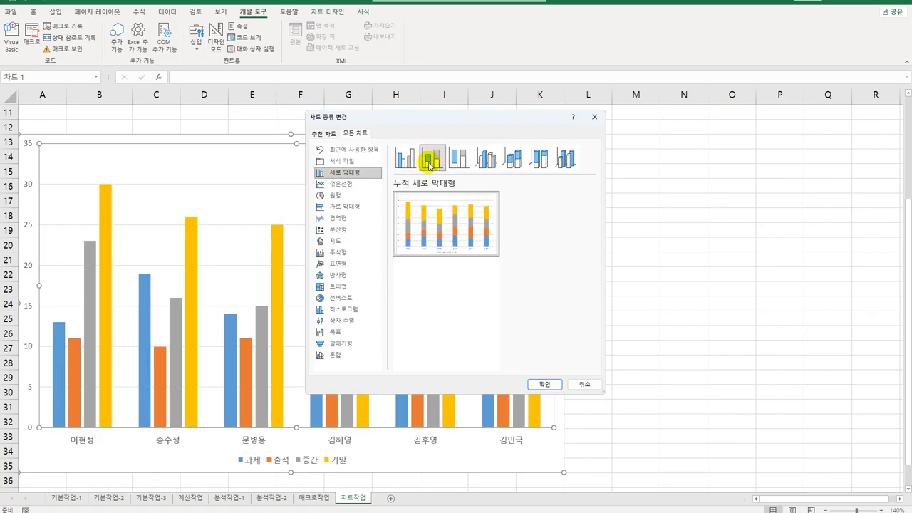
pyautogui.click(549, 385)
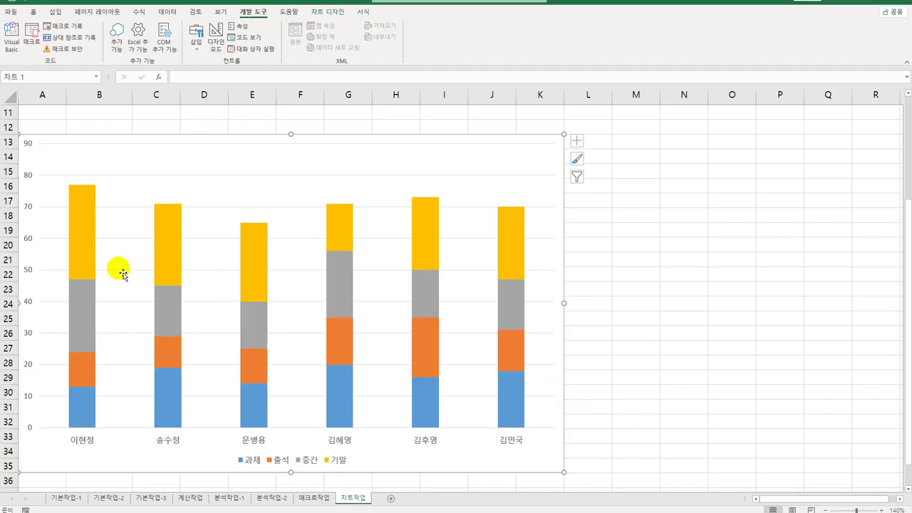
# - Set the vertical value axis maximum (최대값) to 80 and its major unit (기본) to 10
pyautogui.rightClick(24, 207)
pyautogui.click(57, 325)
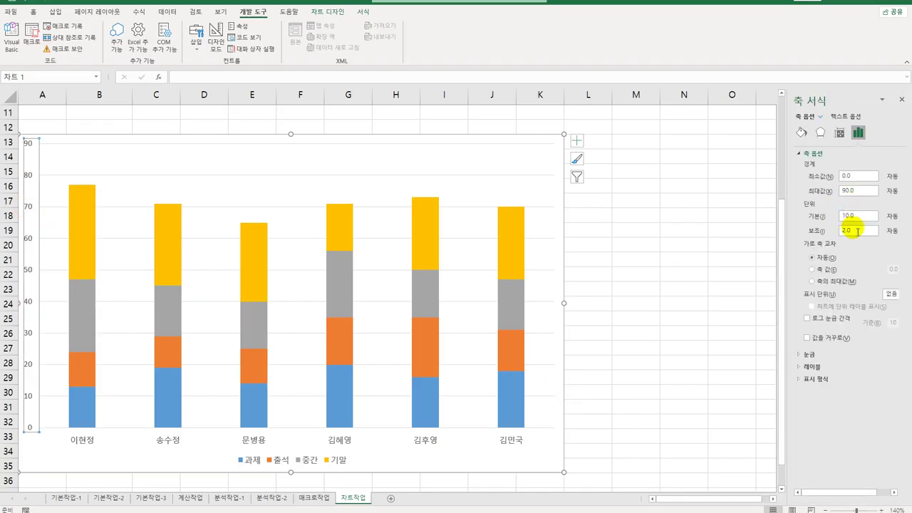
pyautogui.moveTo(854, 191); pyautogui.dragTo(804, 186)
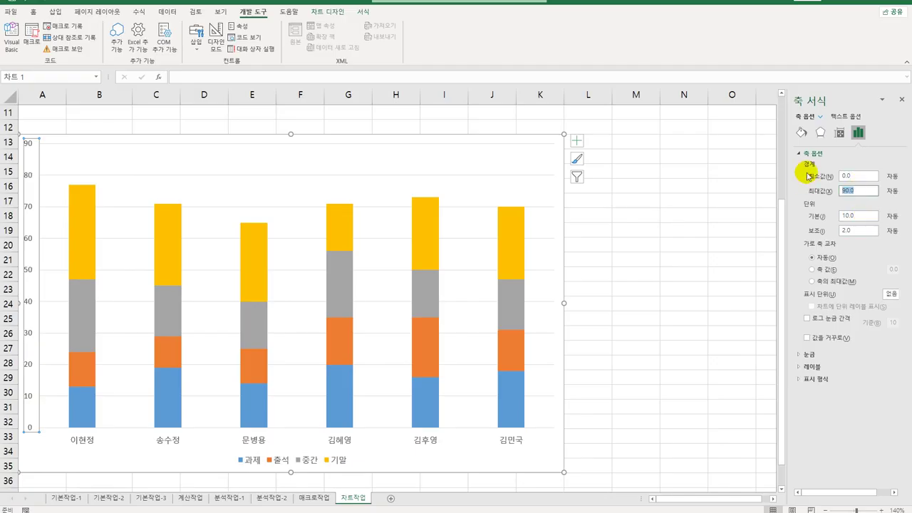
pyautogui.write('8')
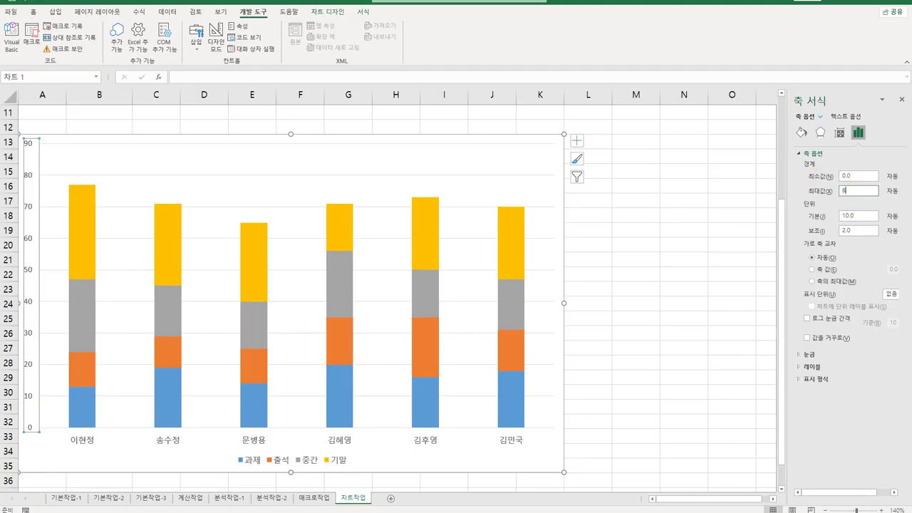
pyautogui.click(864, 216)
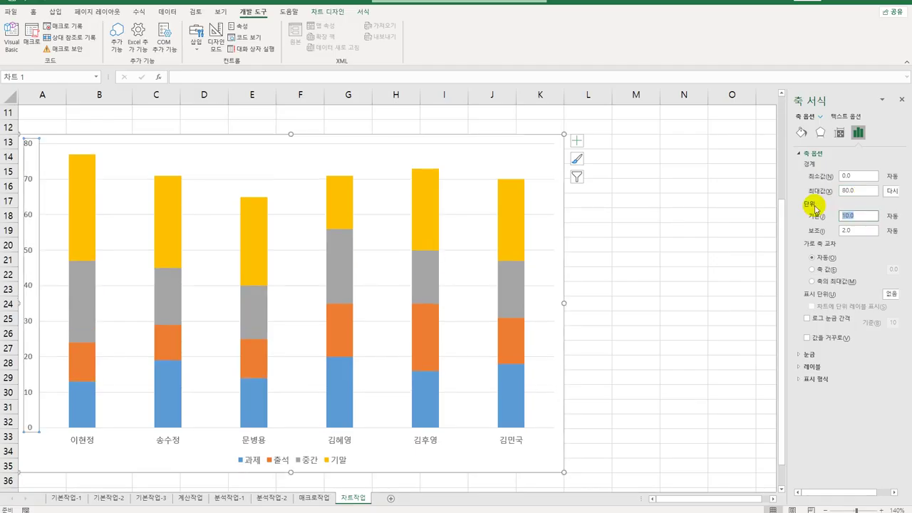
pyautogui.write('10')
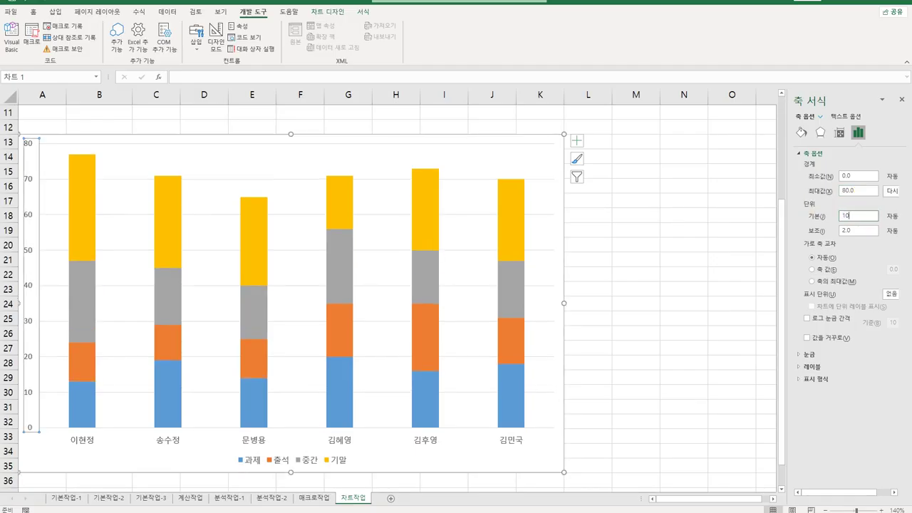
# - Add a chart title above the plot reading "1학기 컴퓨터공학과 성적"
pyautogui.click(577, 141)
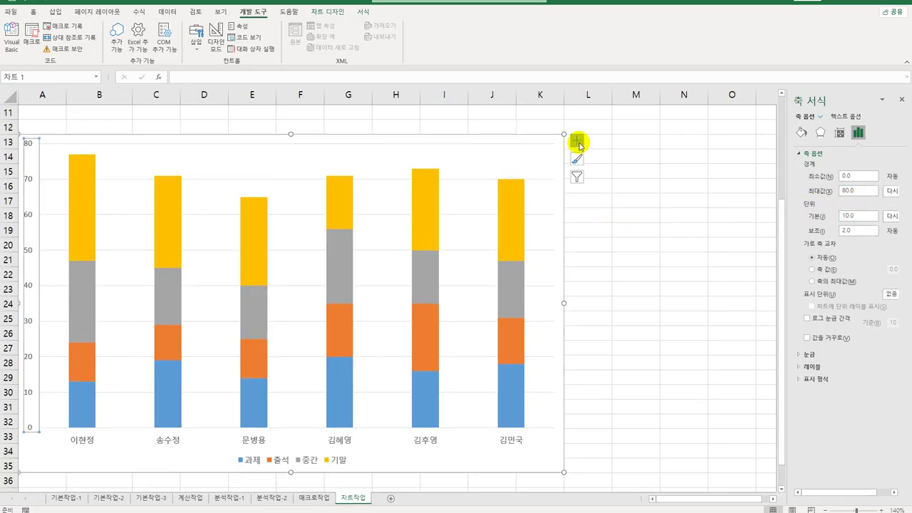
pyautogui.click(628, 172)
pyautogui.click(255, 146)
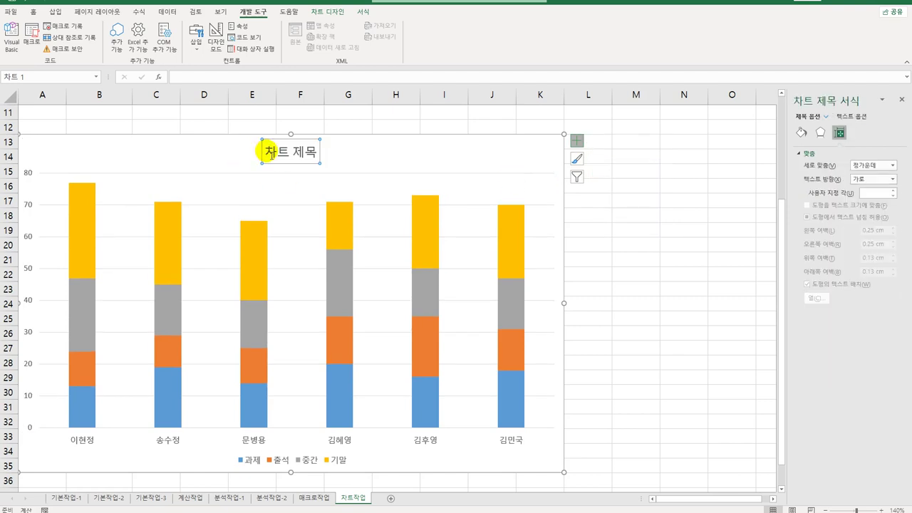
pyautogui.moveTo(258, 147); pyautogui.dragTo(333, 155)
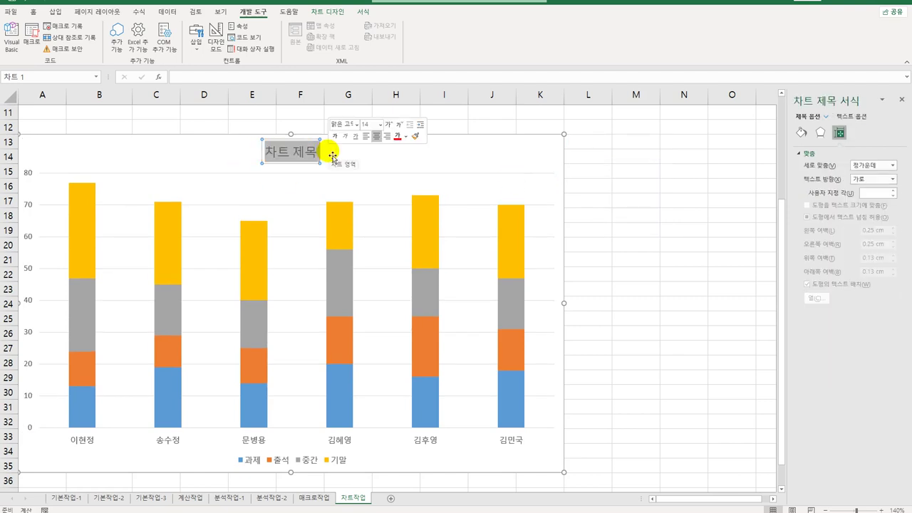
pyautogui.write('1')
pyautogui.write('학ㄱ')
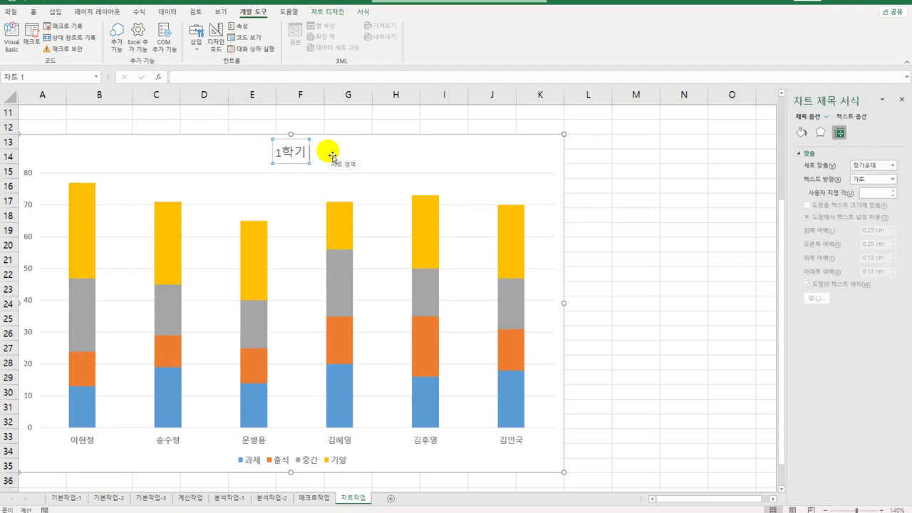
pyautogui.write(' 컴퓨터공학')
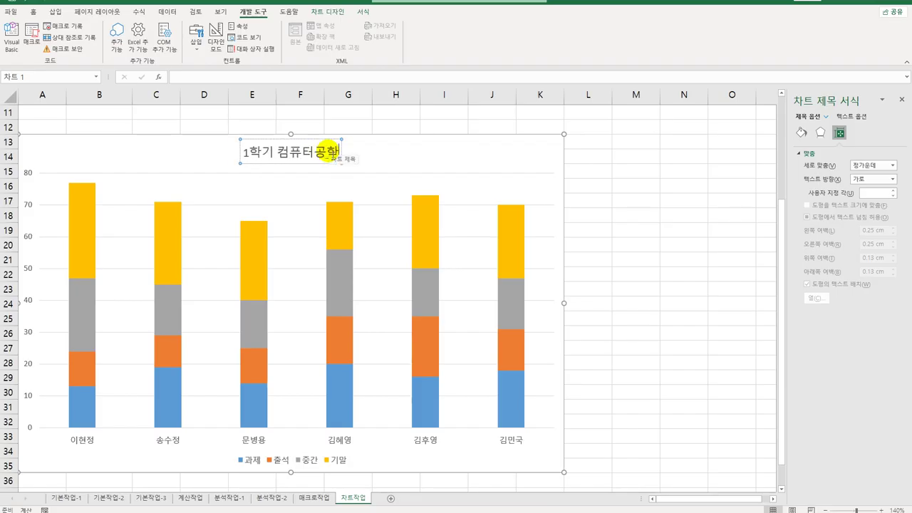
pyautogui.write('과 성적')
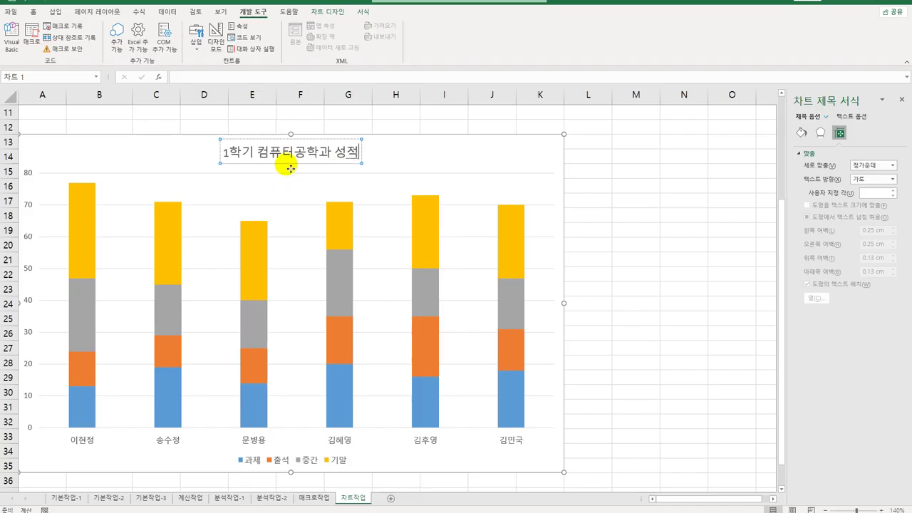
pyautogui.press('Escape')
# - Apply the subtle light-blue theme shape style with dark text to the chart title
pyautogui.click(363, 11)
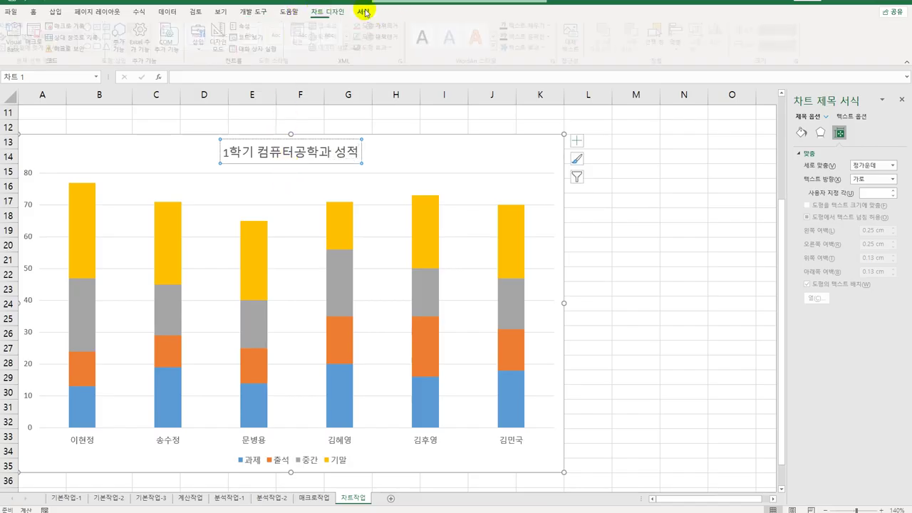
pyautogui.click(351, 45)
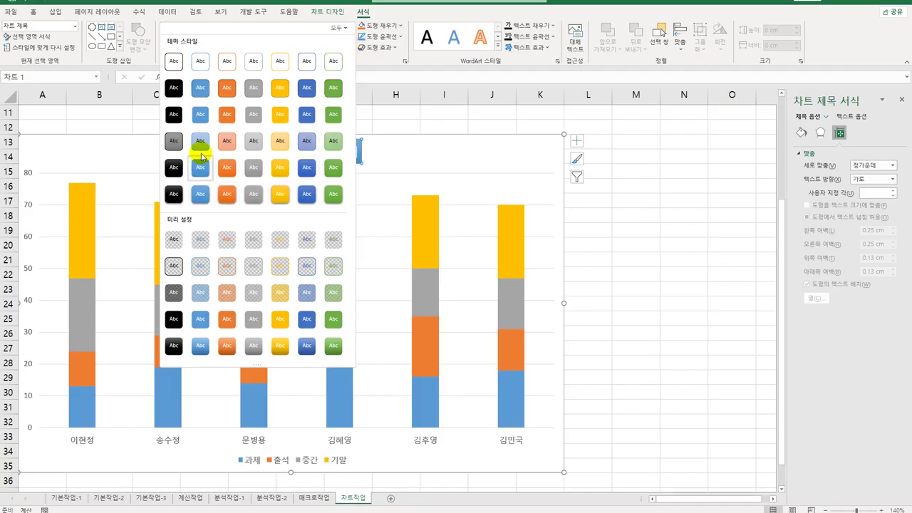
pyautogui.click(201, 151)
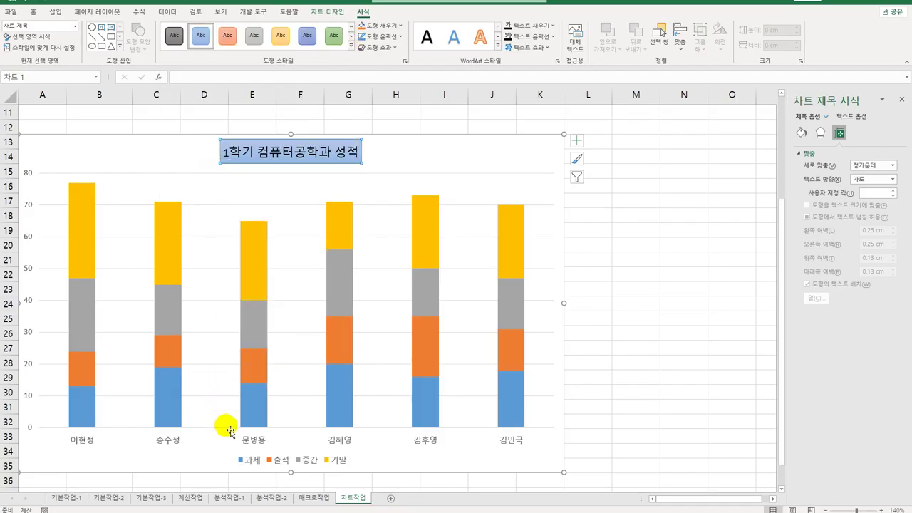
# - Delete the chart's legend and add a data table that includes legend keys (범례 표지 포함)
pyautogui.click(274, 460)
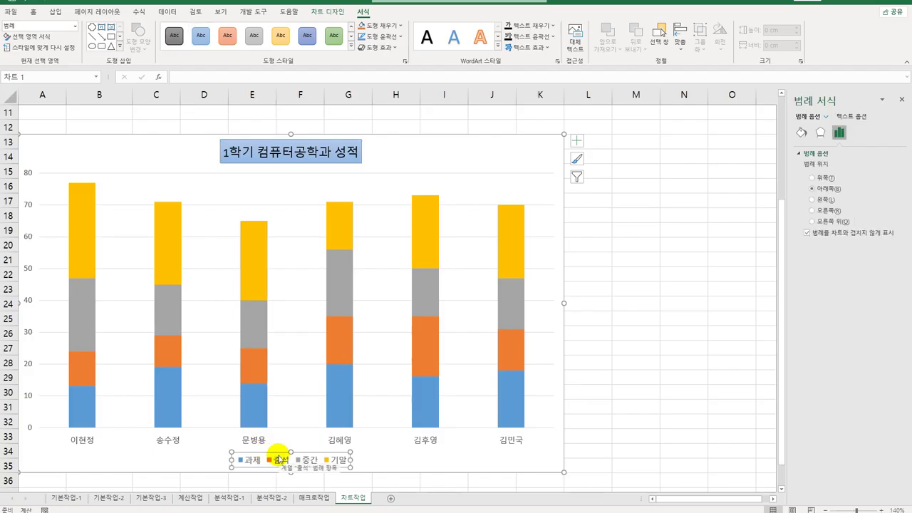
pyautogui.press('Delete')
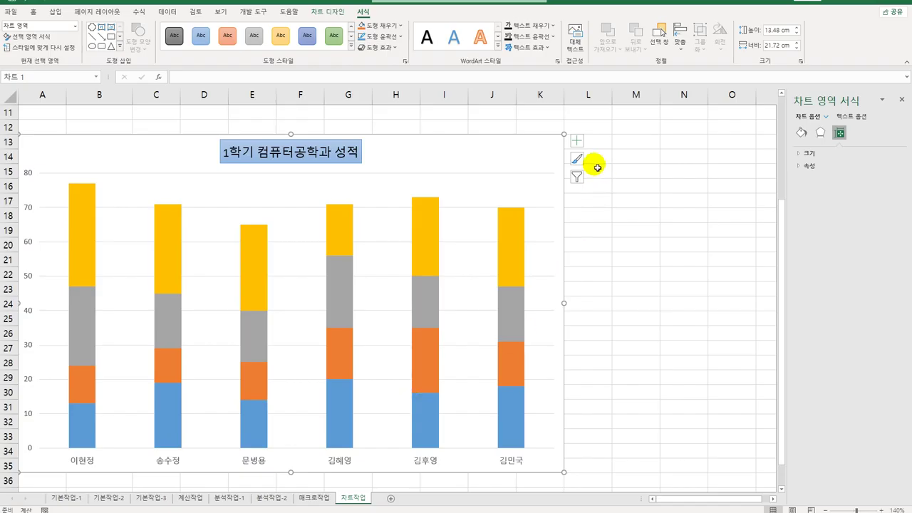
pyautogui.click(579, 141)
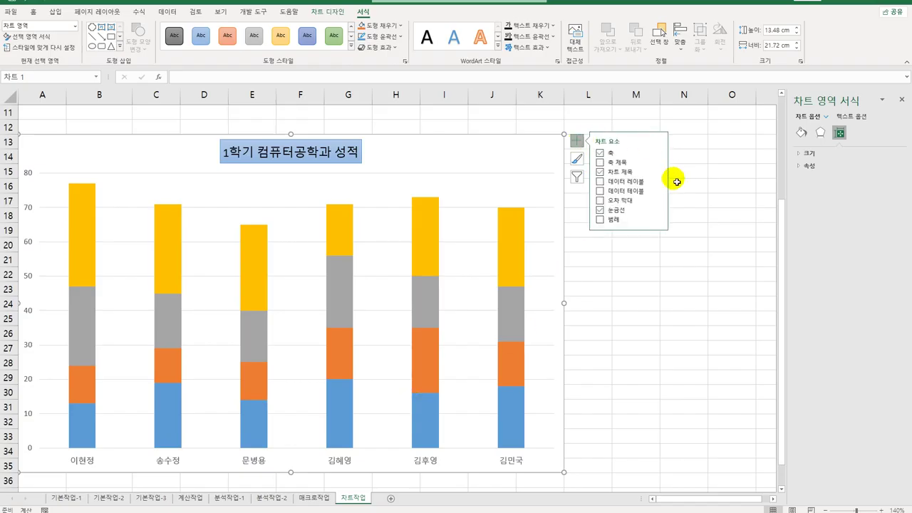
pyautogui.moveTo(658, 191)
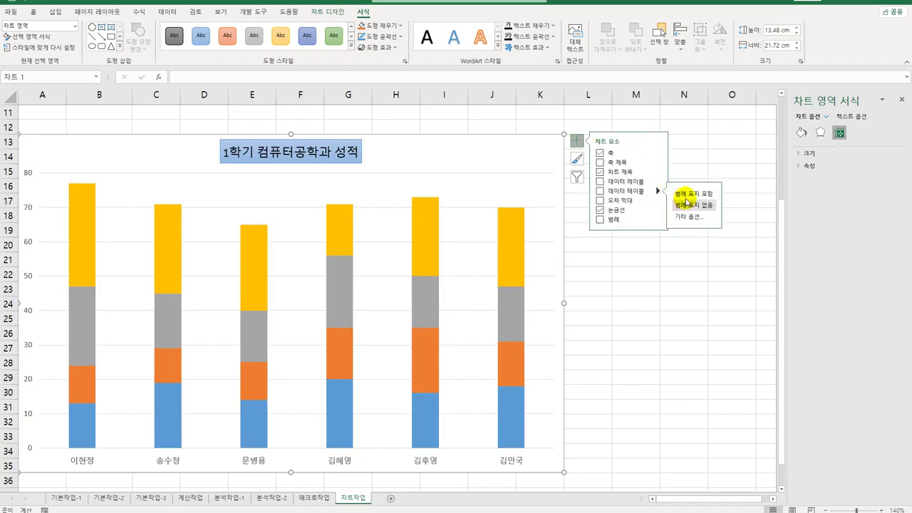
pyautogui.click(689, 194)
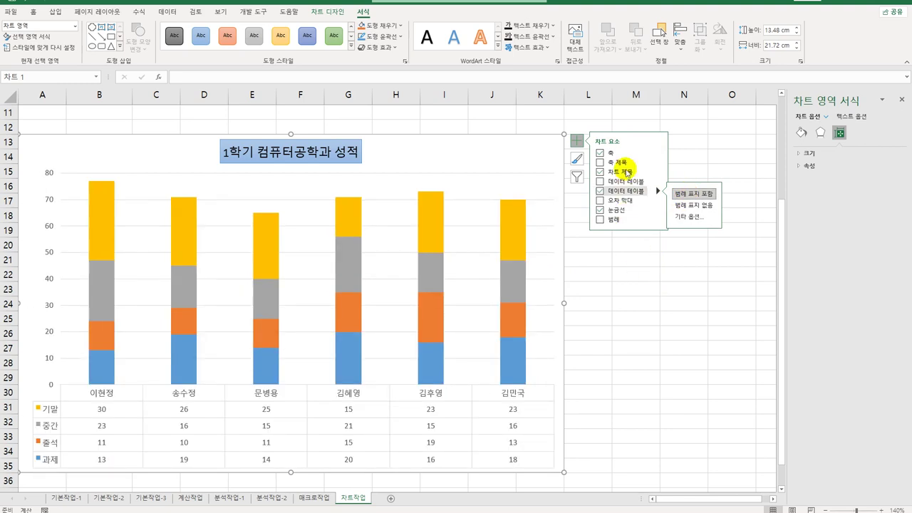
# - Add a primary vertical axis title (기본 세로) reading "점수"
pyautogui.moveTo(657, 163)
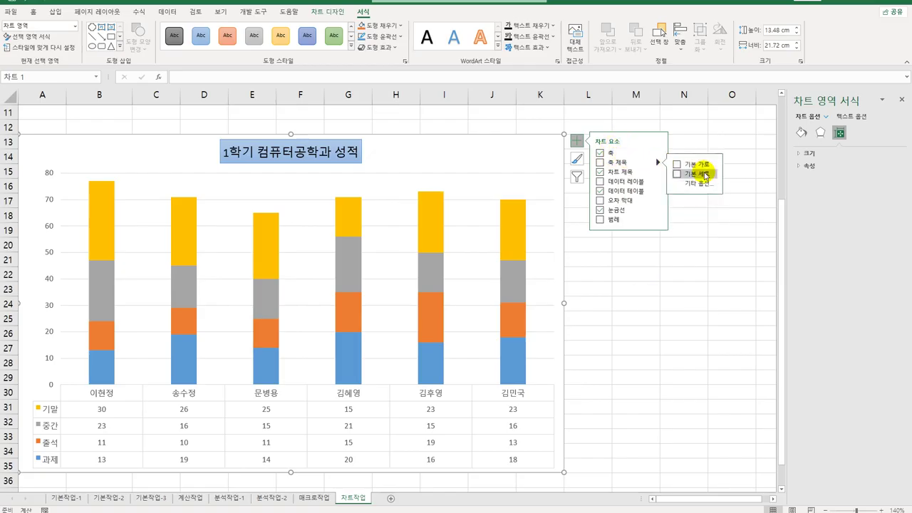
pyautogui.click(679, 173)
pyautogui.click(35, 294)
pyautogui.tripleClick(36, 293)
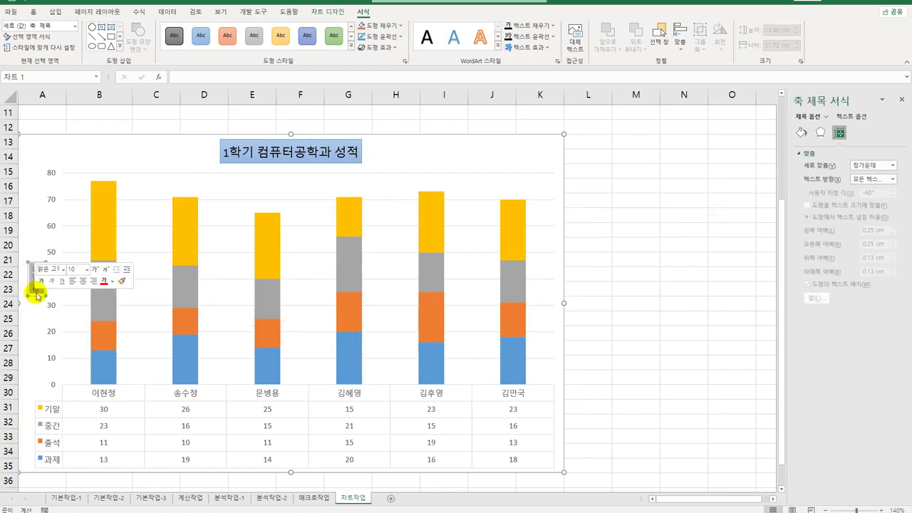
pyautogui.write('점수')
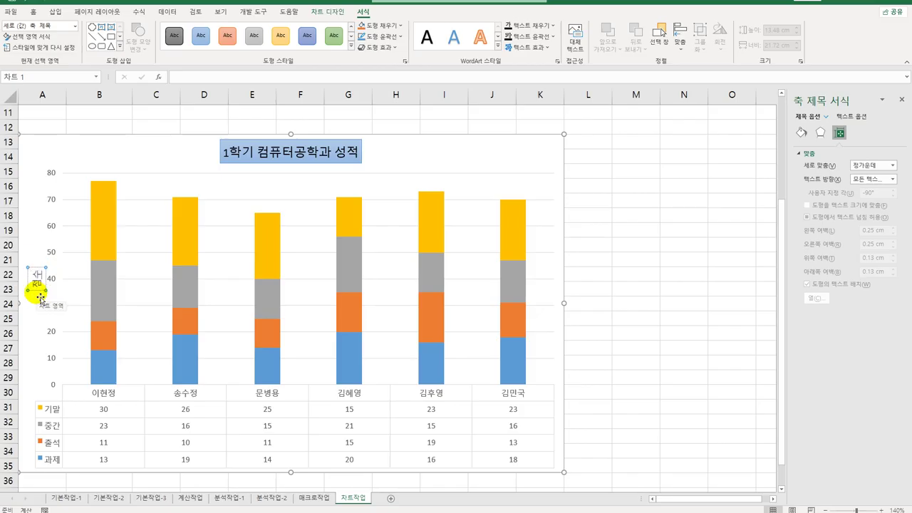
# - Set the vertical axis title's text direction to stacked (스택형)
pyautogui.click(44, 292)
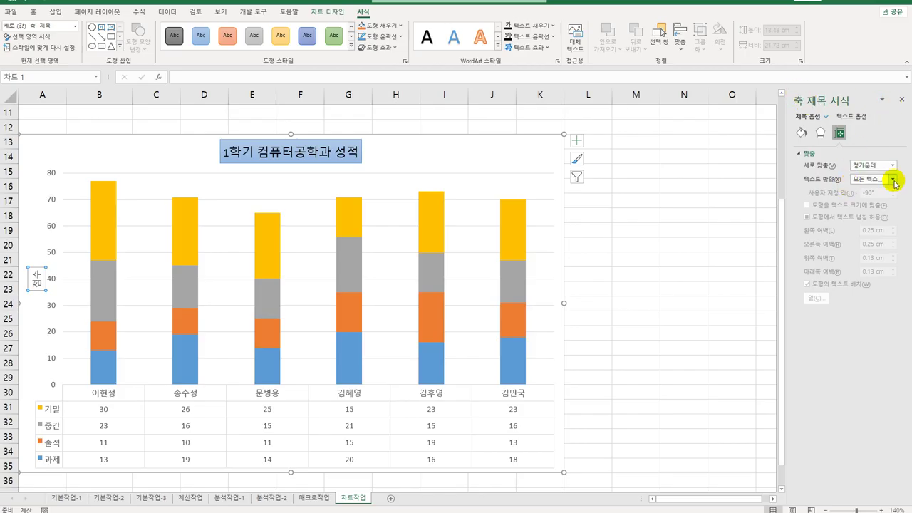
pyautogui.click(895, 184)
pyautogui.click(881, 395)
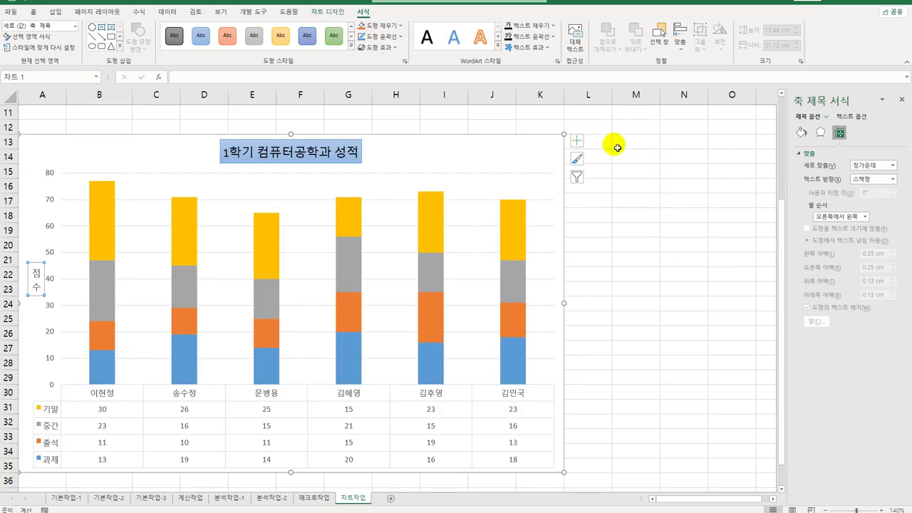
# - Apply the centred inner (안쪽) shadow preset to the chart area, and deselect the chart
pyautogui.click(544, 151)
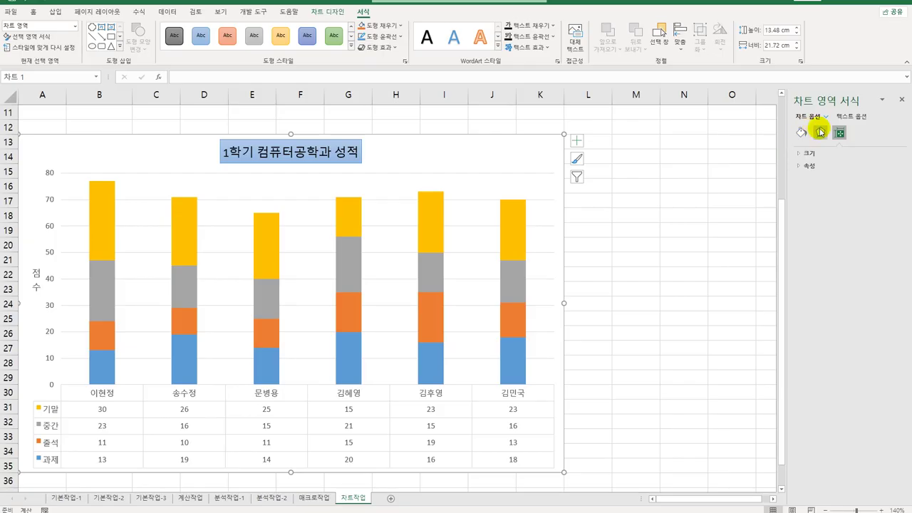
pyautogui.click(820, 133)
pyautogui.click(820, 154)
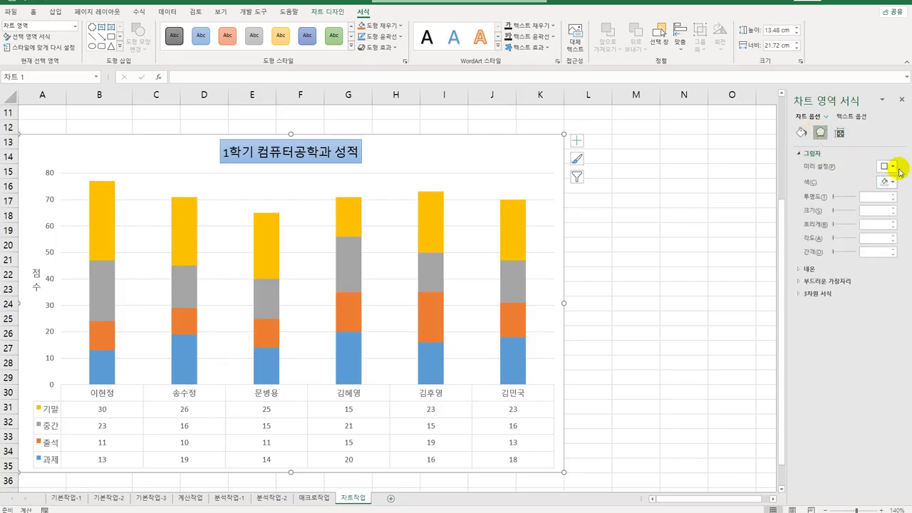
pyautogui.click(893, 168)
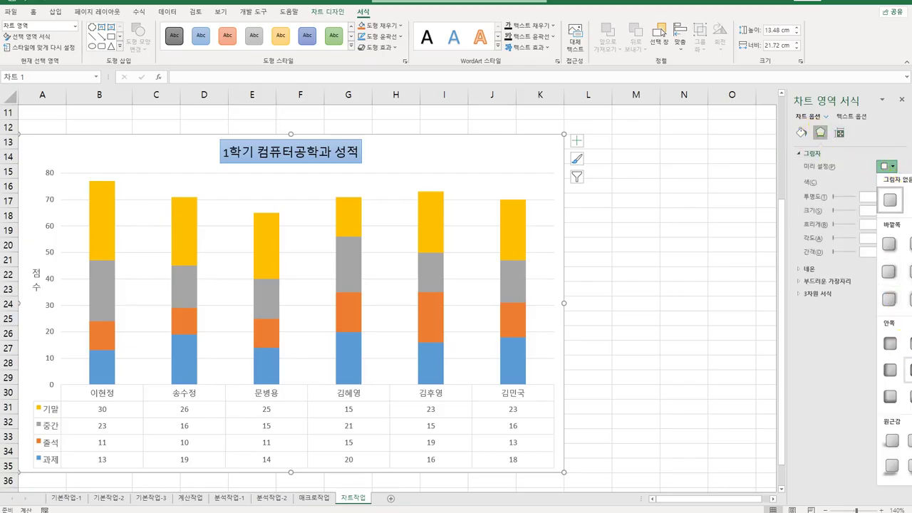
pyautogui.click(902, 369)
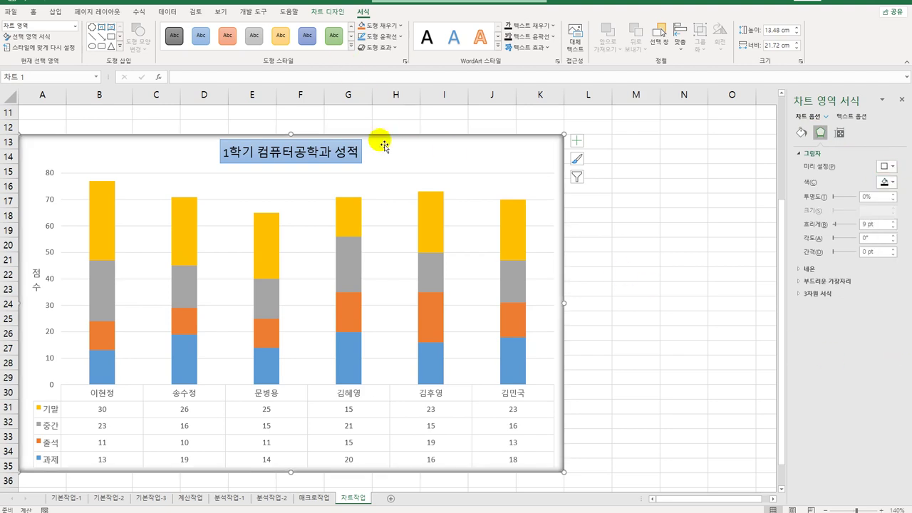
pyautogui.click(376, 48)
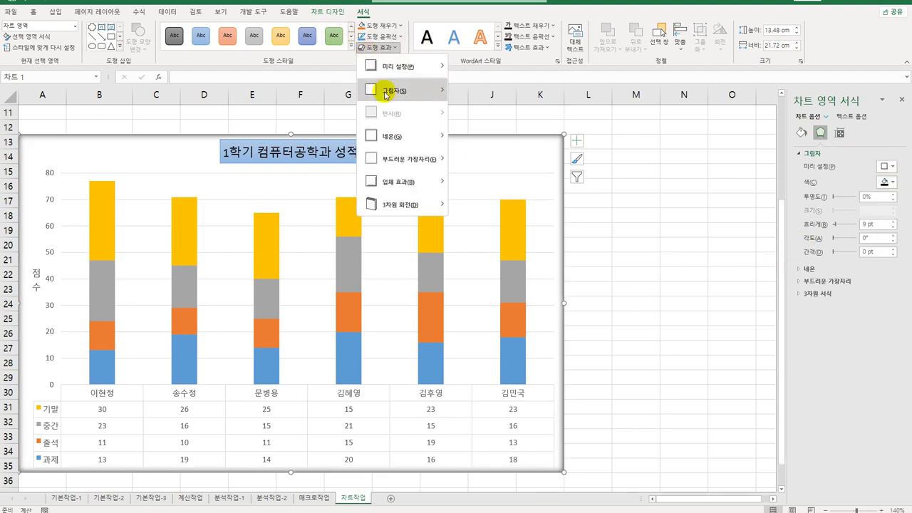
pyautogui.moveTo(395, 90)
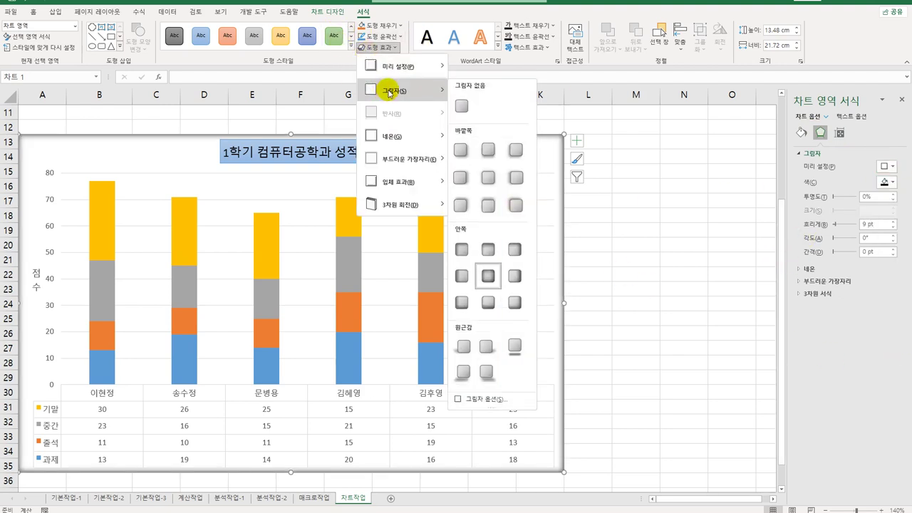
pyautogui.click(497, 284)
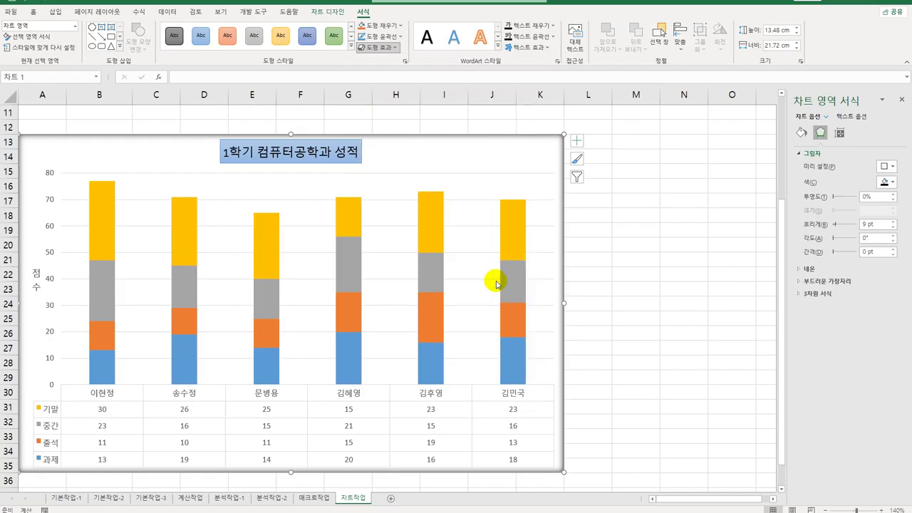
pyautogui.click(649, 301)
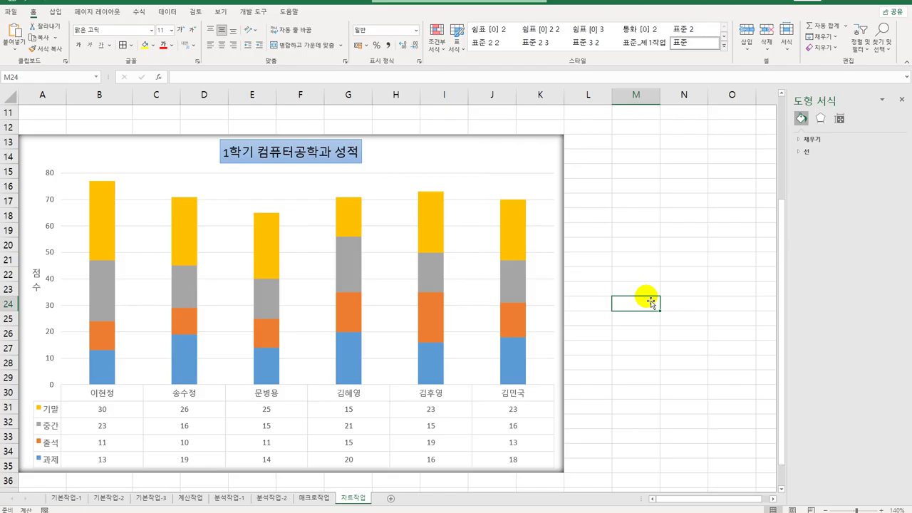